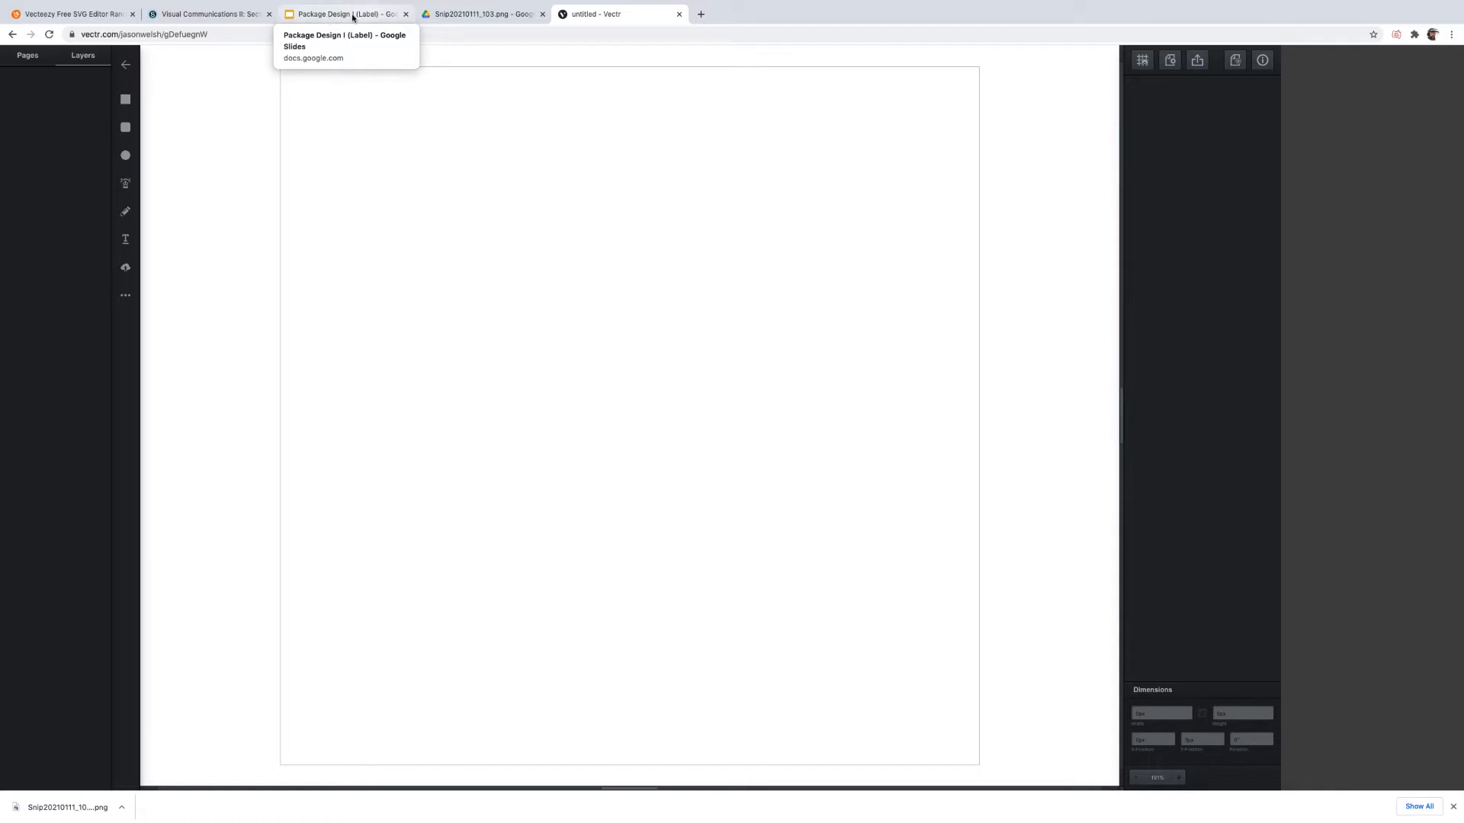
# Open the Step 1 example image from the Package Design I (Label) slides and download it from Google Drive.
pyautogui.click(342, 16)
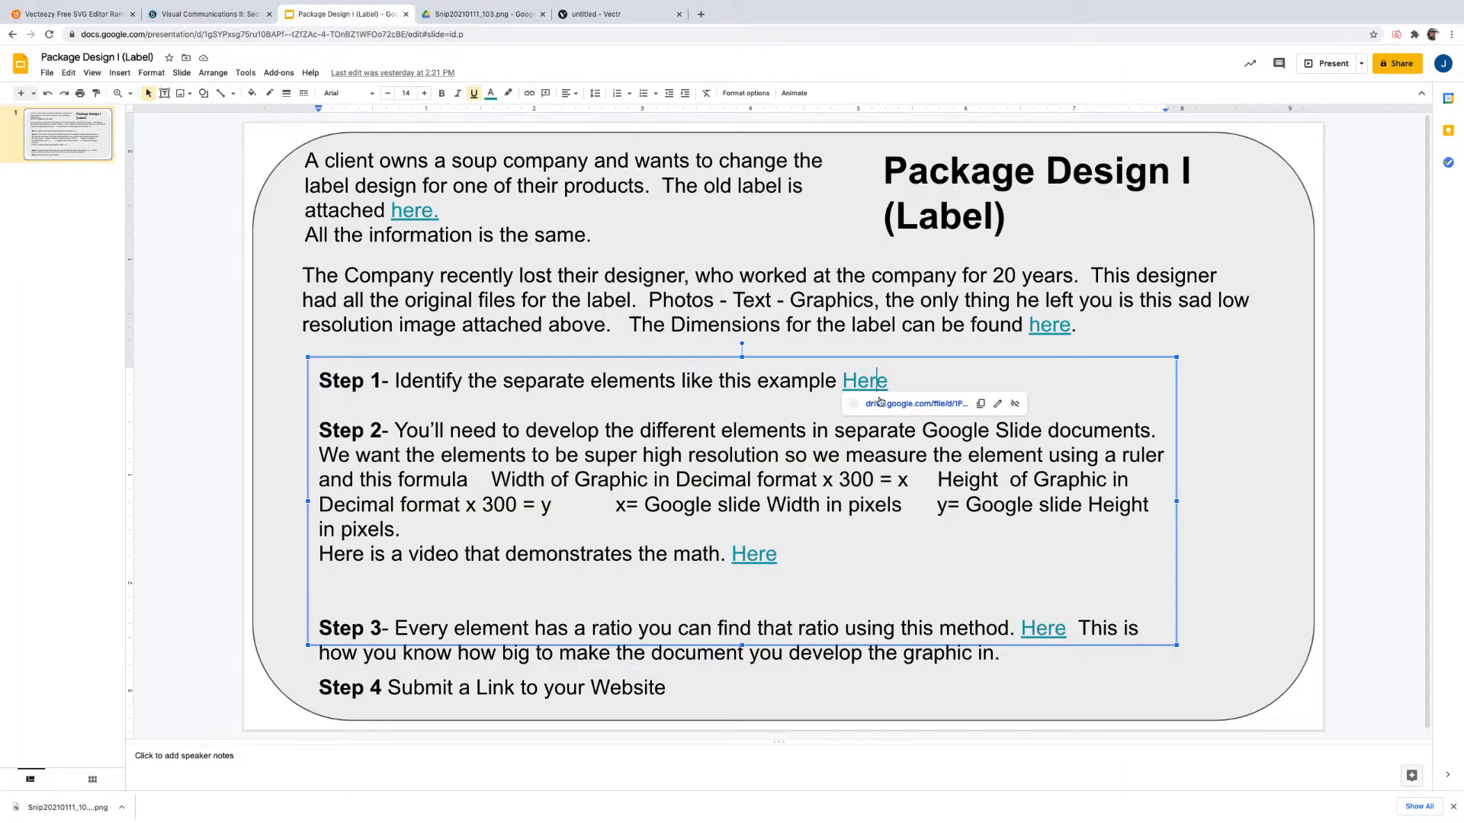
pyautogui.click(879, 404)
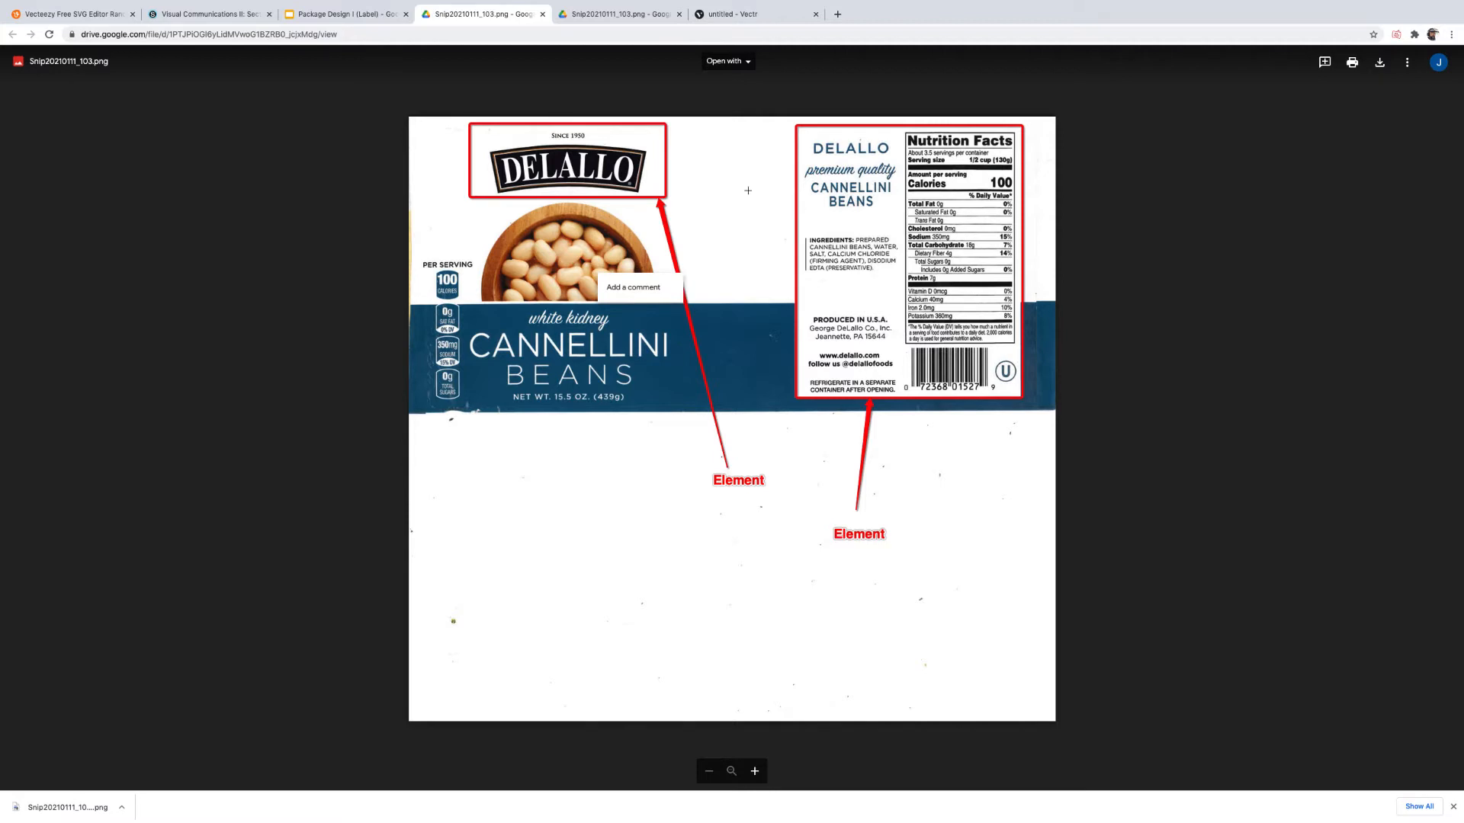
pyautogui.click(1380, 66)
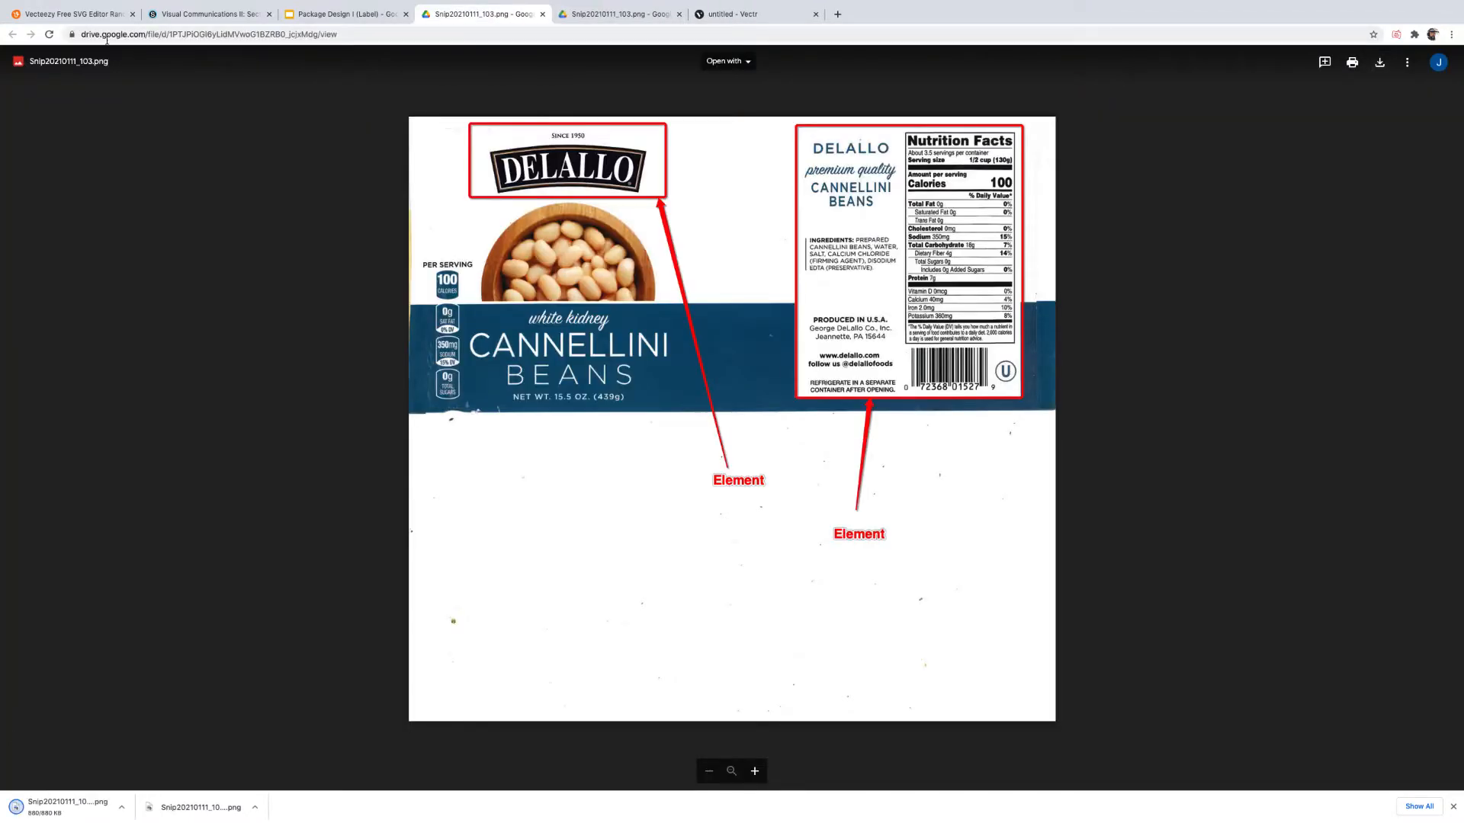
# Switch to the Vecteezy editor, move the overlapping copy of the D outline beside the original, and select the original's inner counter.
pyautogui.click(49, 14)
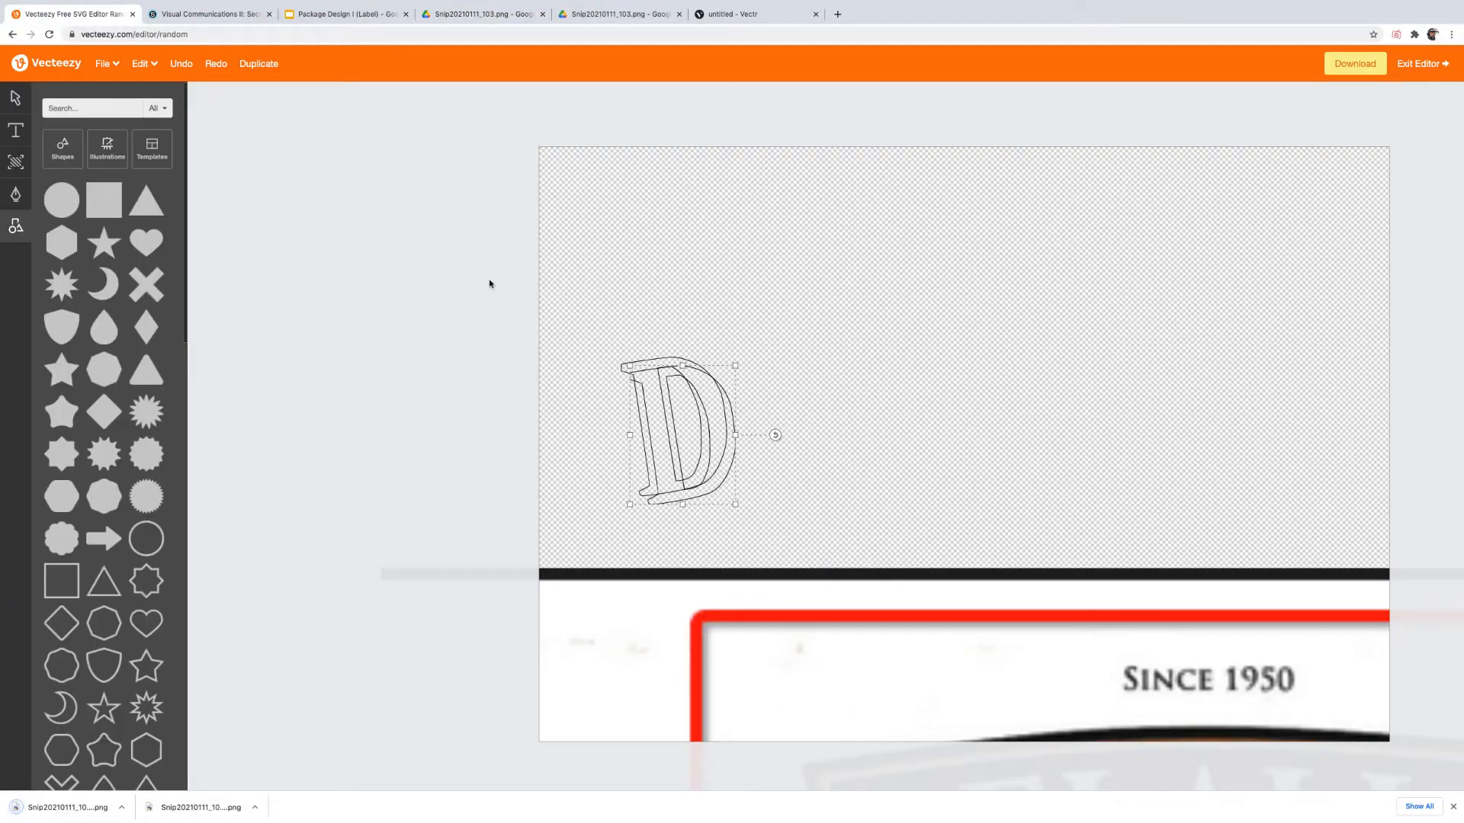
pyautogui.moveTo(726, 449)
pyautogui.mouseDown()
pyautogui.moveTo(729, 359)
pyautogui.moveTo(734, 426)
pyautogui.mouseUp()
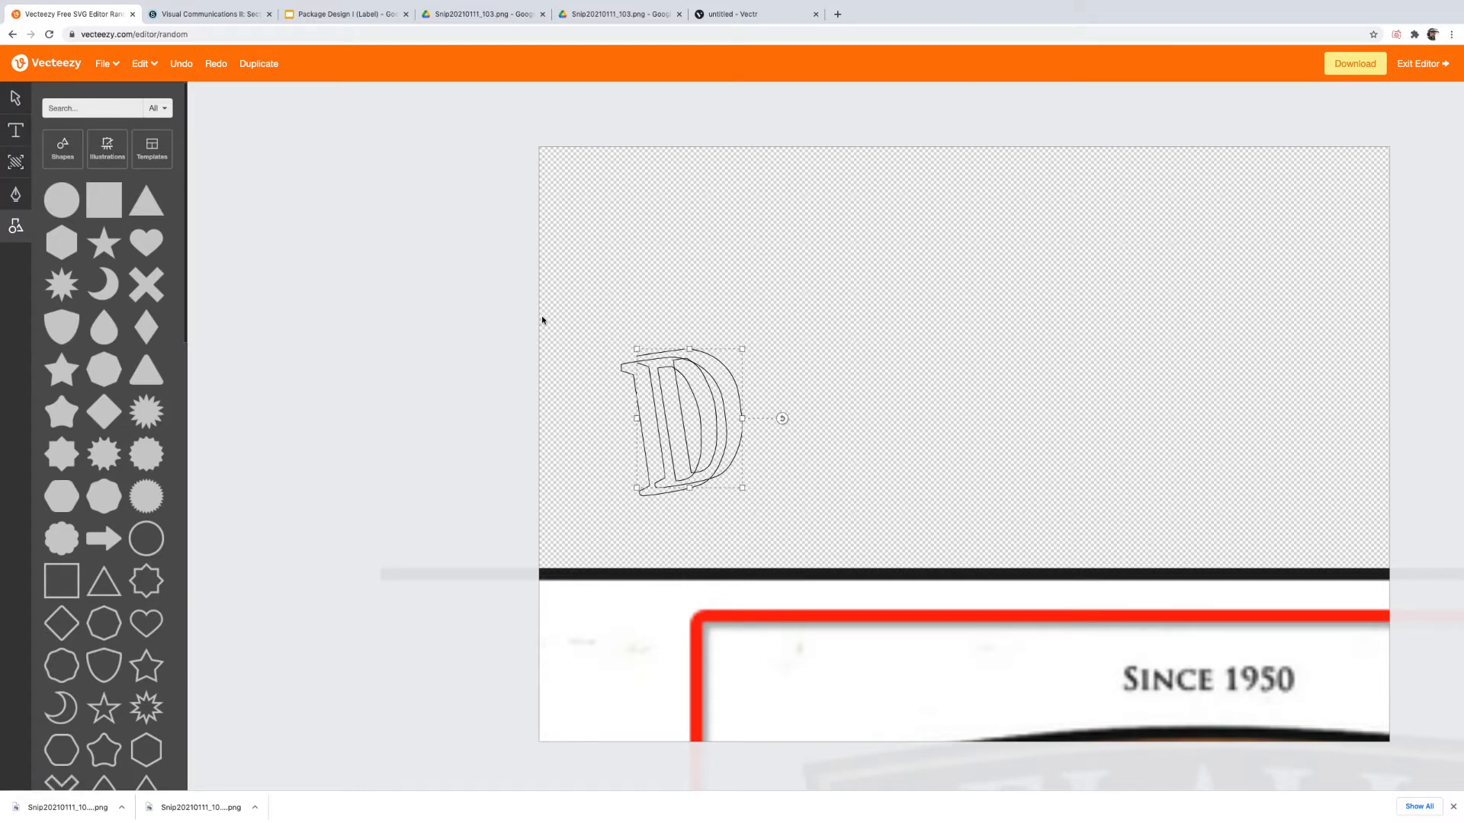
pyautogui.rightClick(655, 356)
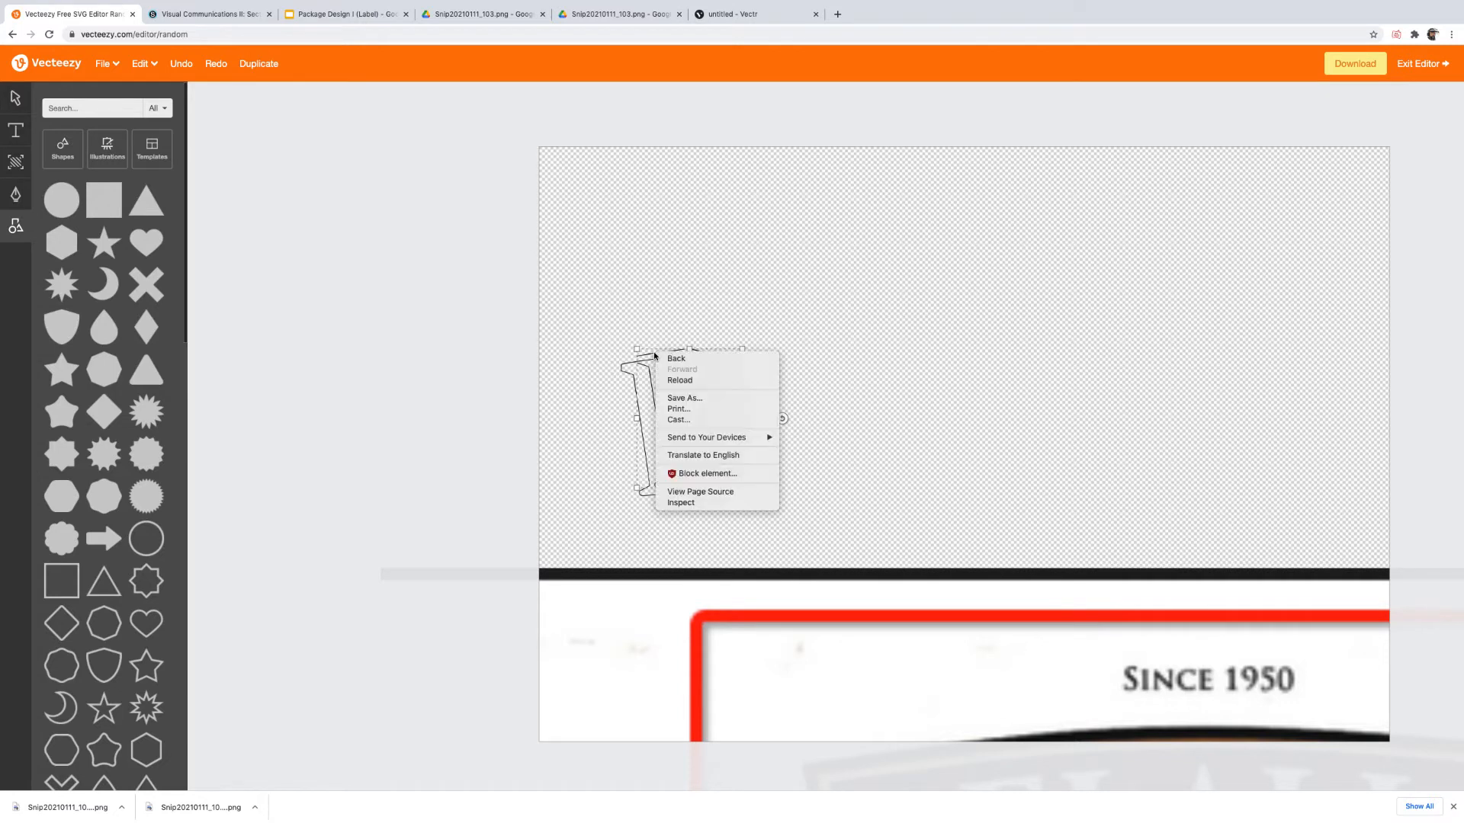
pyautogui.press('Escape')
pyautogui.hotkey('ctrl', 'd')
pyautogui.moveTo(645, 355); pyautogui.dragTo(755, 345)
pyautogui.click(684, 369)
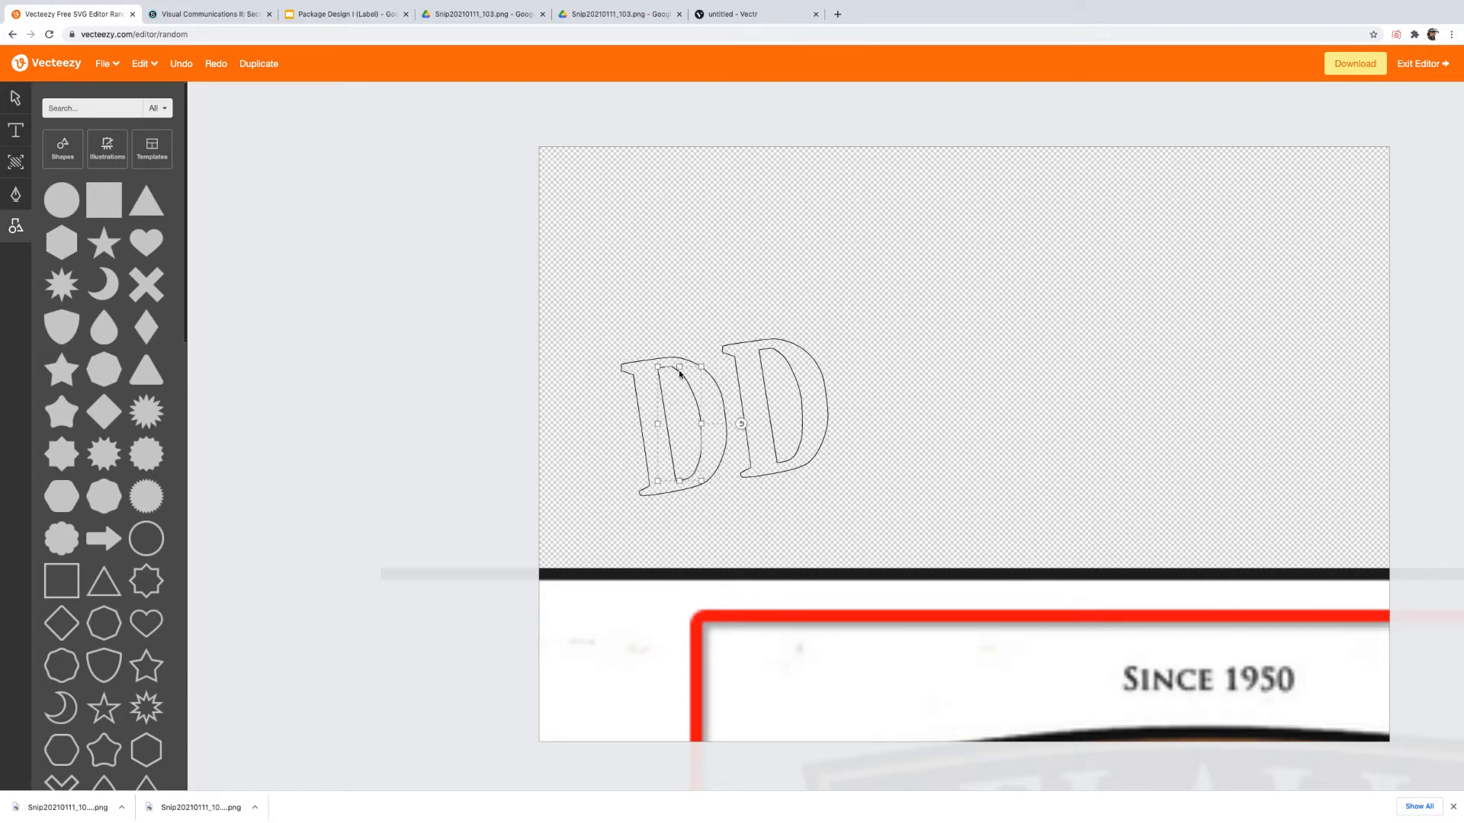
pyautogui.click(688, 363)
pyautogui.click(681, 373)
pyautogui.click(686, 363)
# Switch to Vectr and upload the downloaded label image from the Downloads folder.
pyautogui.click(720, 17)
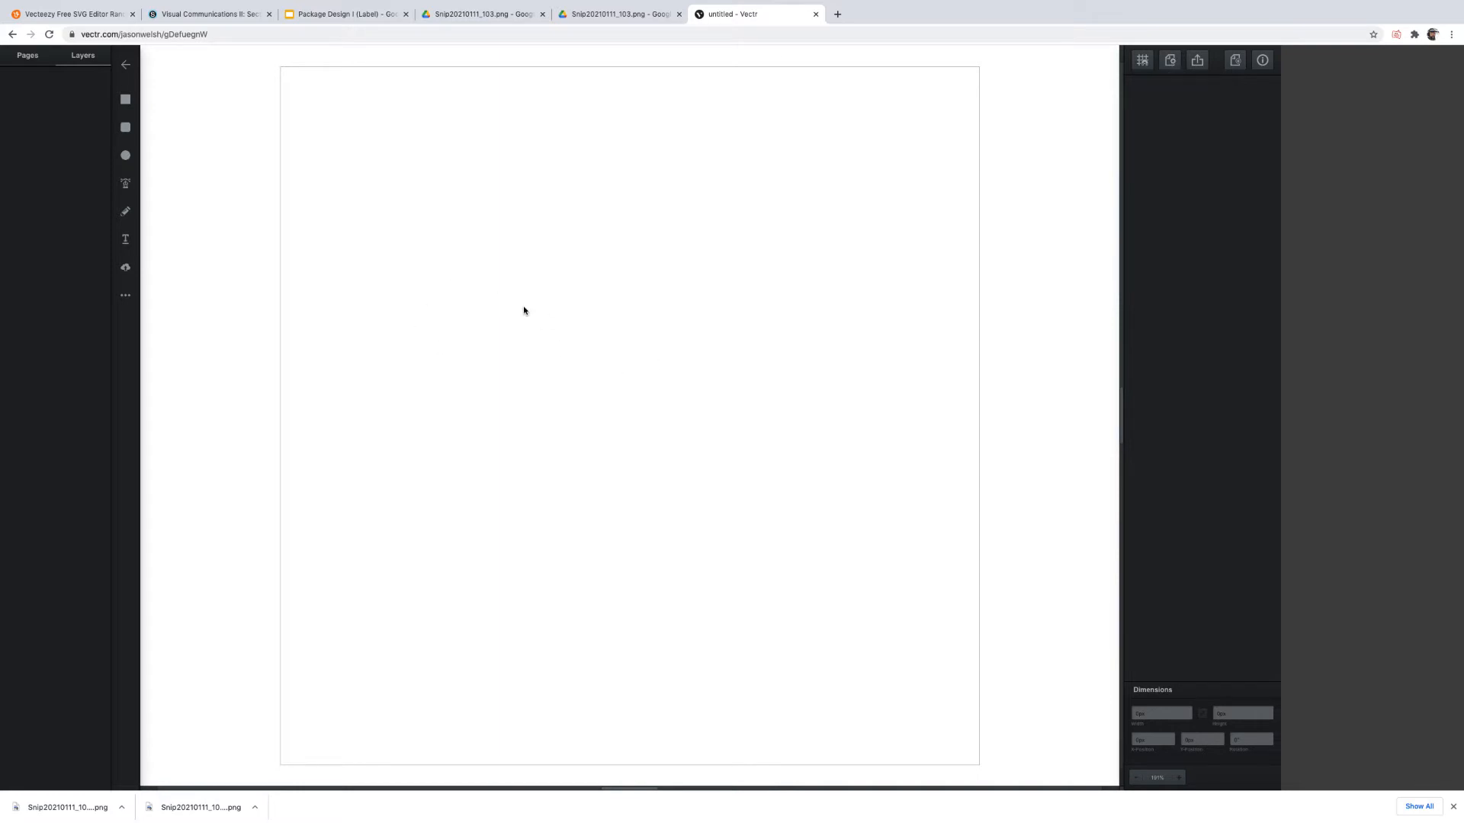
pyautogui.click(125, 270)
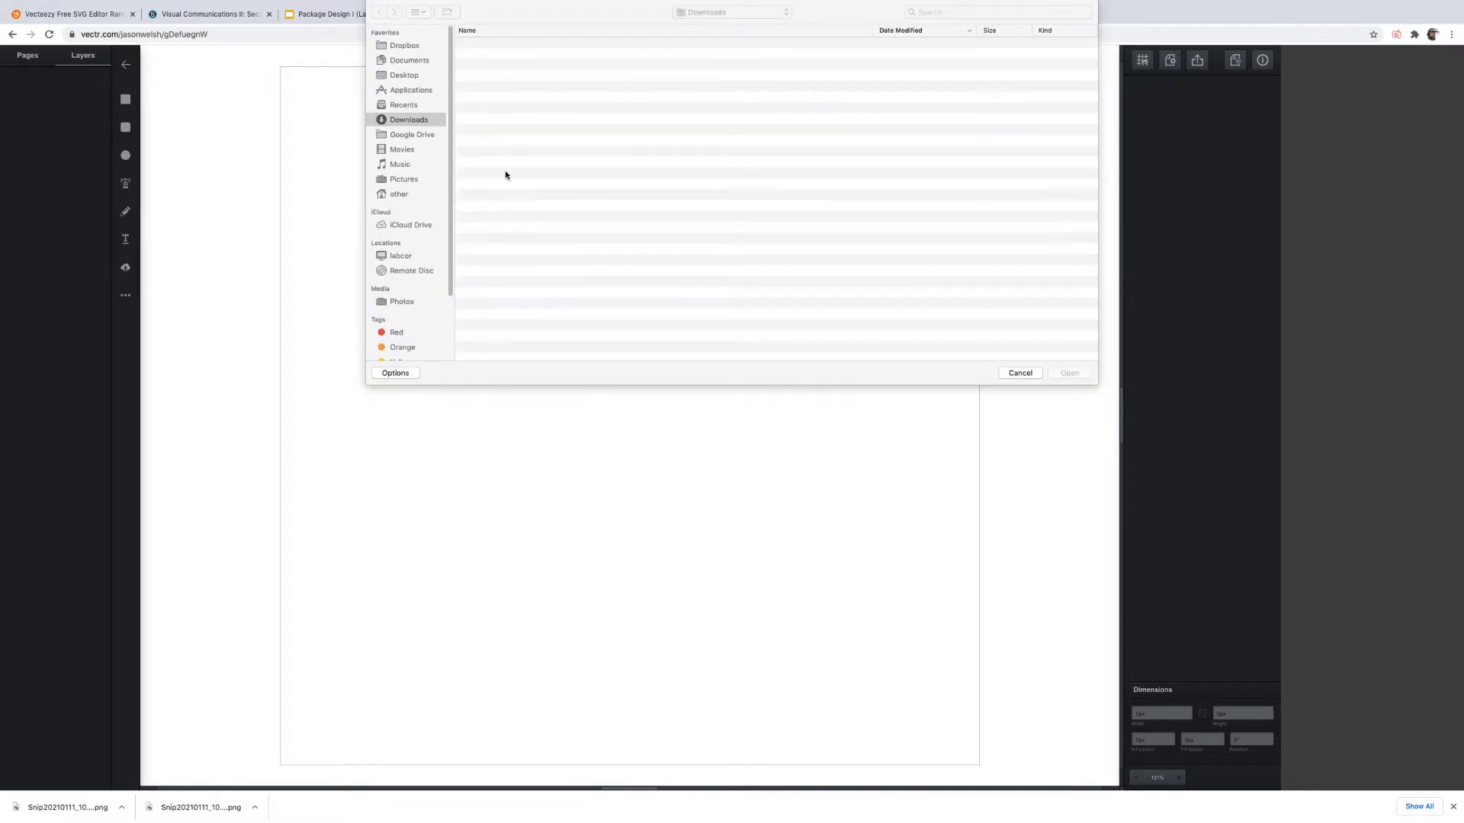
pyautogui.doubleClick(507, 44)
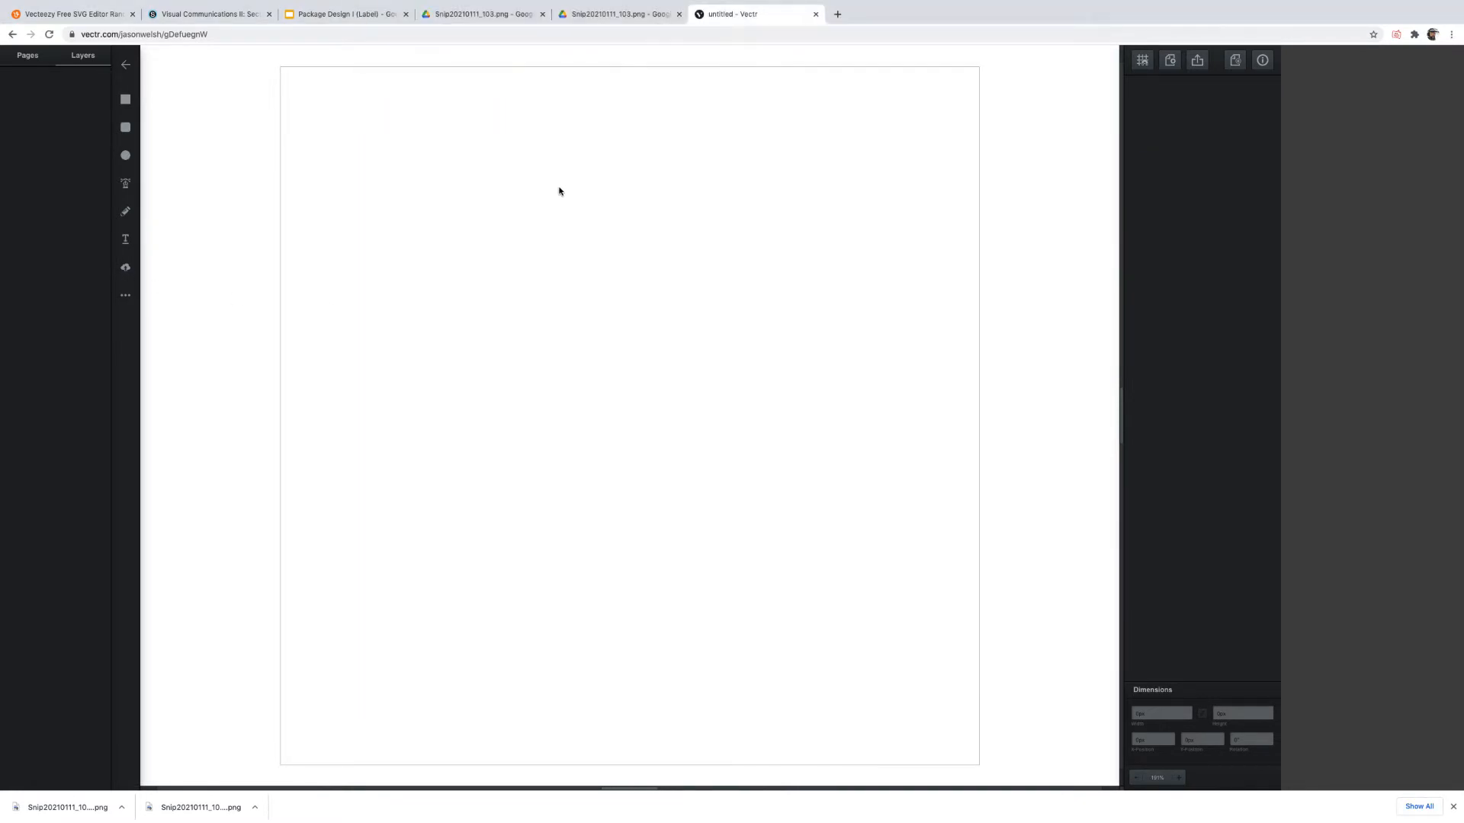
# Enlarge the label image to about 2460 px wide by repeatedly repositioning it and scaling it from its upper-left corner.
pyautogui.moveTo(495, 206); pyautogui.dragTo(895, 520)
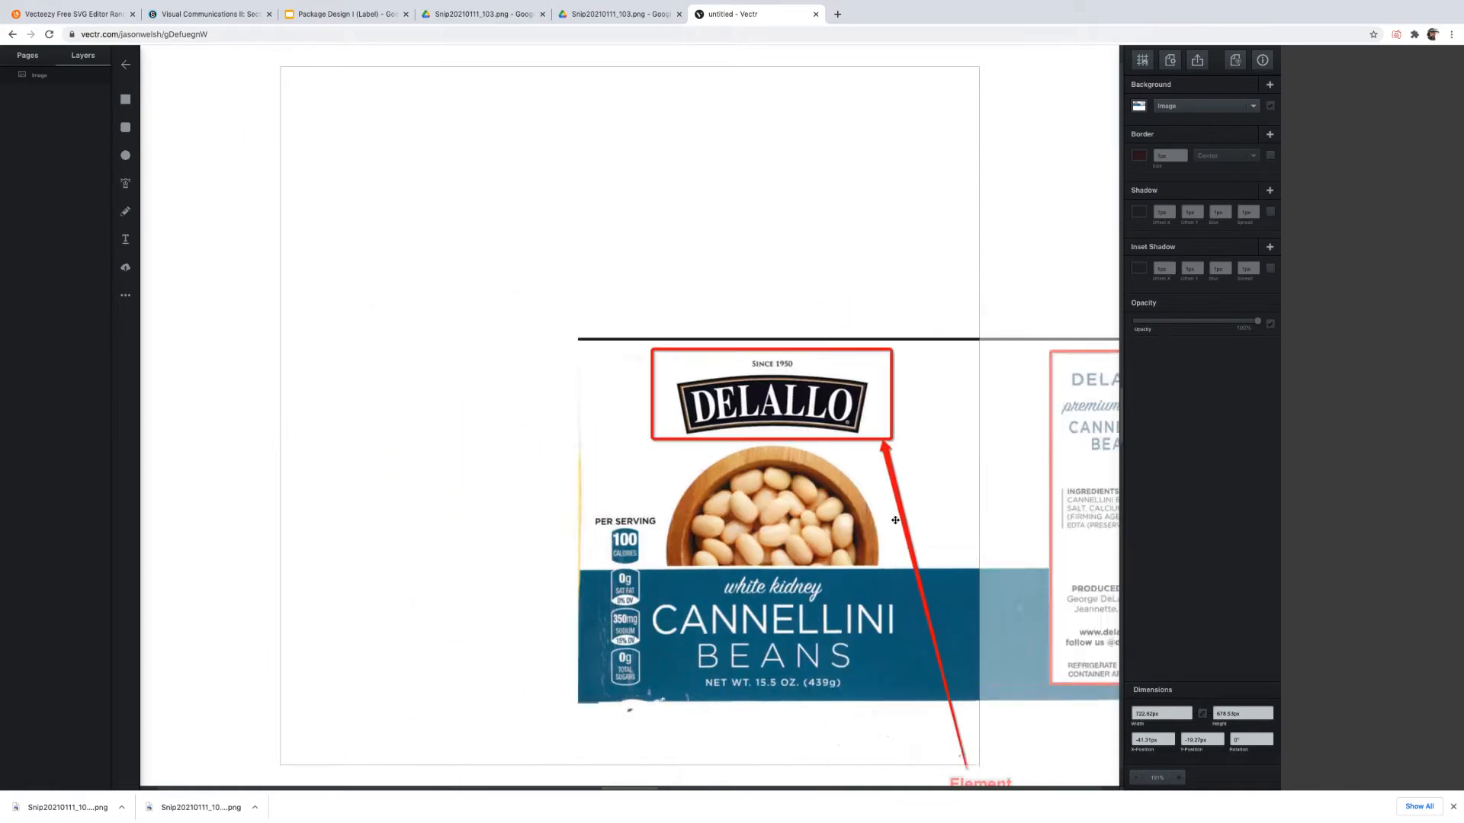
pyautogui.moveTo(689, 394); pyautogui.dragTo(323, 51)
pyautogui.moveTo(508, 237); pyautogui.dragTo(863, 579)
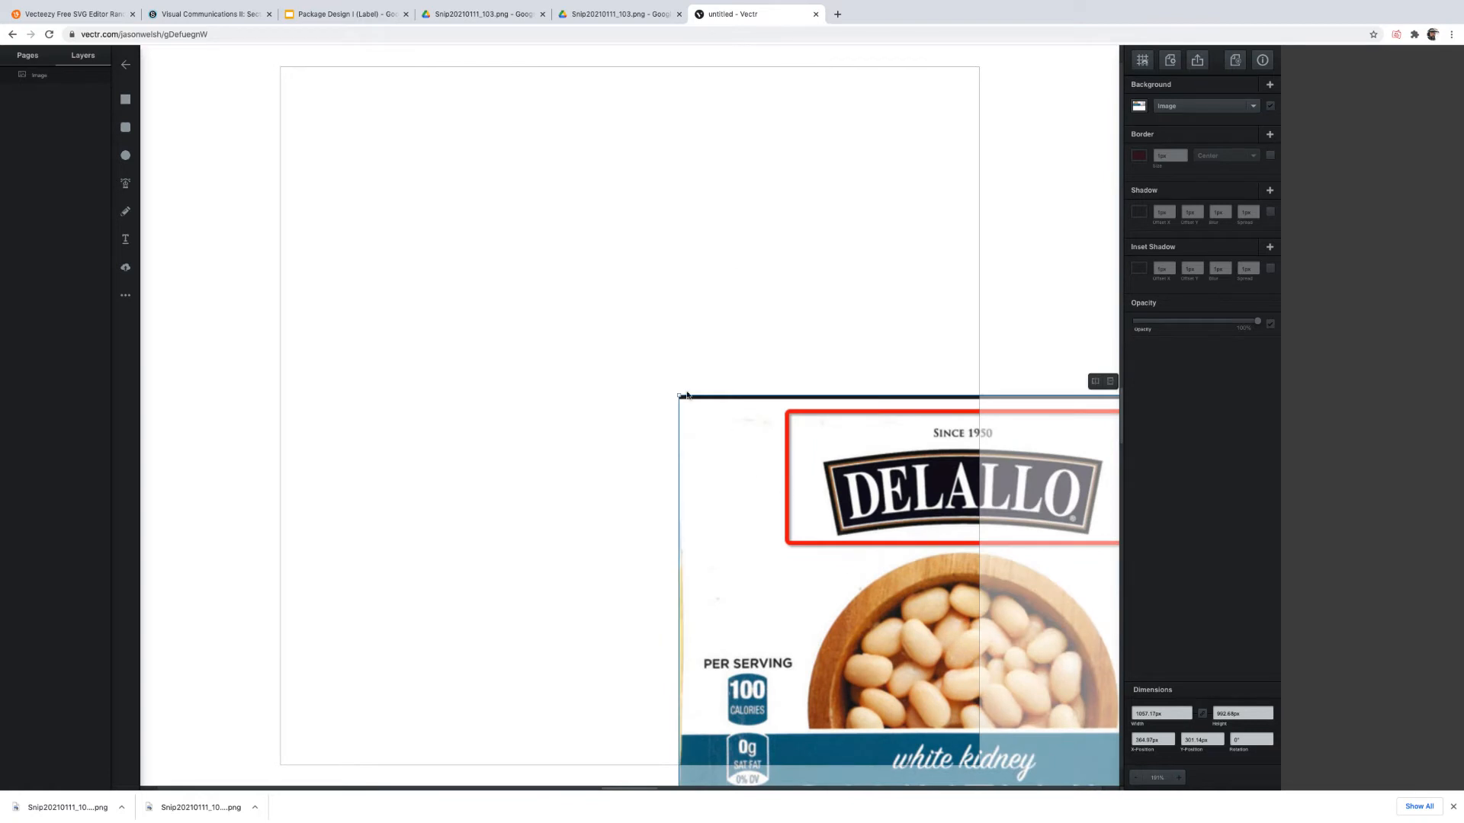
pyautogui.moveTo(680, 396); pyautogui.dragTo(248, 98)
pyautogui.moveTo(454, 232); pyautogui.dragTo(893, 672)
pyautogui.moveTo(691, 433); pyautogui.dragTo(289, 190)
pyautogui.moveTo(546, 264); pyautogui.dragTo(876, 621)
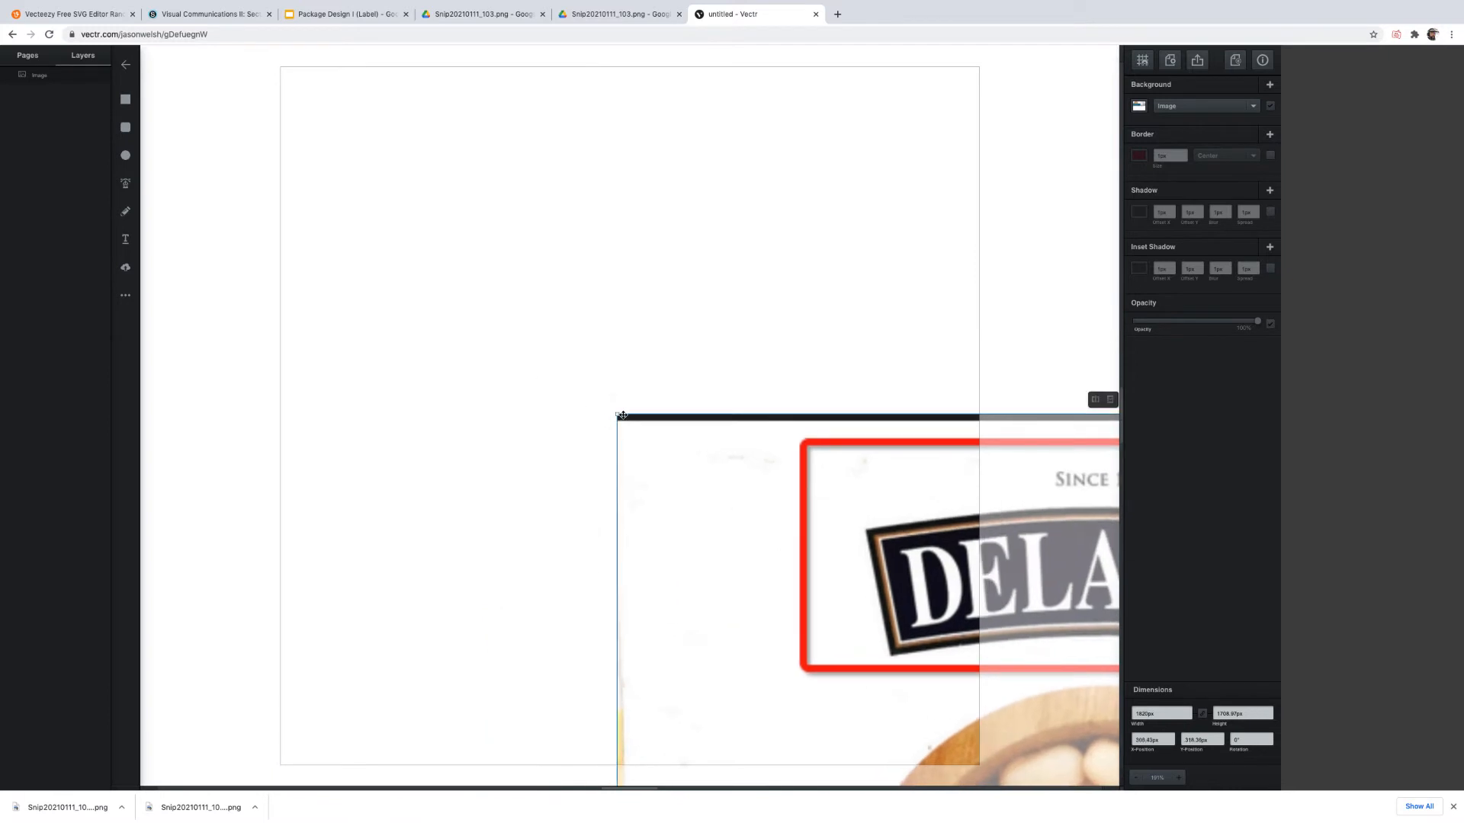
pyautogui.moveTo(617, 415); pyautogui.dragTo(79, 78)
pyautogui.moveTo(770, 330); pyautogui.dragTo(830, 549)
# Reposition the enlarged label image so the left part of the DELALLO logo lies within the page.
pyautogui.click(680, 510)
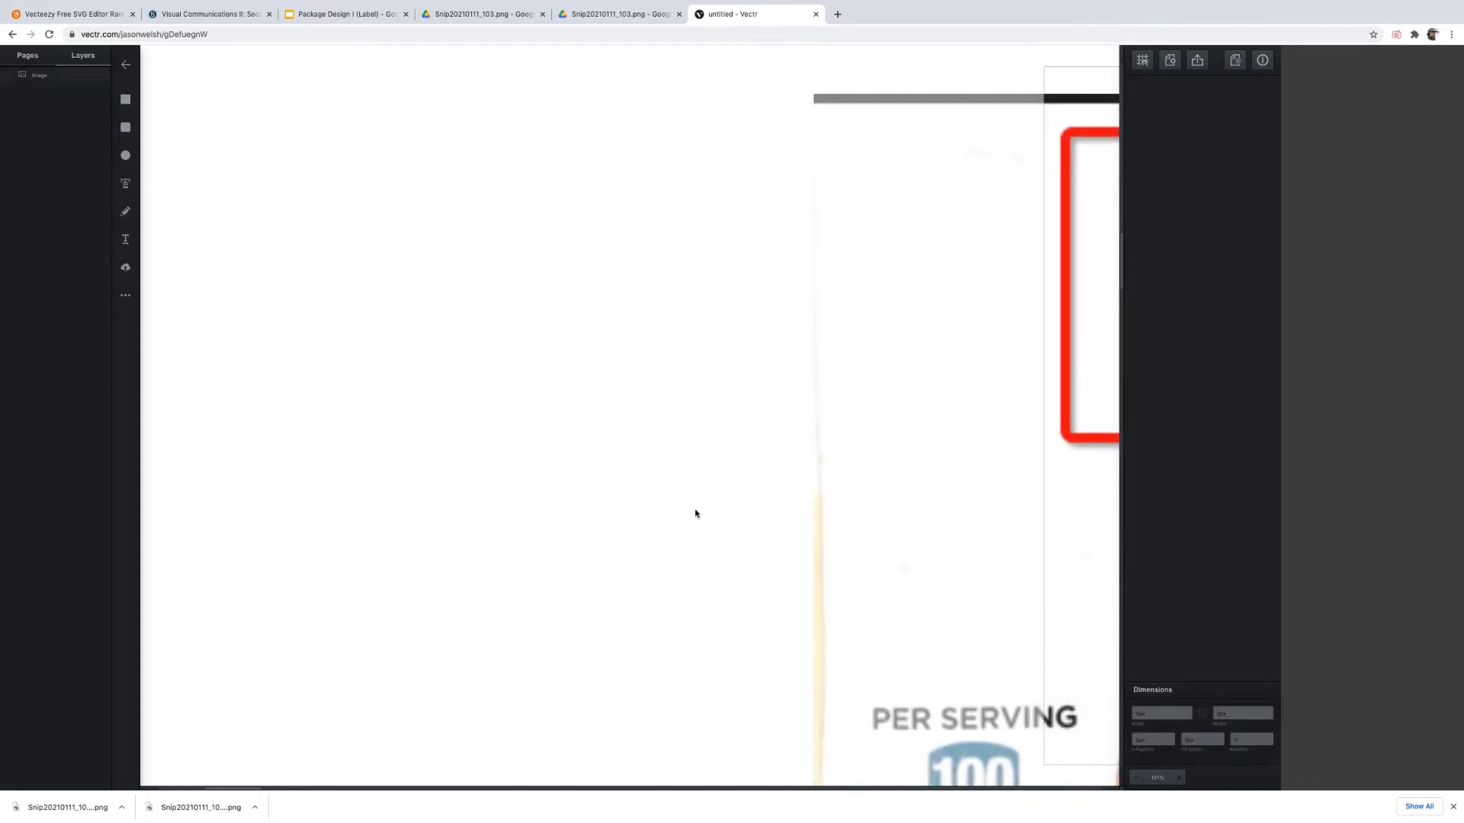
pyautogui.hscroll(8, 686, 511)
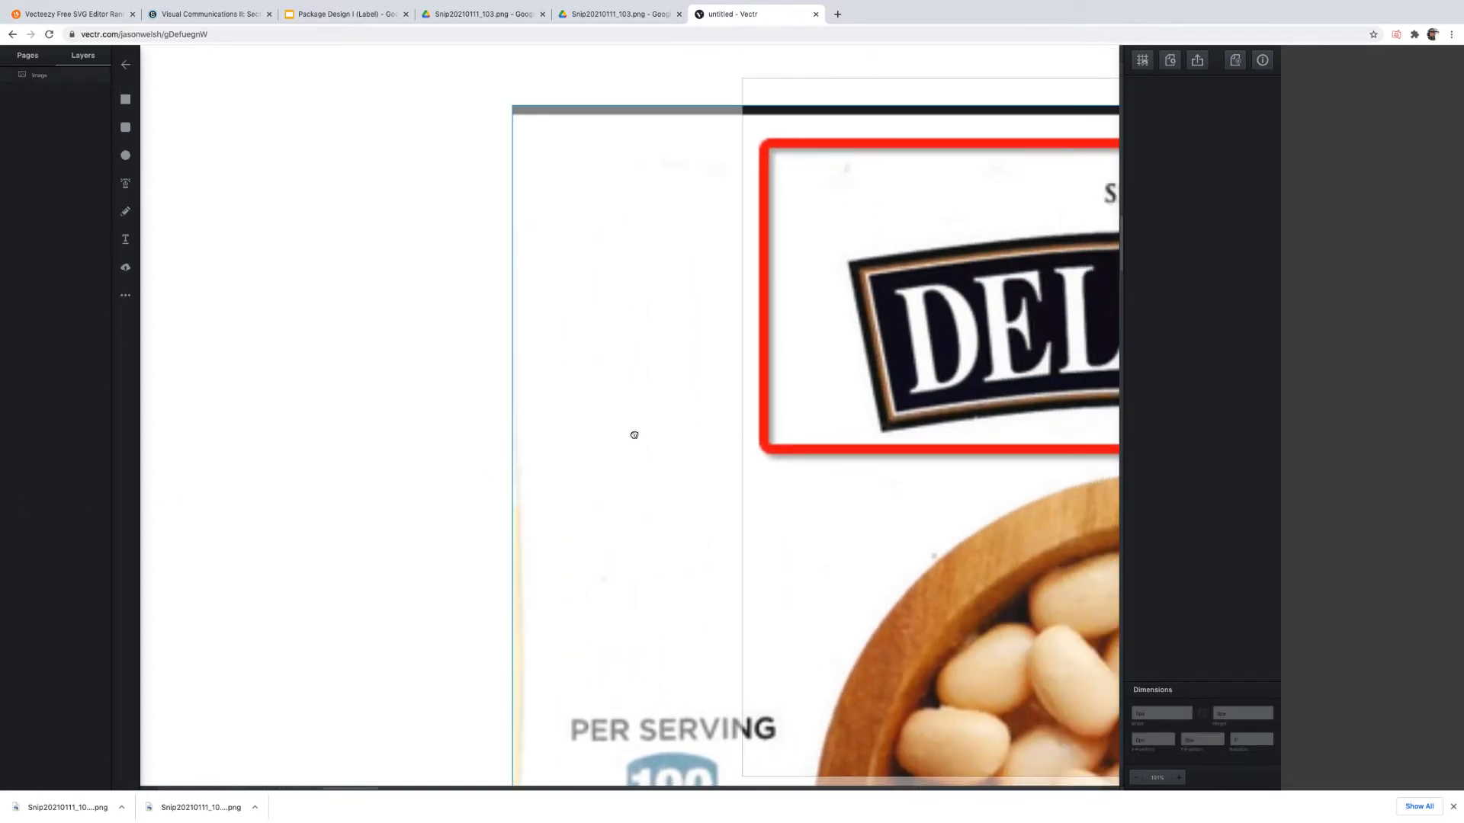
pyautogui.hscroll(15, 634, 435)
pyautogui.click(437, 415)
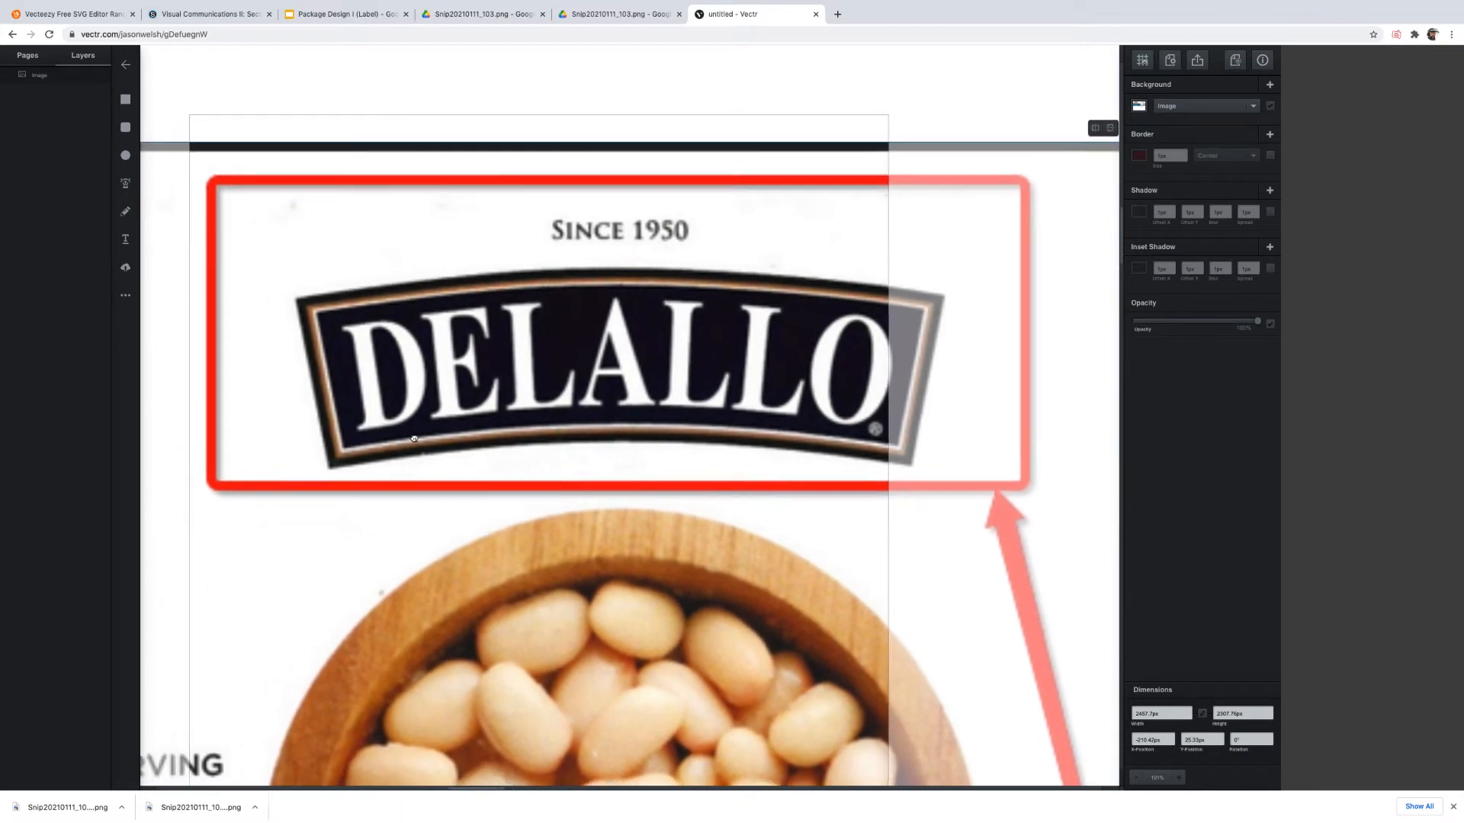
pyautogui.hscroll(-5, 414, 438)
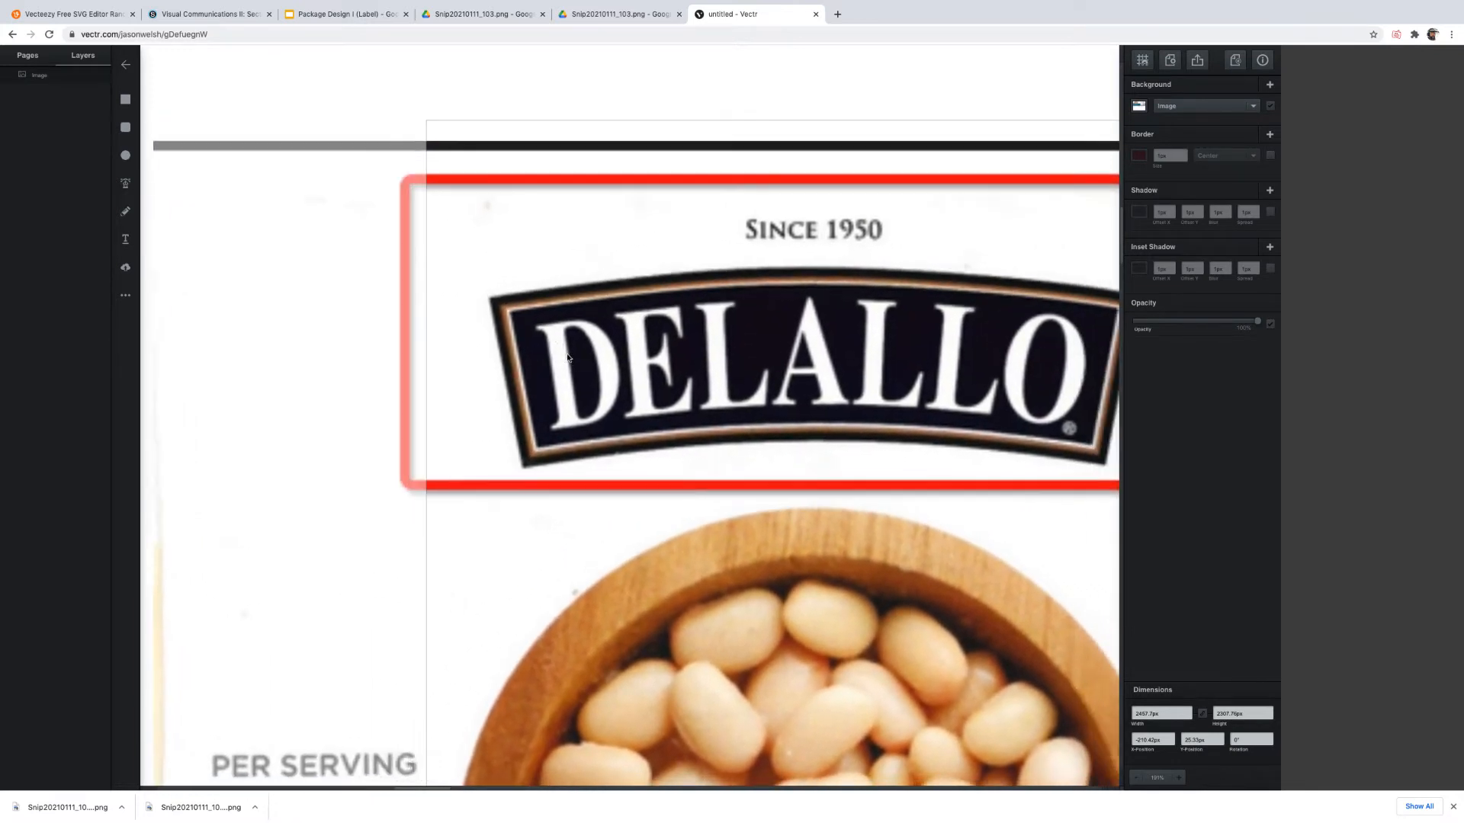
pyautogui.moveTo(567, 356); pyautogui.dragTo(543, 336)
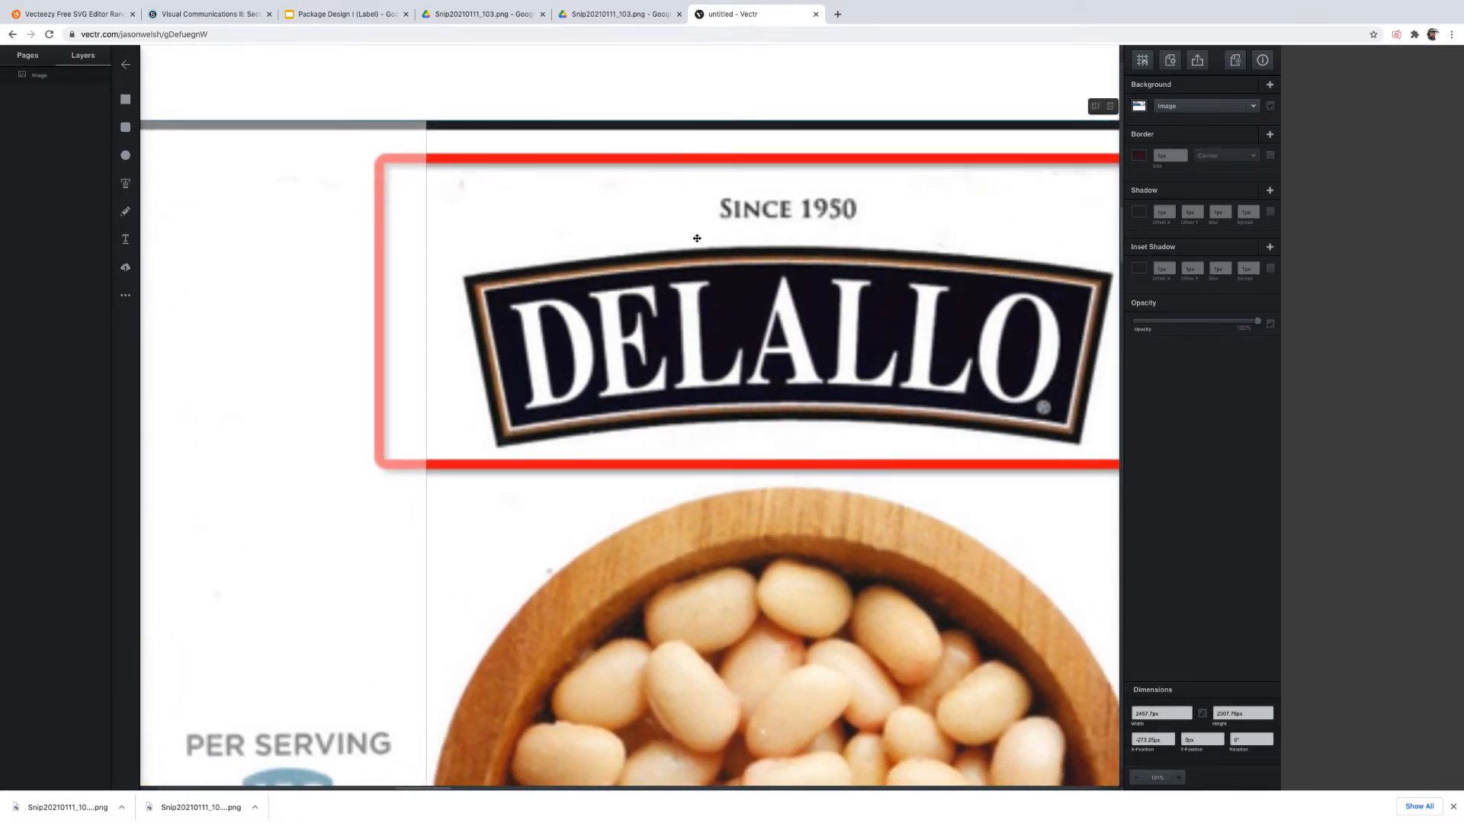
pyautogui.scroll(-3, 587, 282)
pyautogui.hscroll(2, 587, 282)
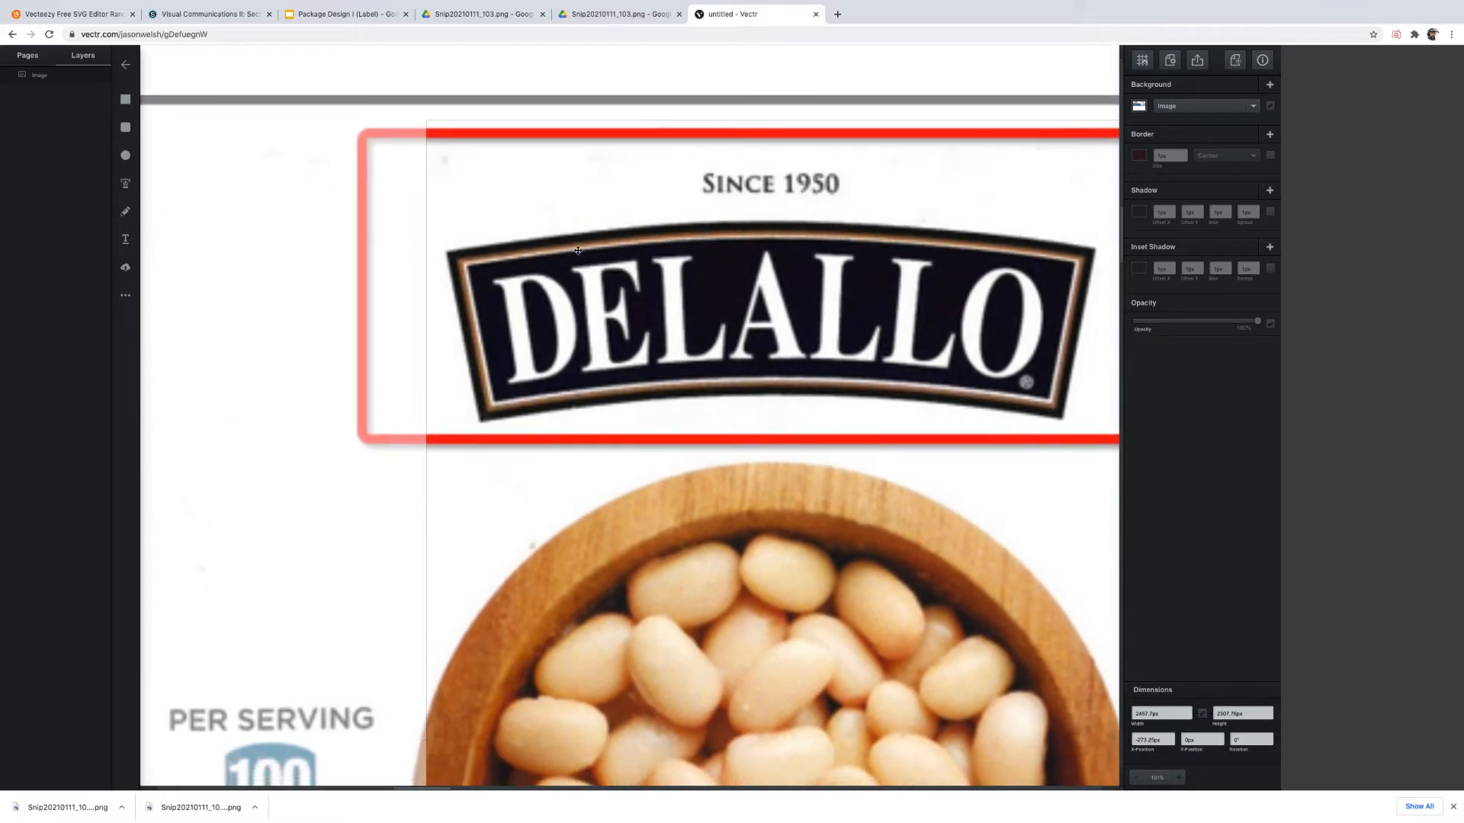
pyautogui.scroll(-2, 578, 250)
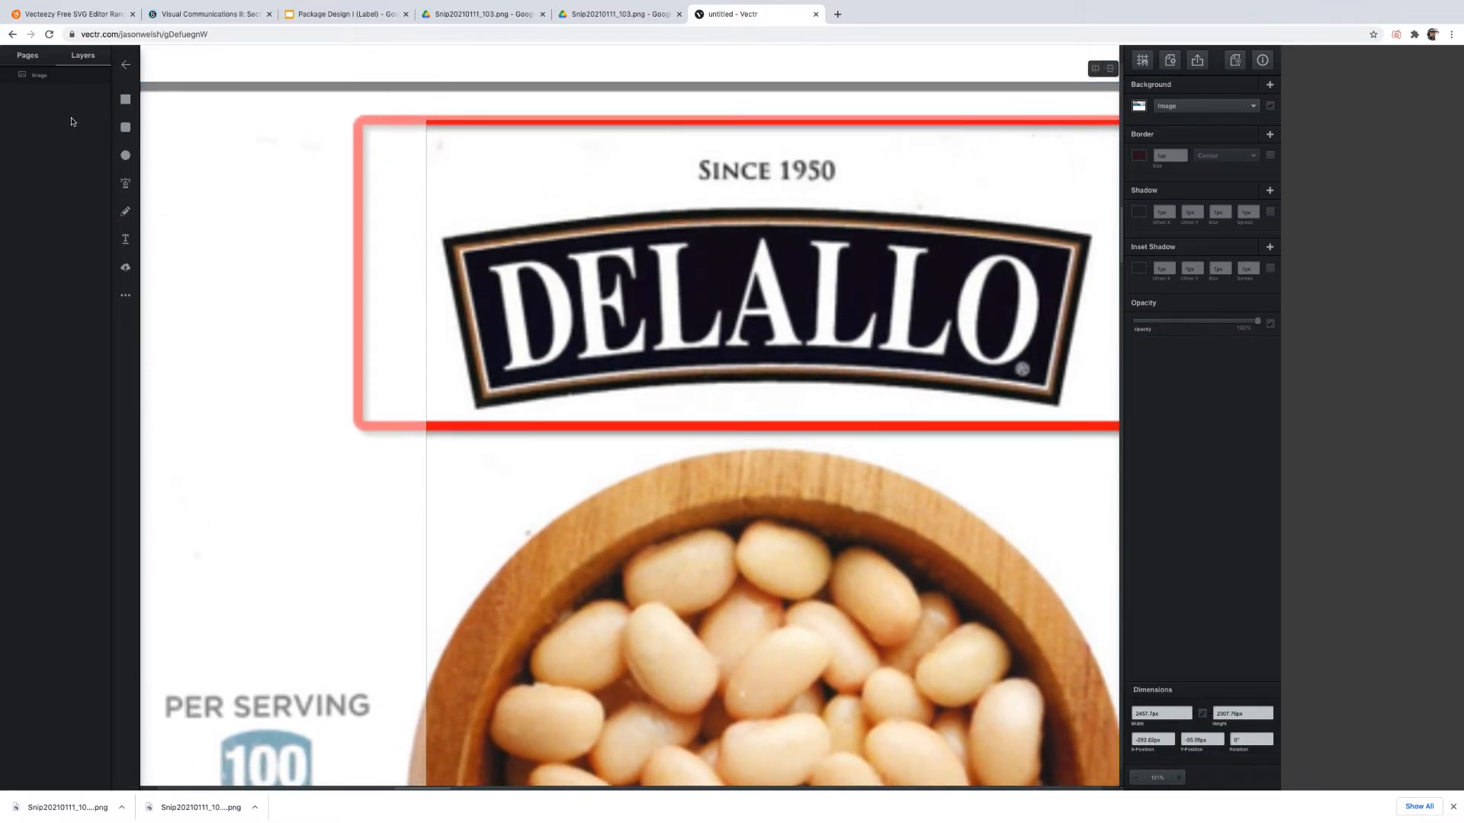
# Draw a closed four-sided path about 57 by 41 px below the lower-left corner of the DELALLO logo with the Pen tool.
pyautogui.click(134, 187)
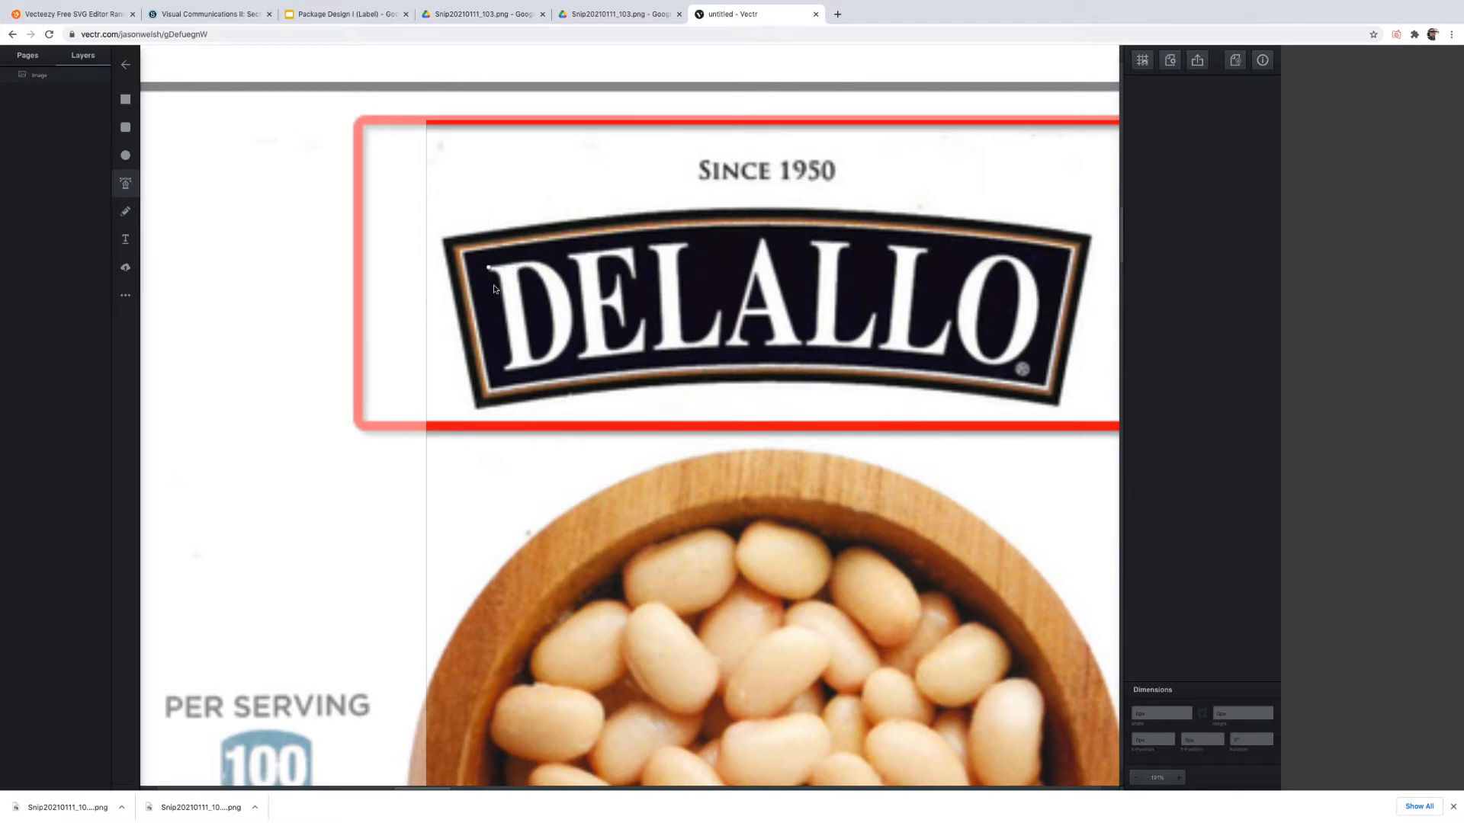
pyautogui.click(455, 465)
pyautogui.click(461, 509)
pyautogui.click(502, 510)
pyautogui.click(517, 484)
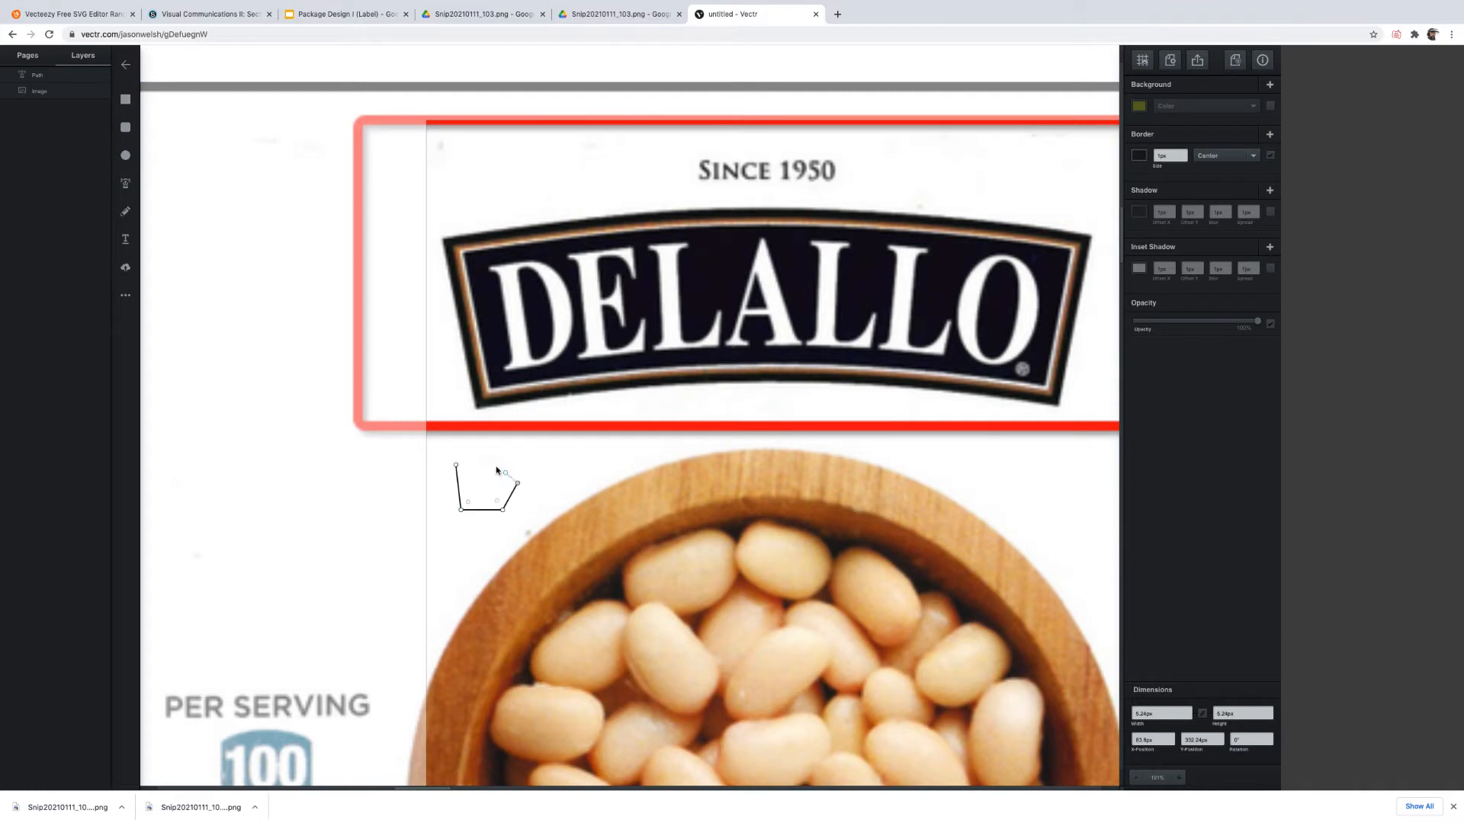
pyautogui.click(456, 465)
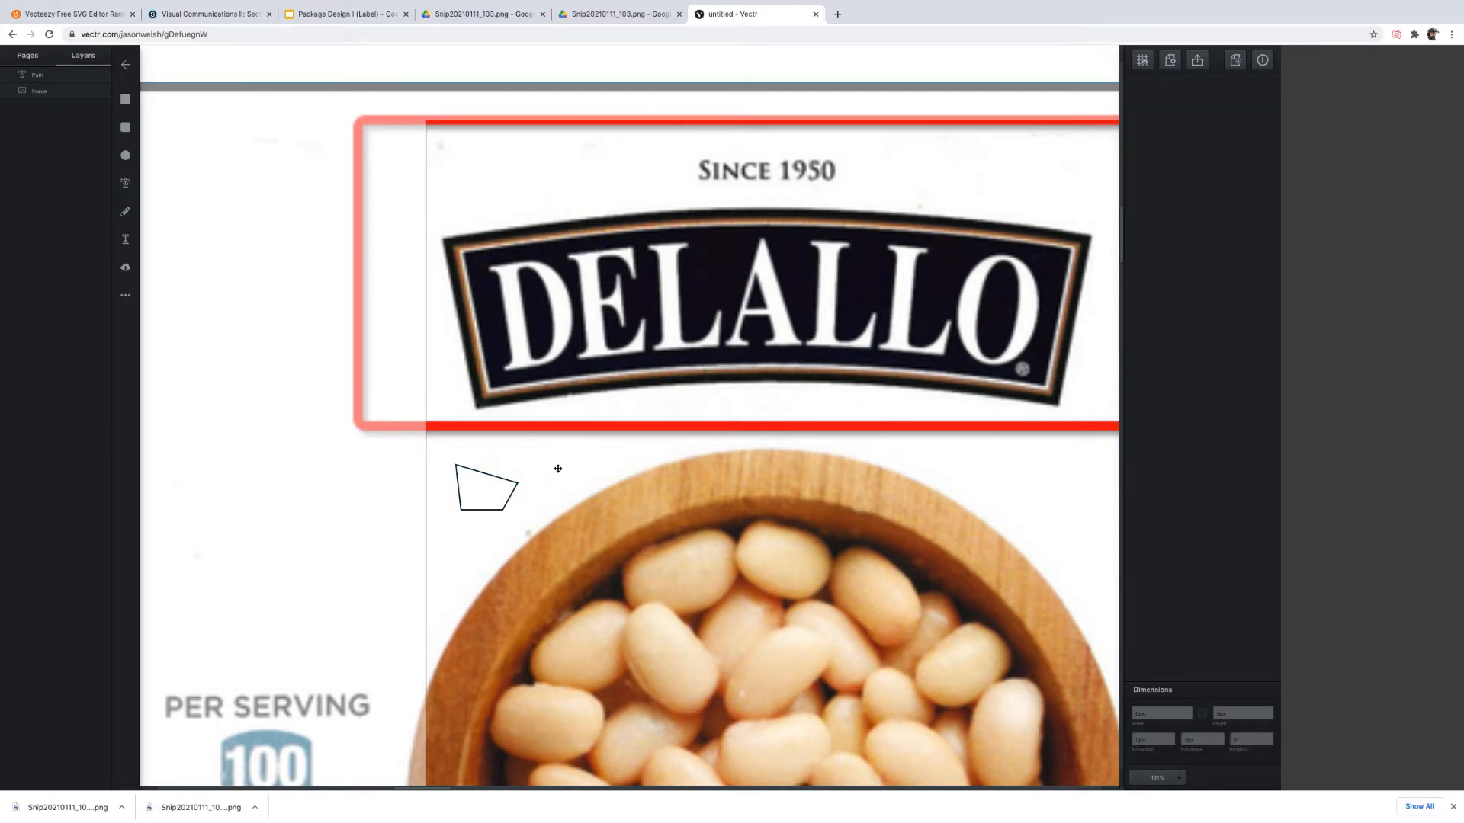
# Draw a smaller closed four-sided path beside the first and move it to overlap the first path's right corner.
pyautogui.click(126, 186)
pyautogui.click(524, 453)
pyautogui.click(522, 465)
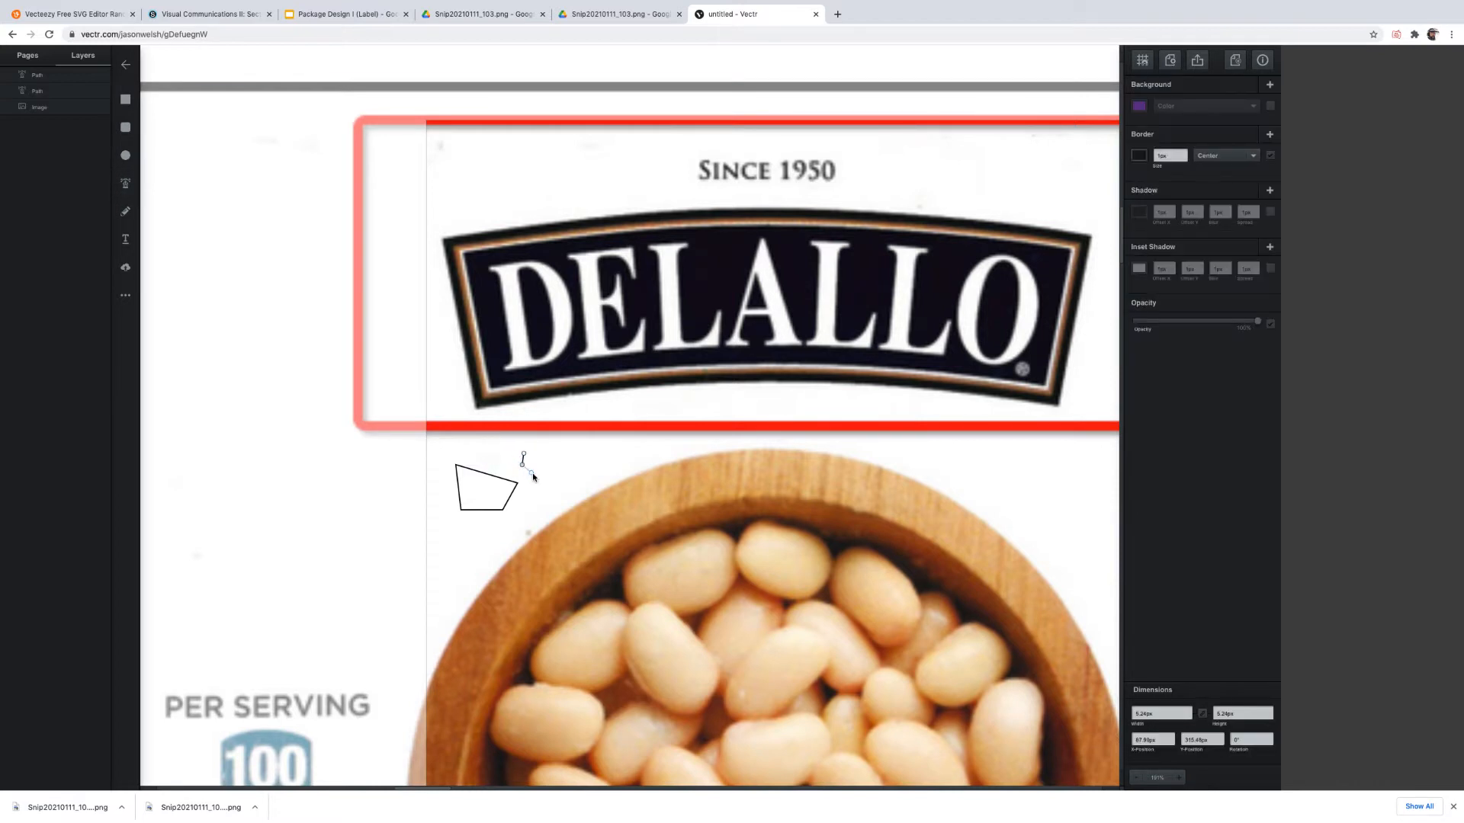
pyautogui.click(544, 478)
pyautogui.click(570, 463)
pyautogui.click(524, 454)
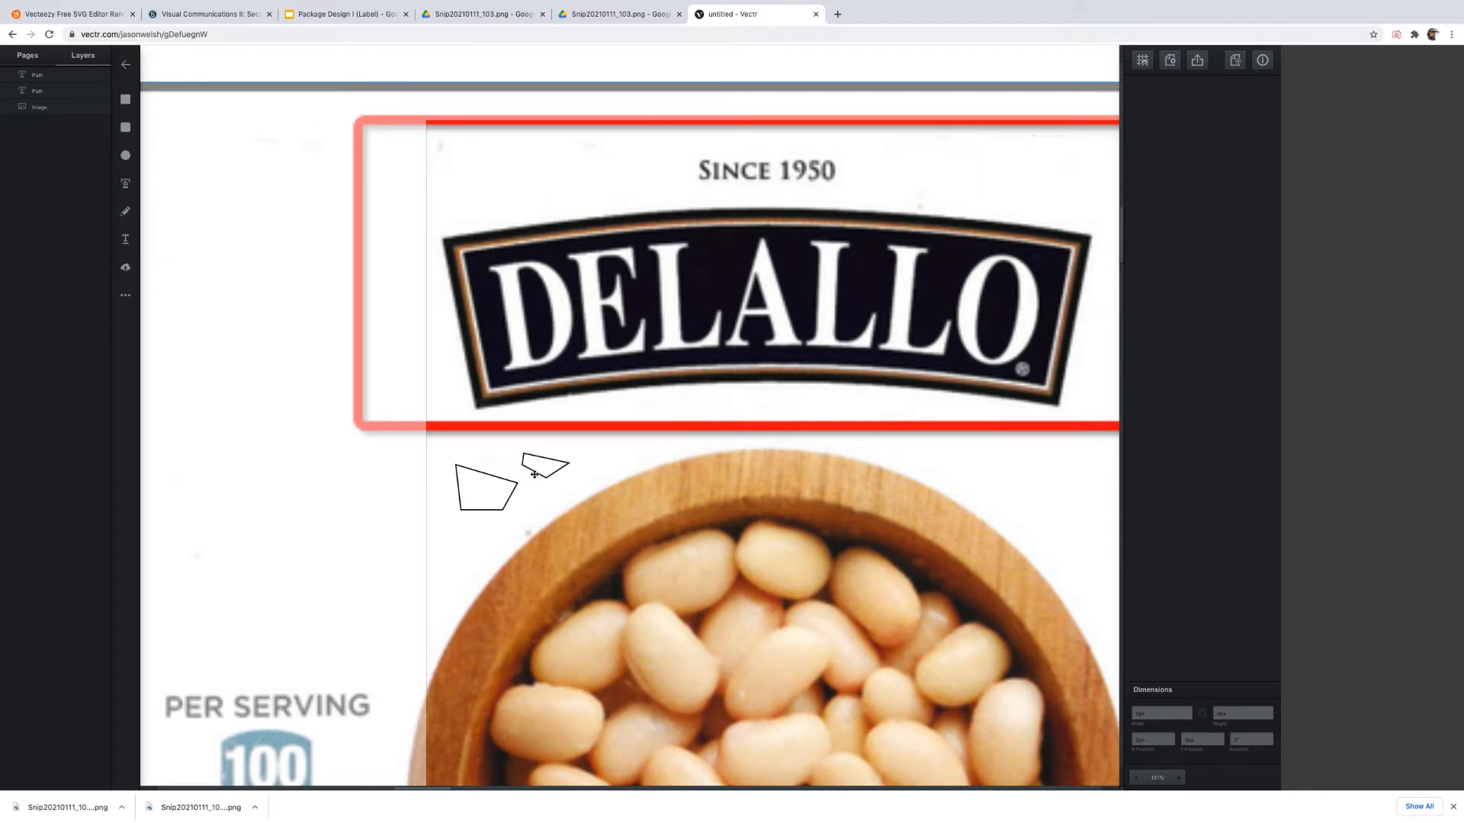
pyautogui.moveTo(534, 473); pyautogui.dragTo(516, 495)
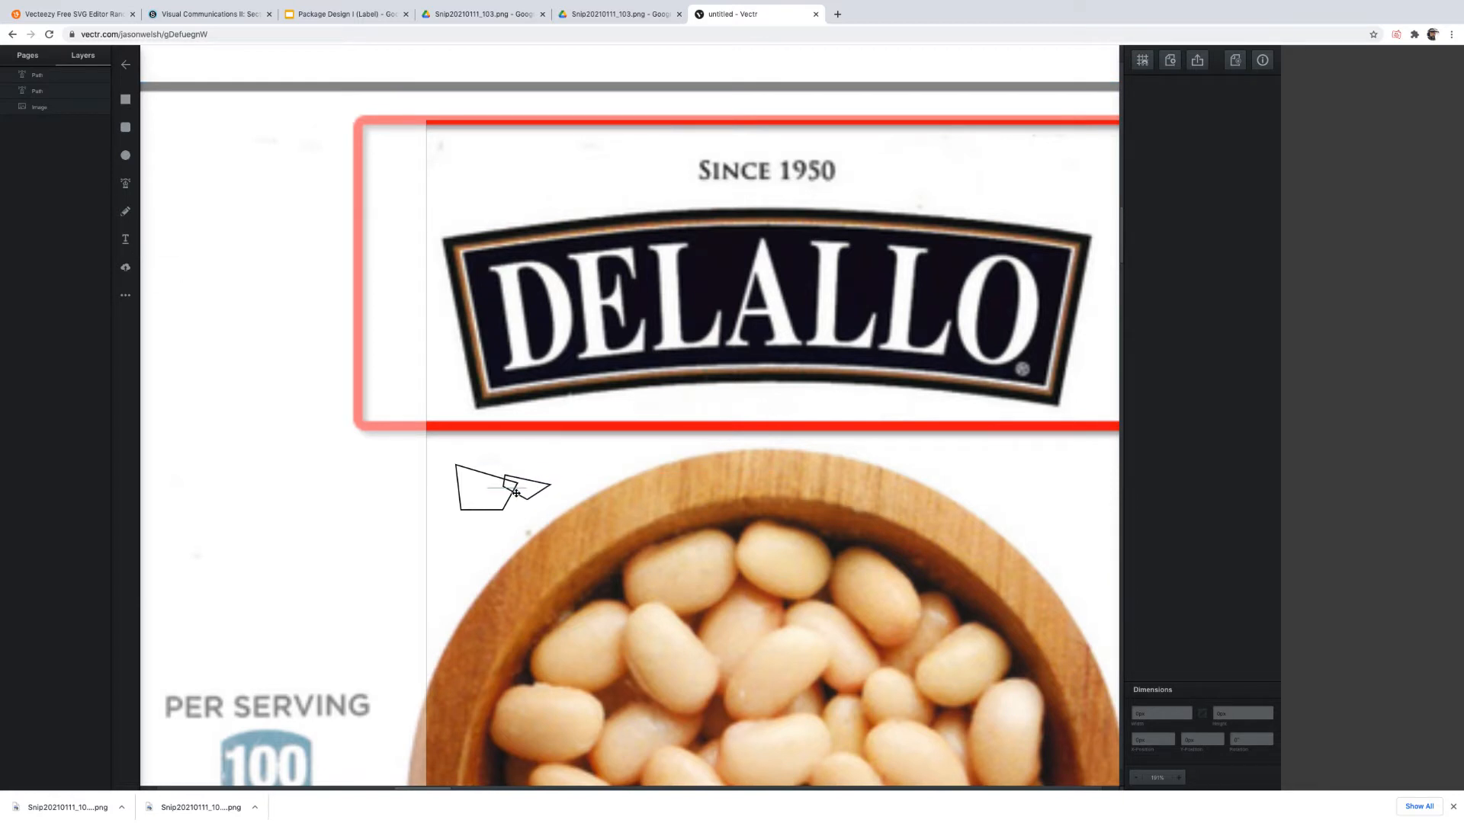
# Select both overlapping paths, preview Subtract, and combine them into one shape with Unite/Add.
pyautogui.click(481, 475)
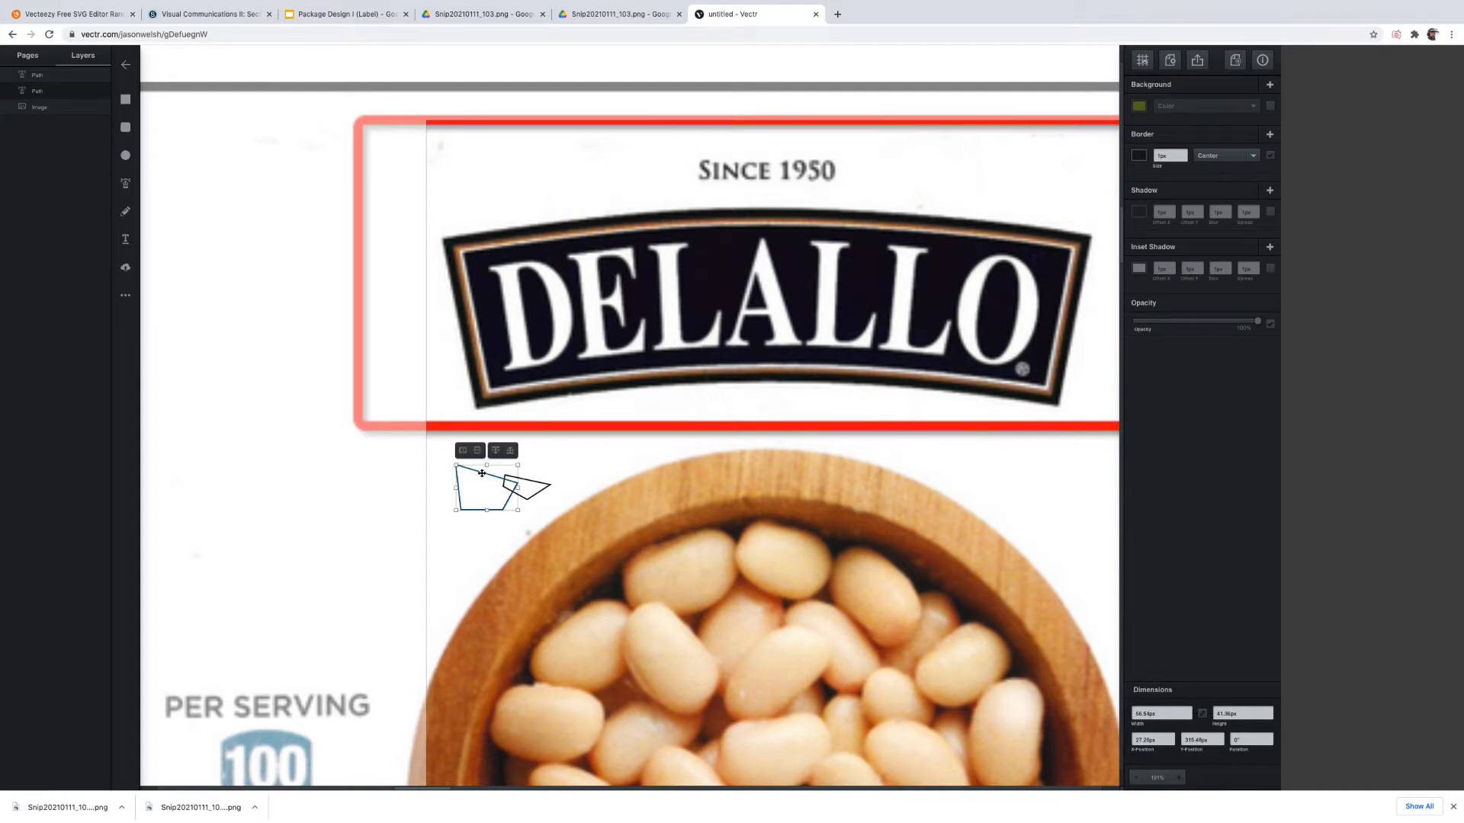
pyautogui.click(531, 482)
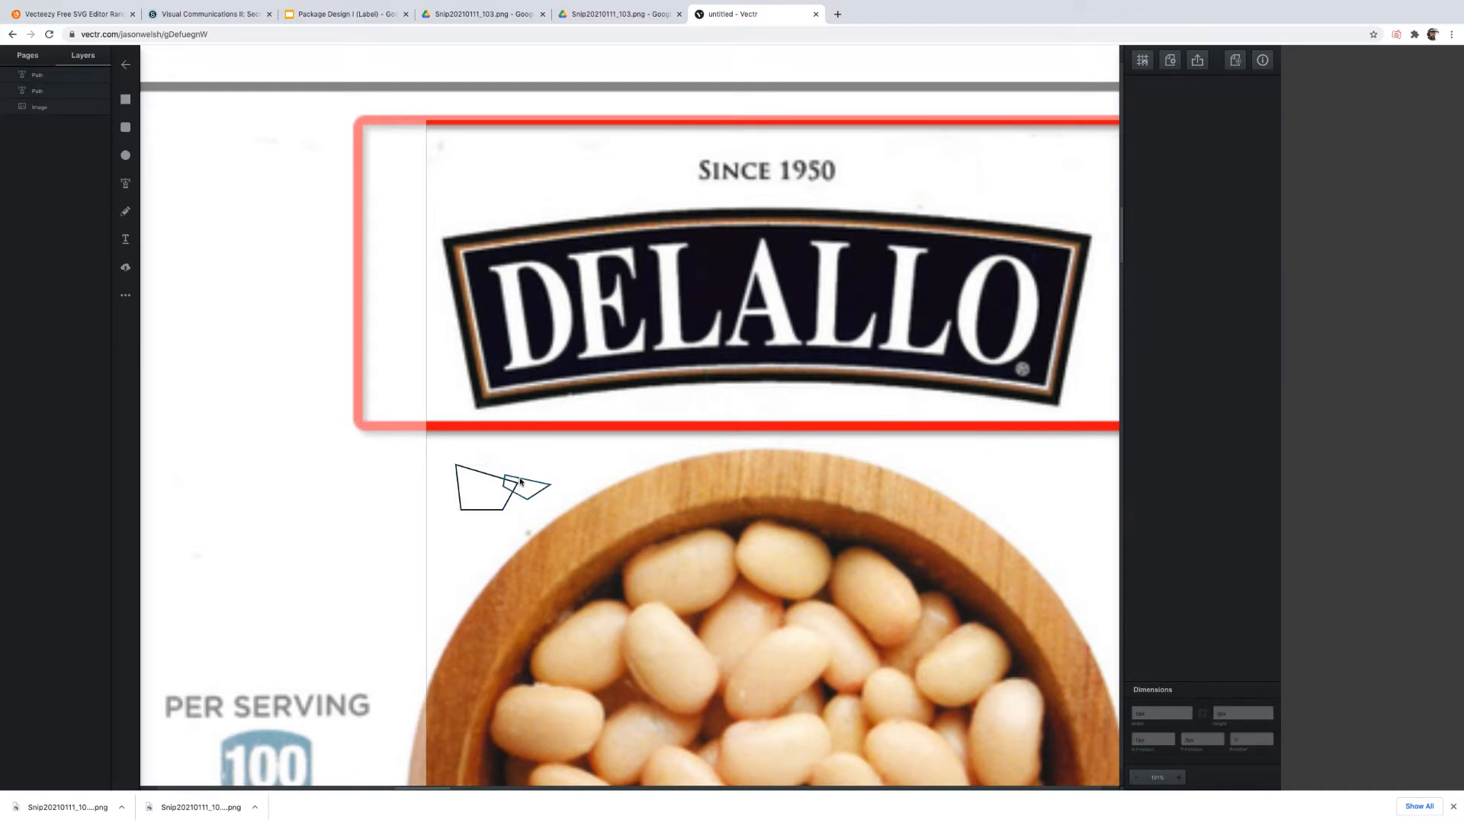
pyautogui.click(529, 481)
pyautogui.click(491, 475)
pyautogui.click(491, 475)
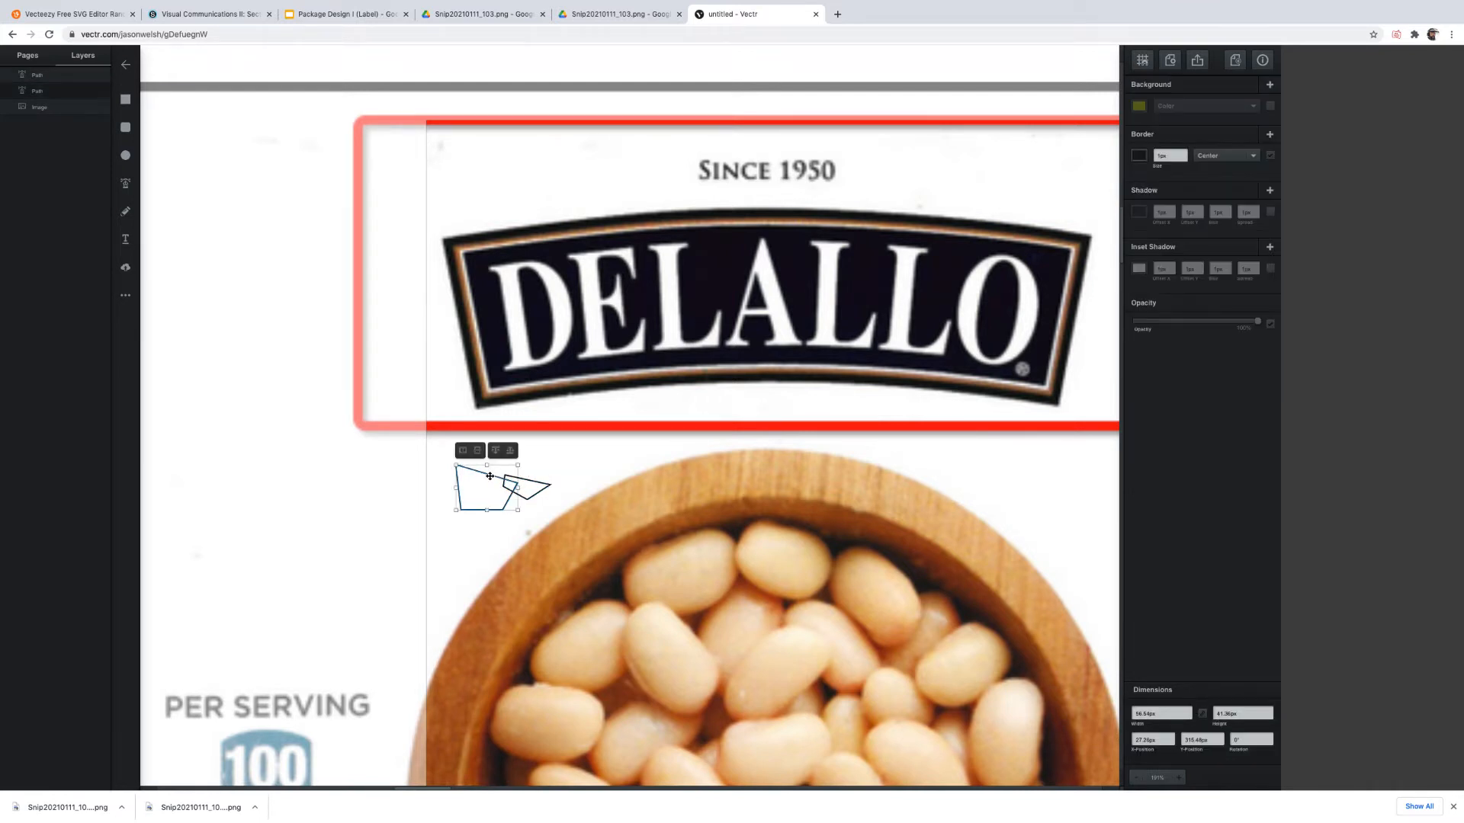
pyautogui.keyDown('shift'); pyautogui.click(545, 485); pyautogui.keyUp('shift')
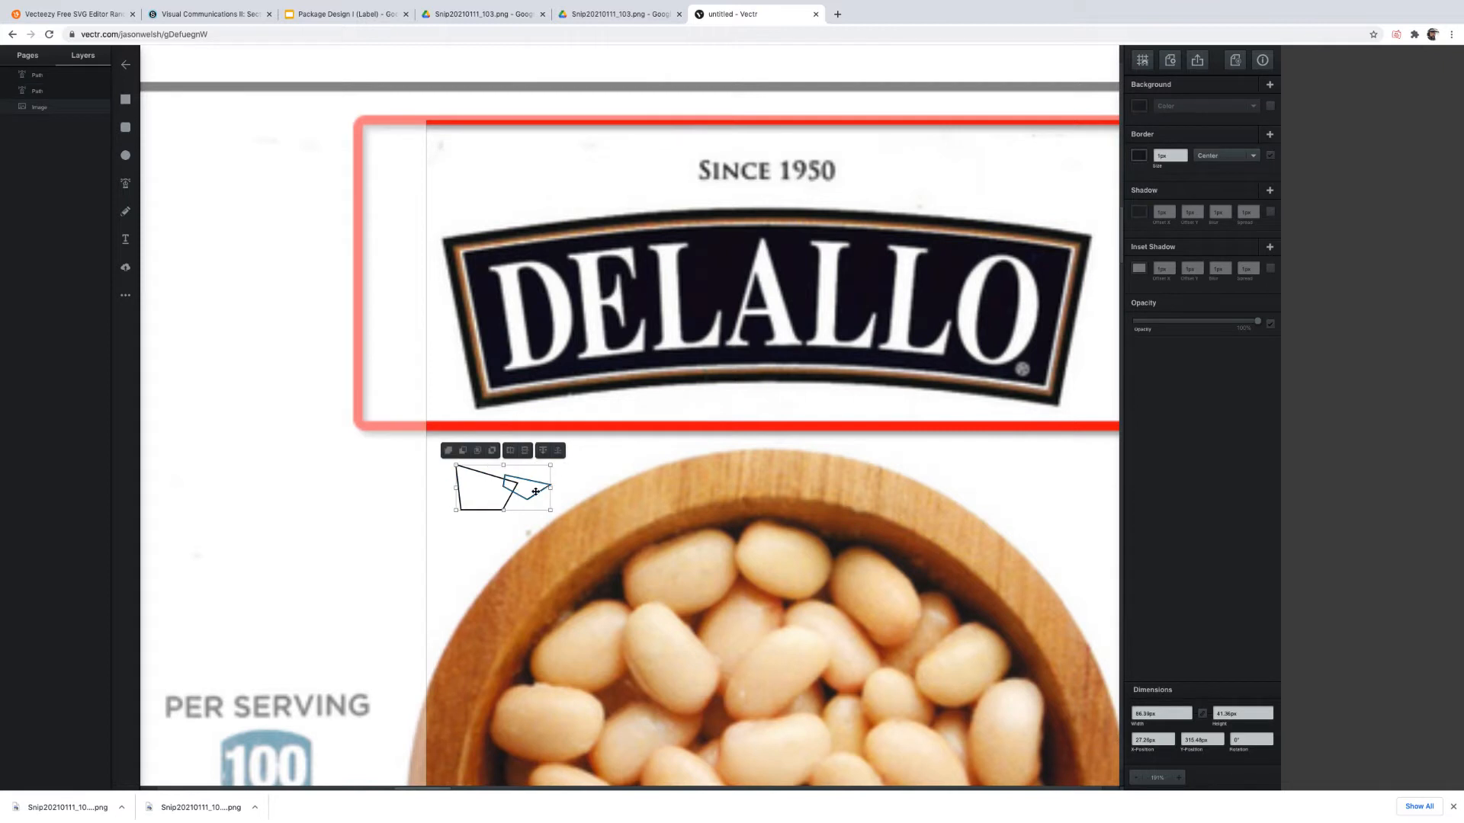
pyautogui.click(462, 452)
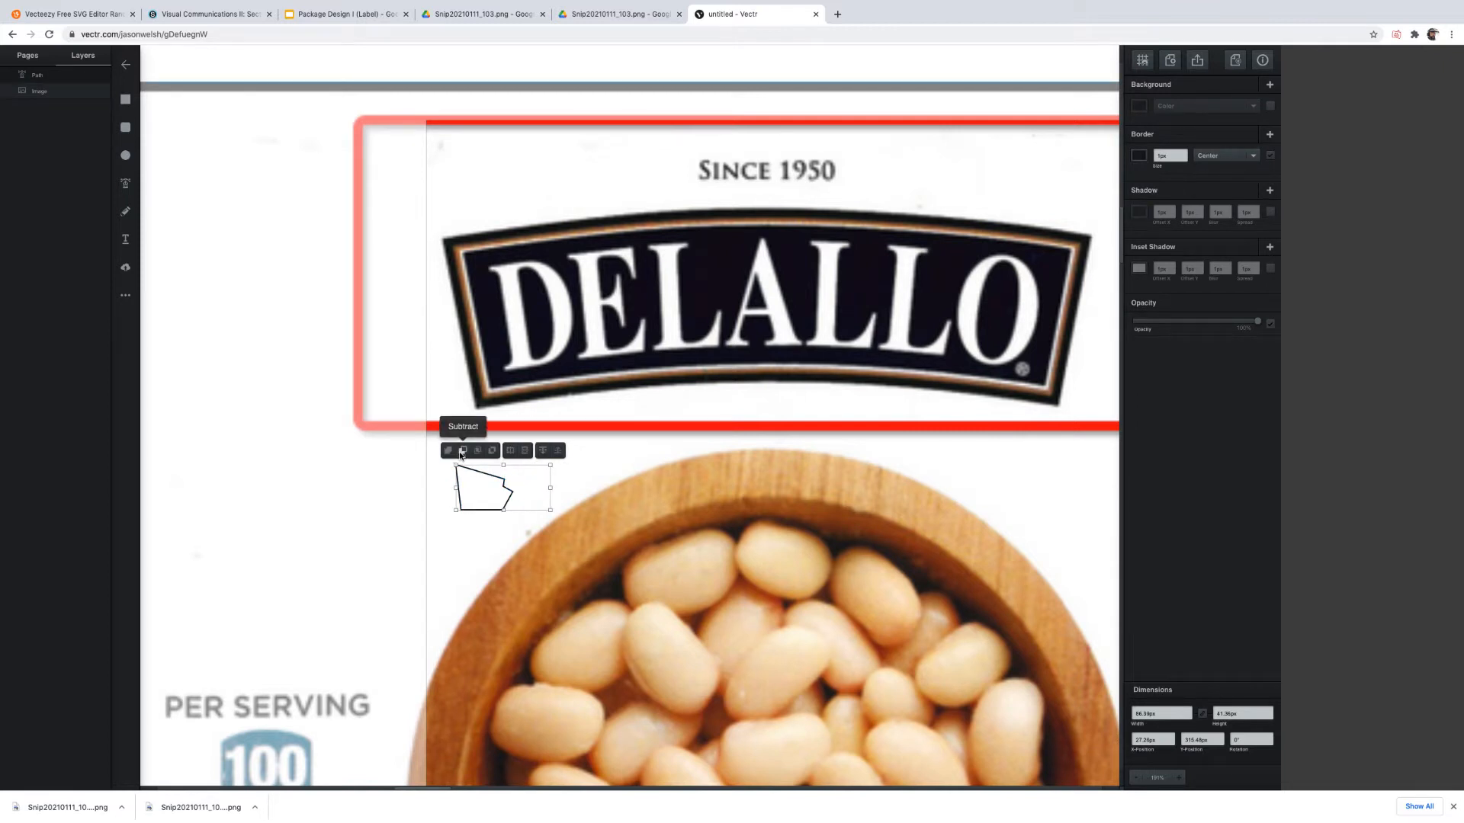
pyautogui.click(450, 451)
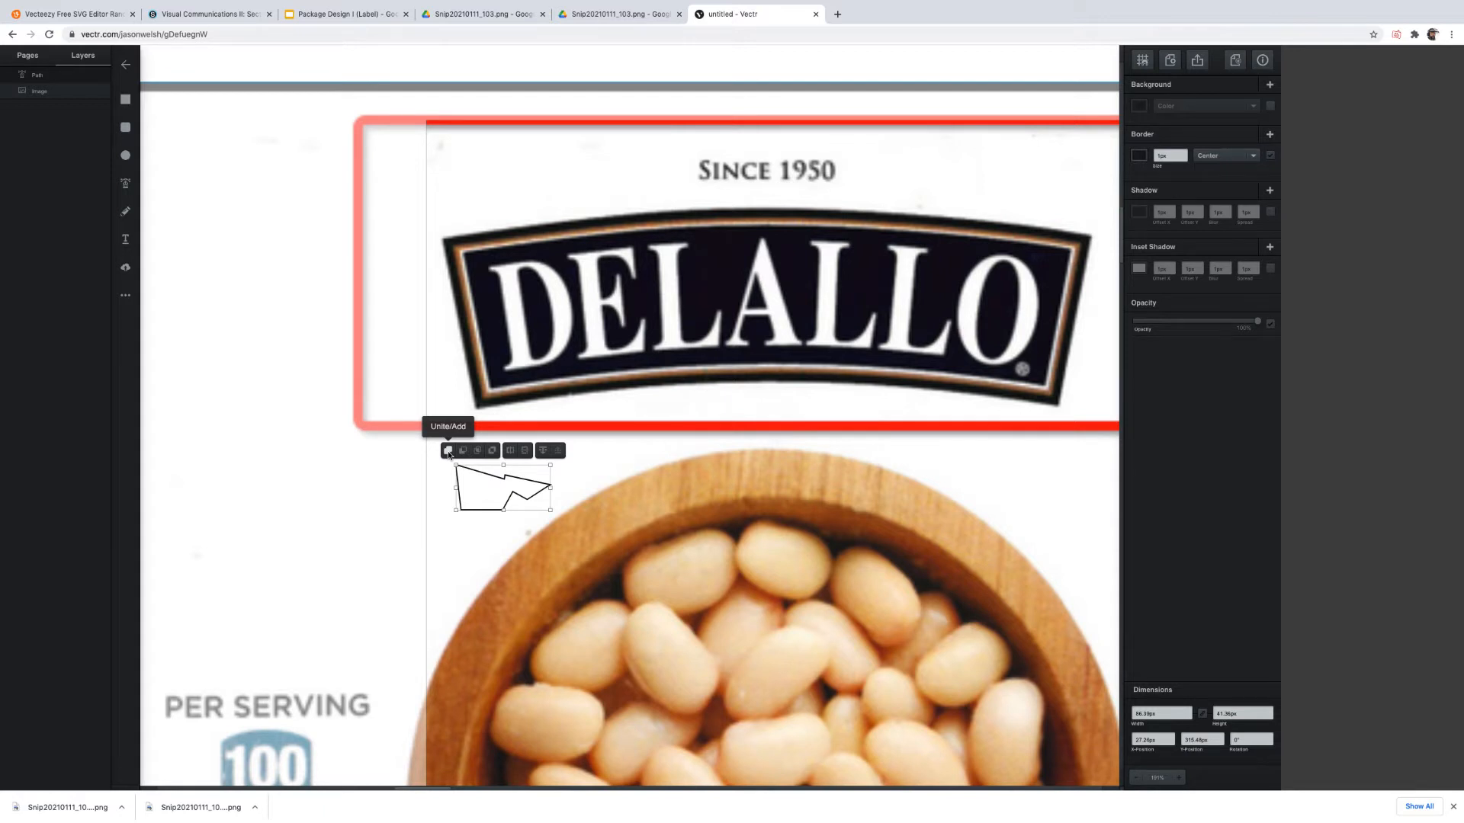
pyautogui.click(448, 455)
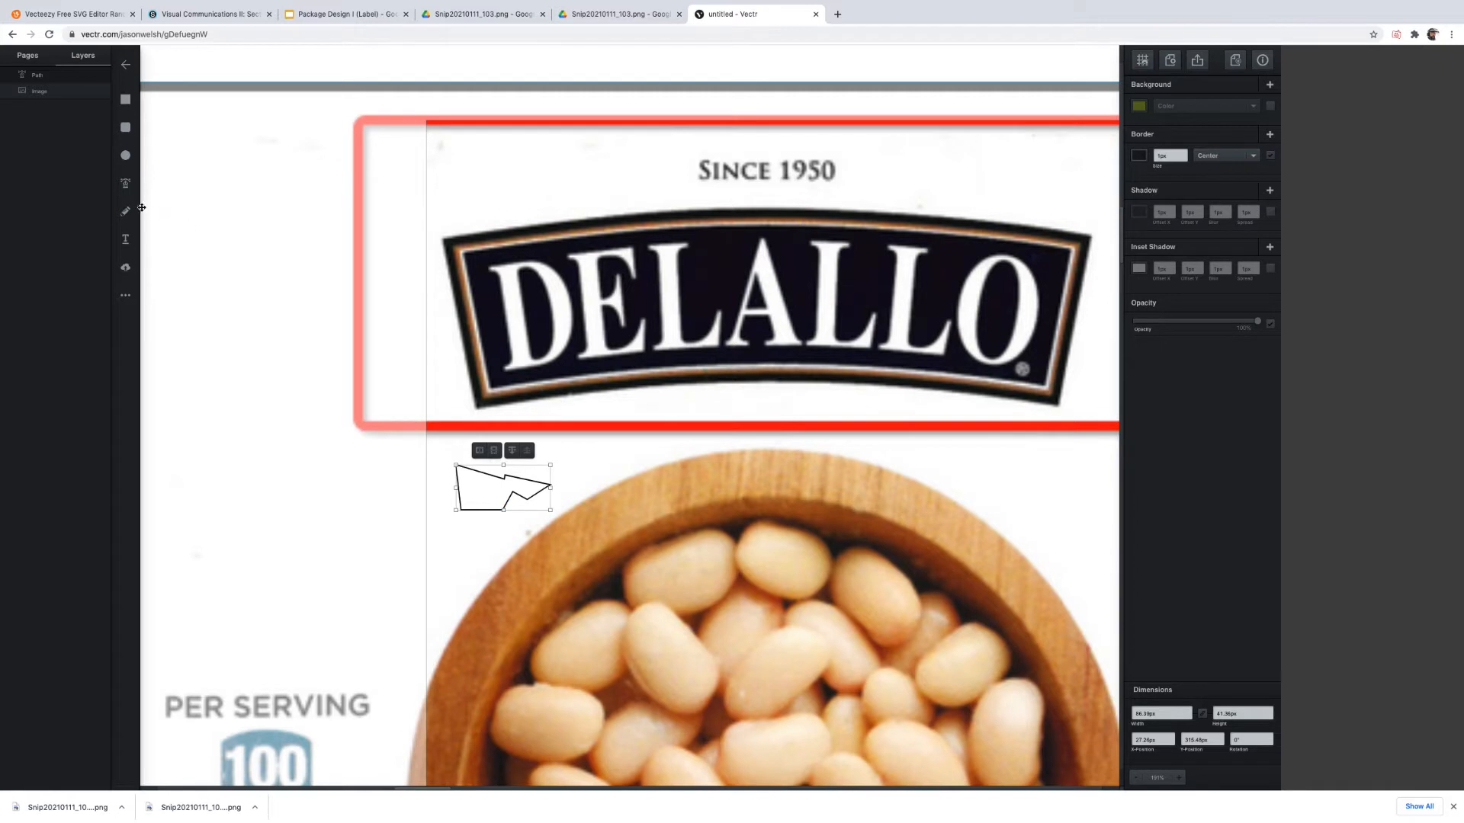
# Draw a small closed four-sided path inside the left part of the united shape with the Pen tool.
pyautogui.click(126, 183)
pyautogui.click(473, 481)
pyautogui.click(478, 495)
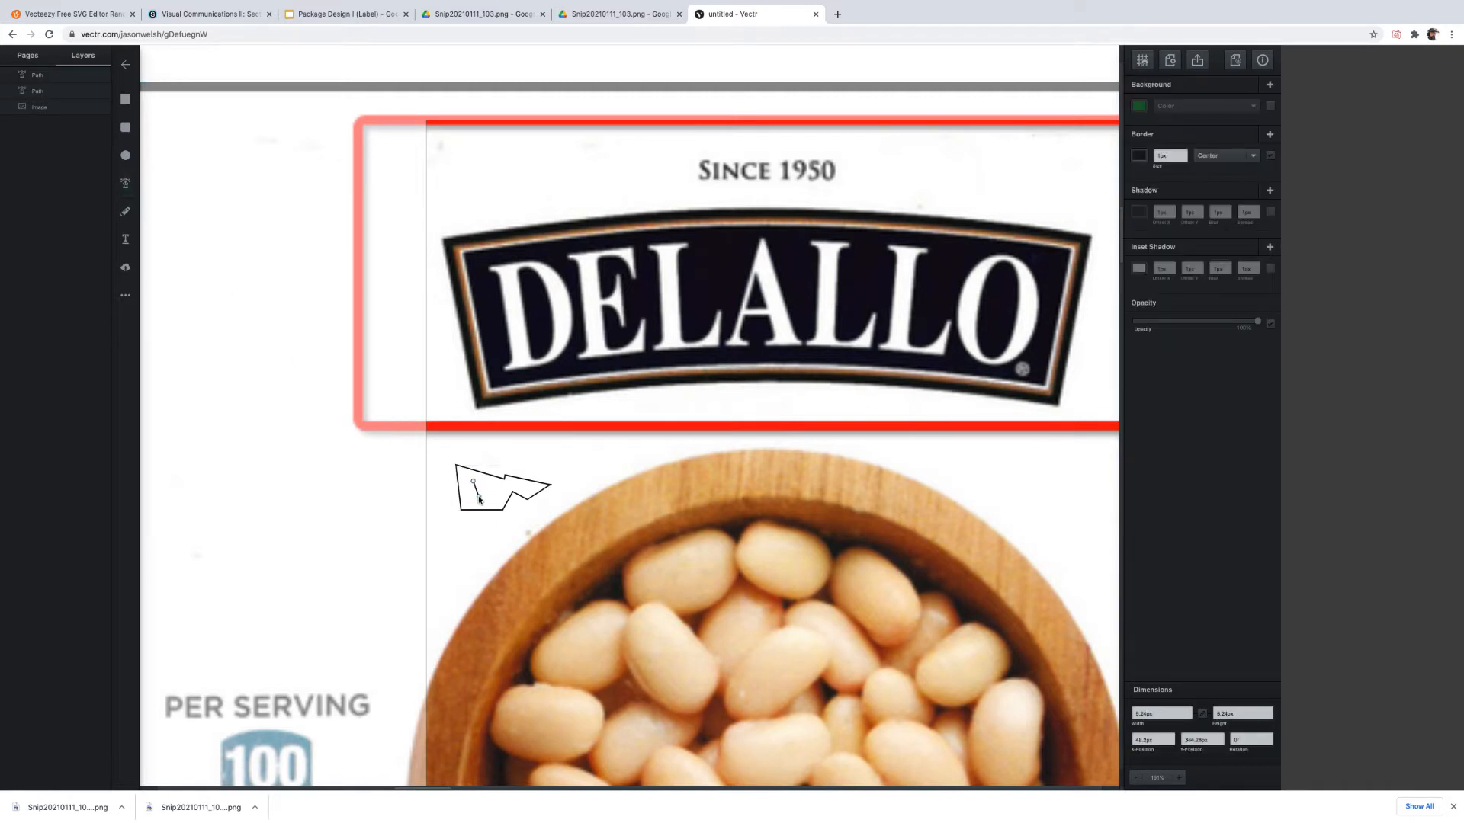
pyautogui.click(493, 495)
pyautogui.click(498, 487)
pyautogui.click(474, 481)
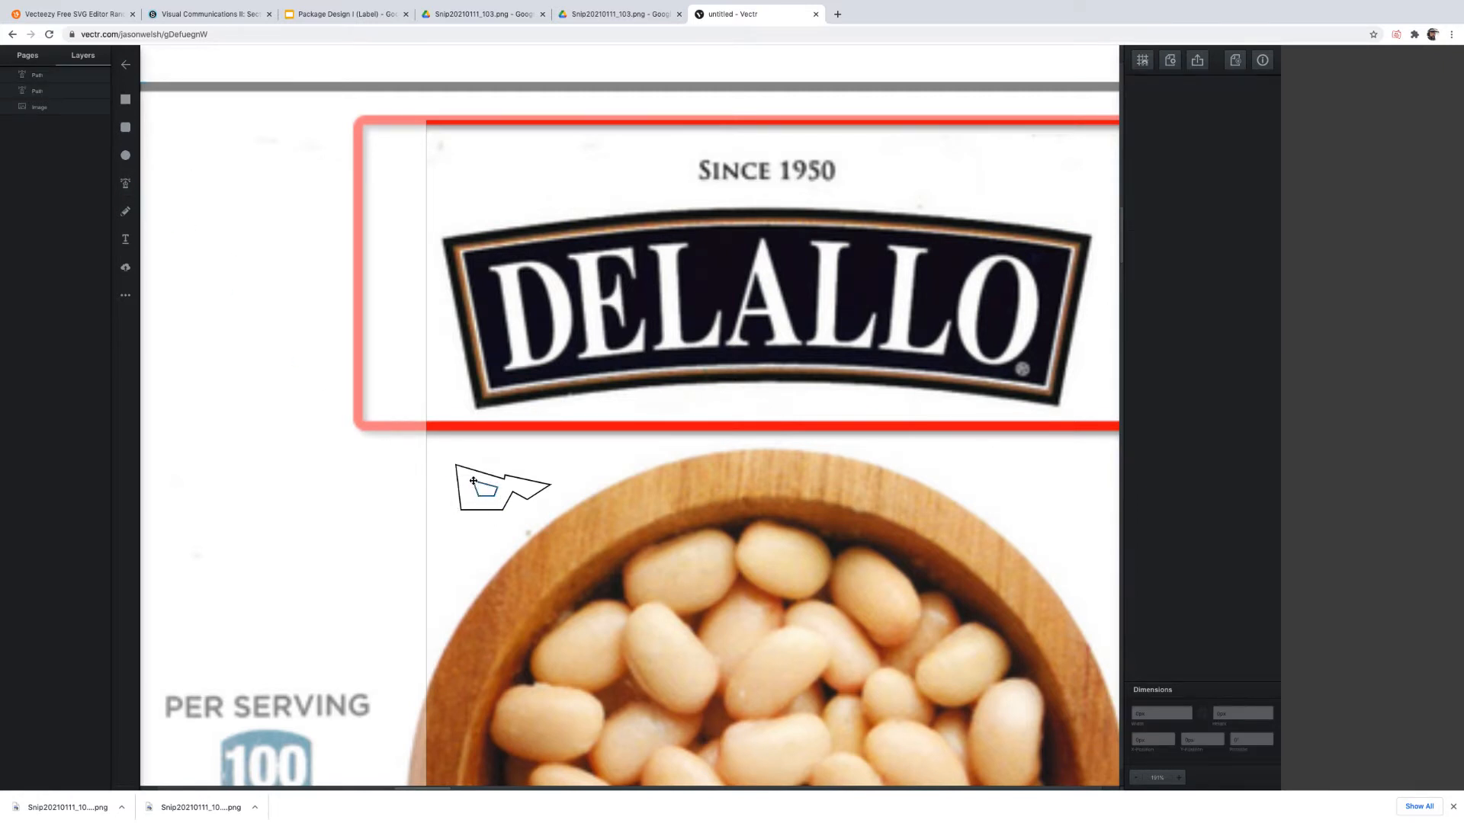
# Select the small inner path together with the united shape and Subtract it to cut a hole in the shape.
pyautogui.click(494, 496)
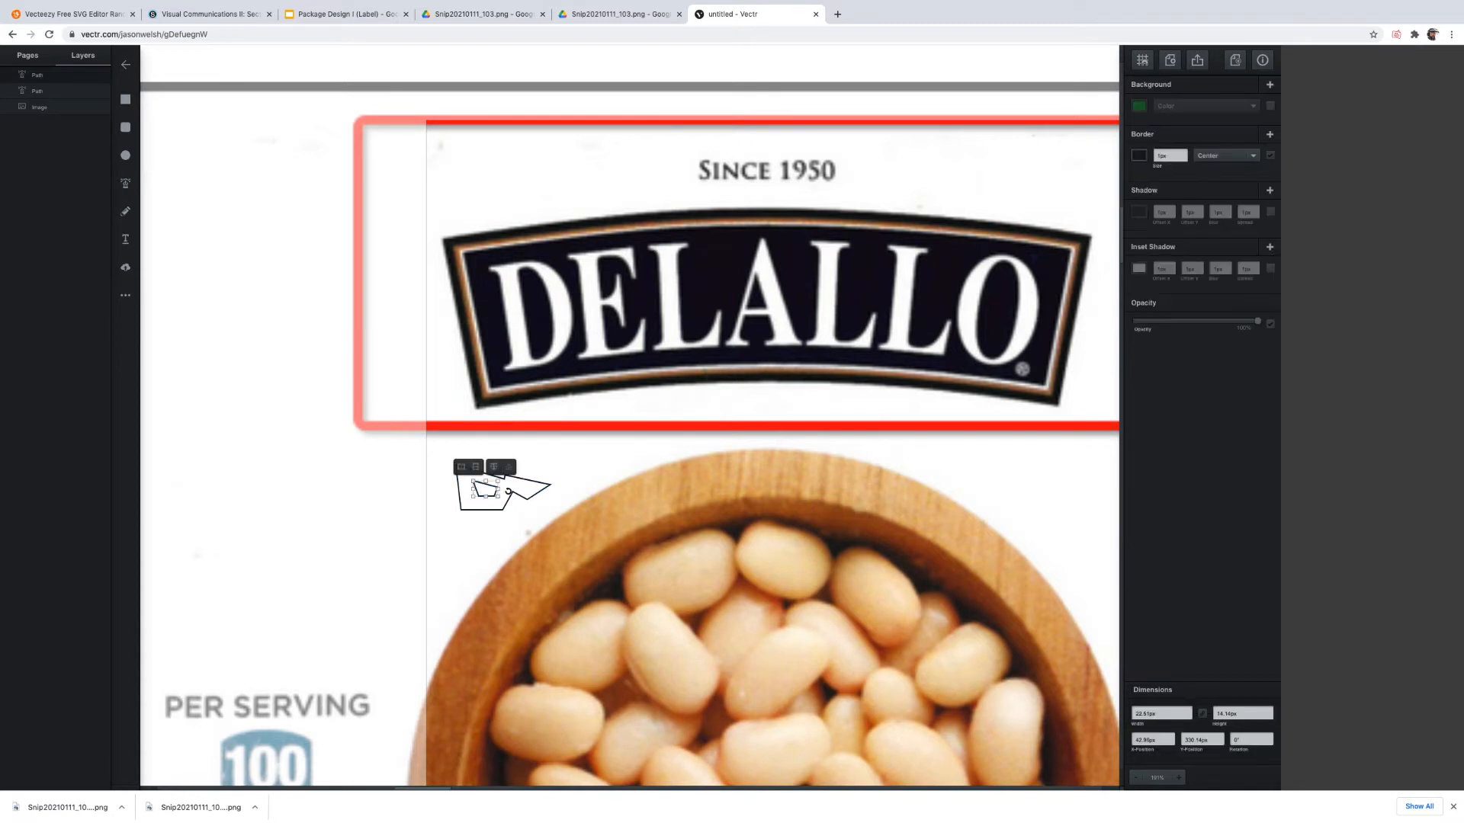
pyautogui.keyDown('shift'); pyautogui.click(516, 495); pyautogui.keyUp('shift')
pyautogui.click(478, 453)
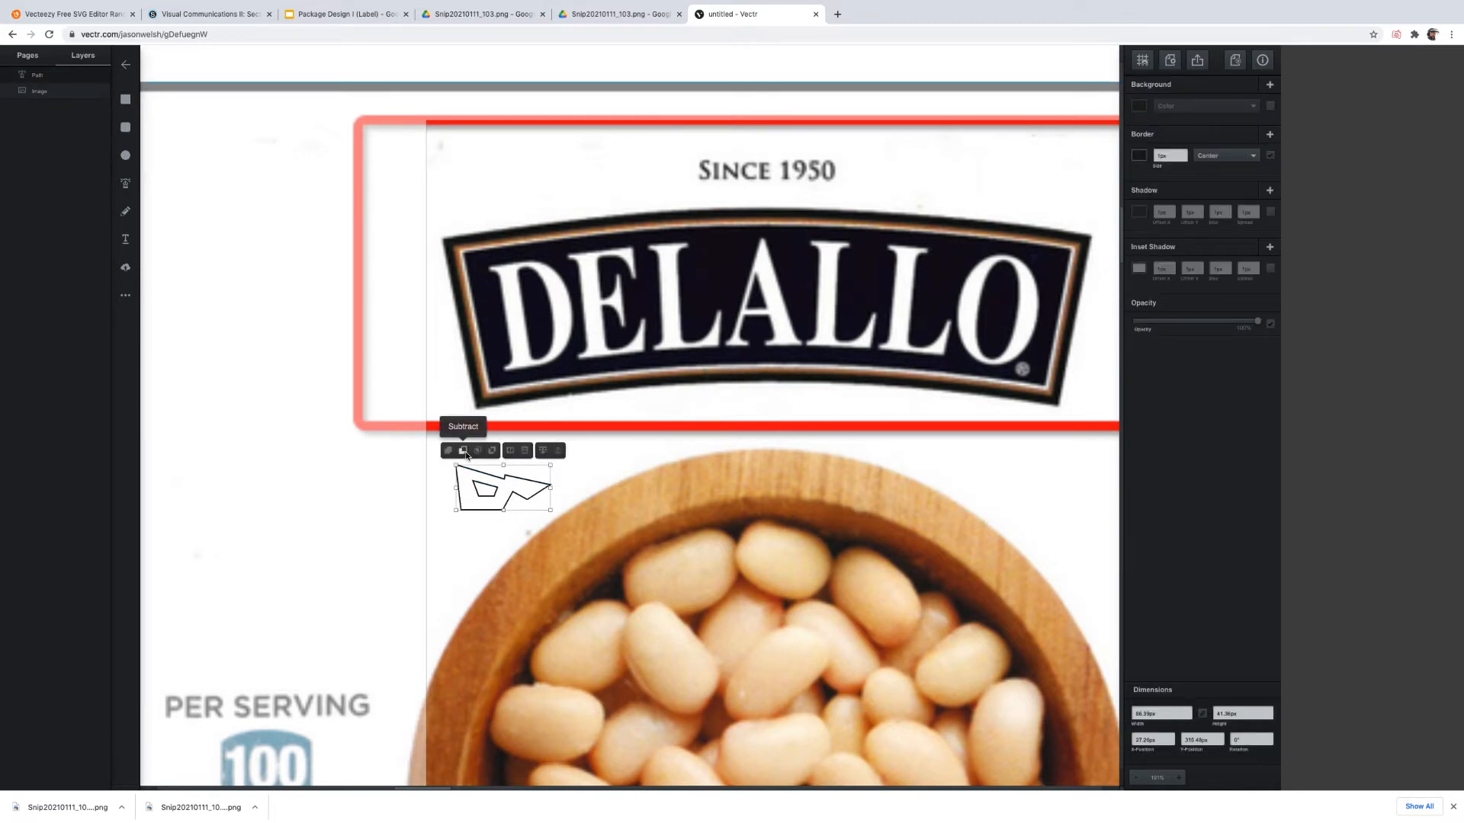
pyautogui.click(487, 490)
pyautogui.click(487, 497)
# Shift the combined shape slightly down and to the left and turn on its olive green background fill.
pyautogui.scroll(-3, 486, 497)
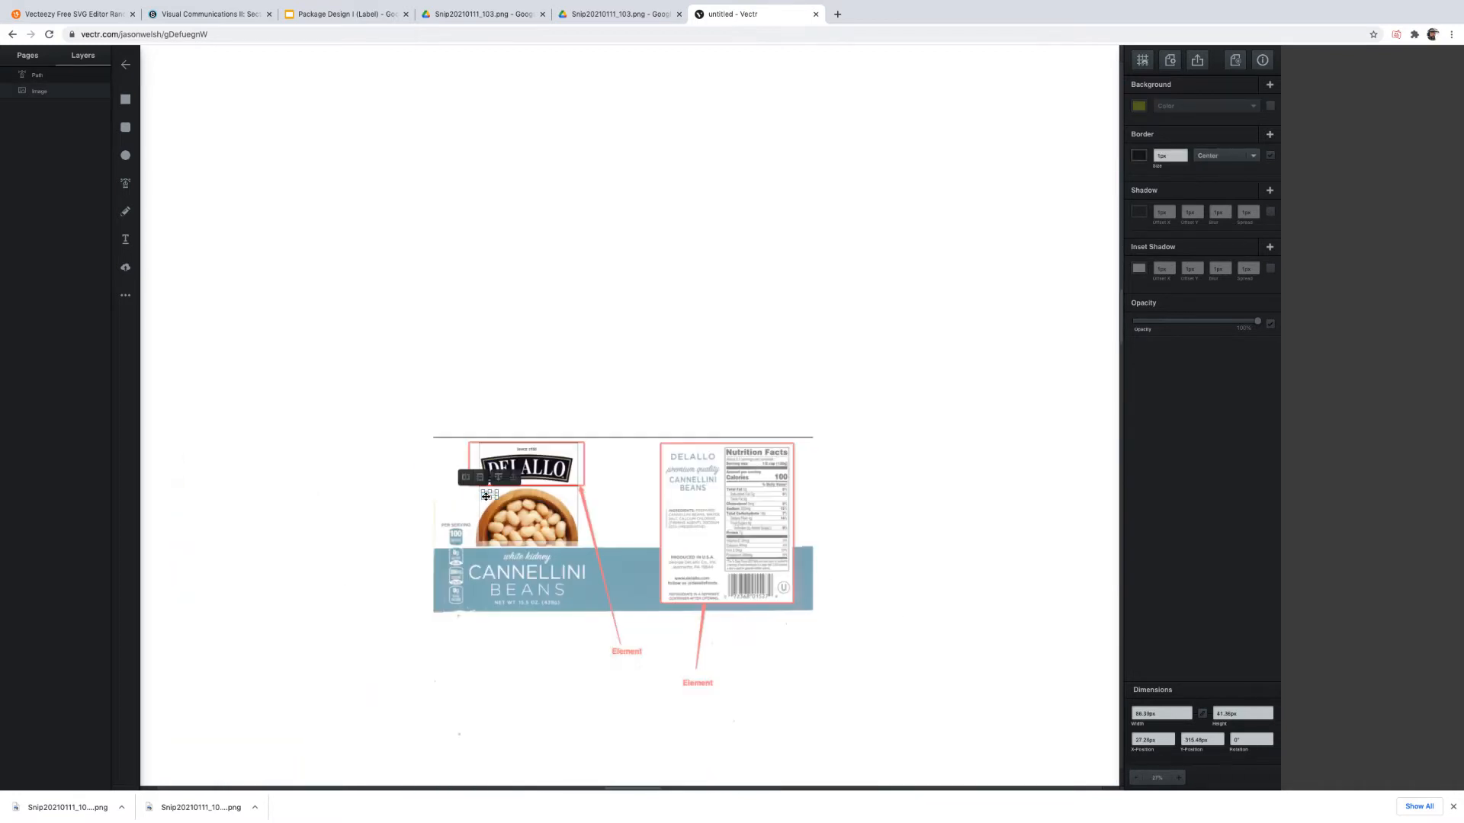
pyautogui.scroll(10, 484, 497)
pyautogui.scroll(-2, 509, 449)
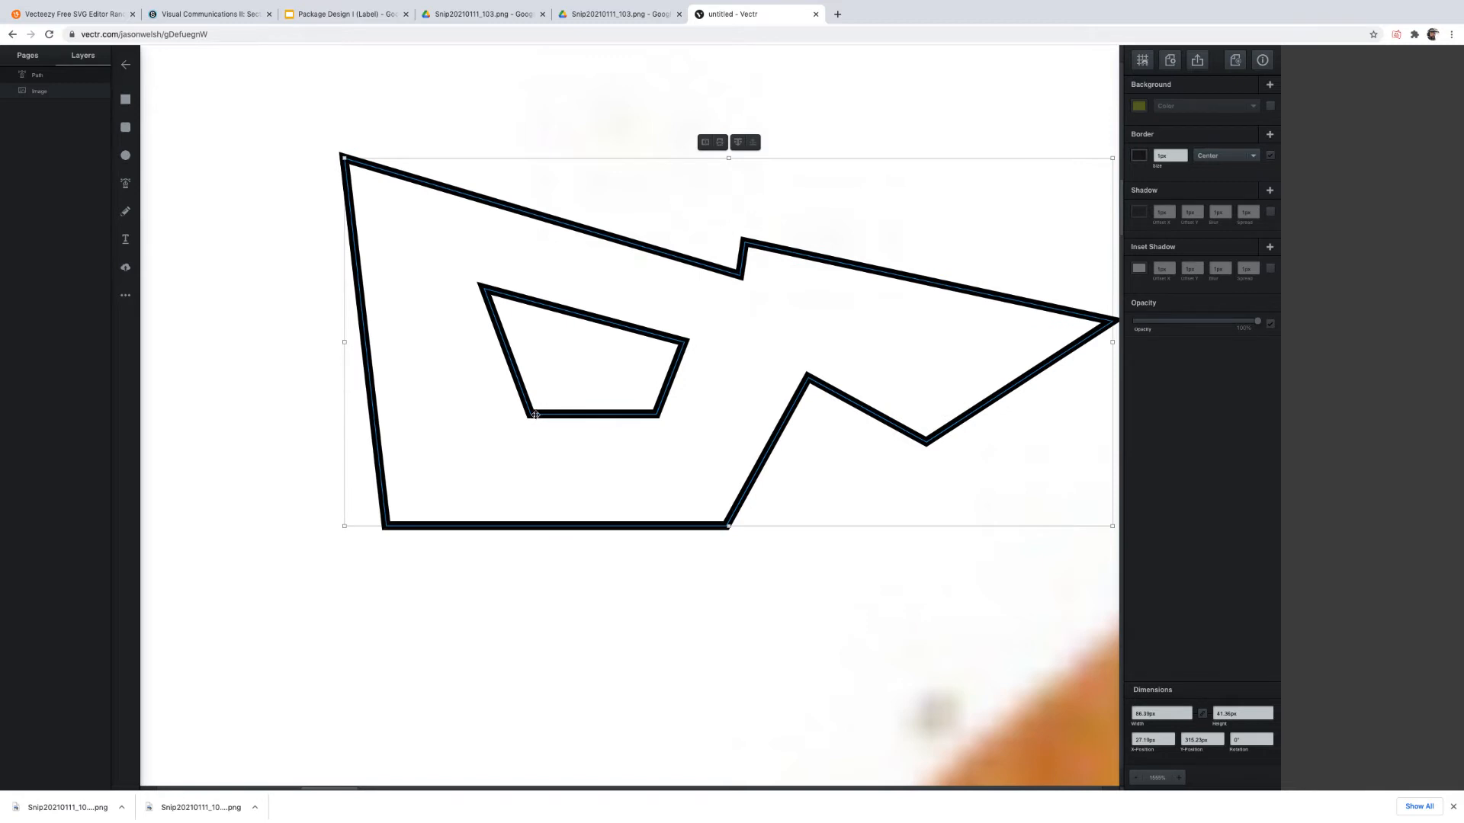
pyautogui.moveTo(539, 413); pyautogui.dragTo(508, 453)
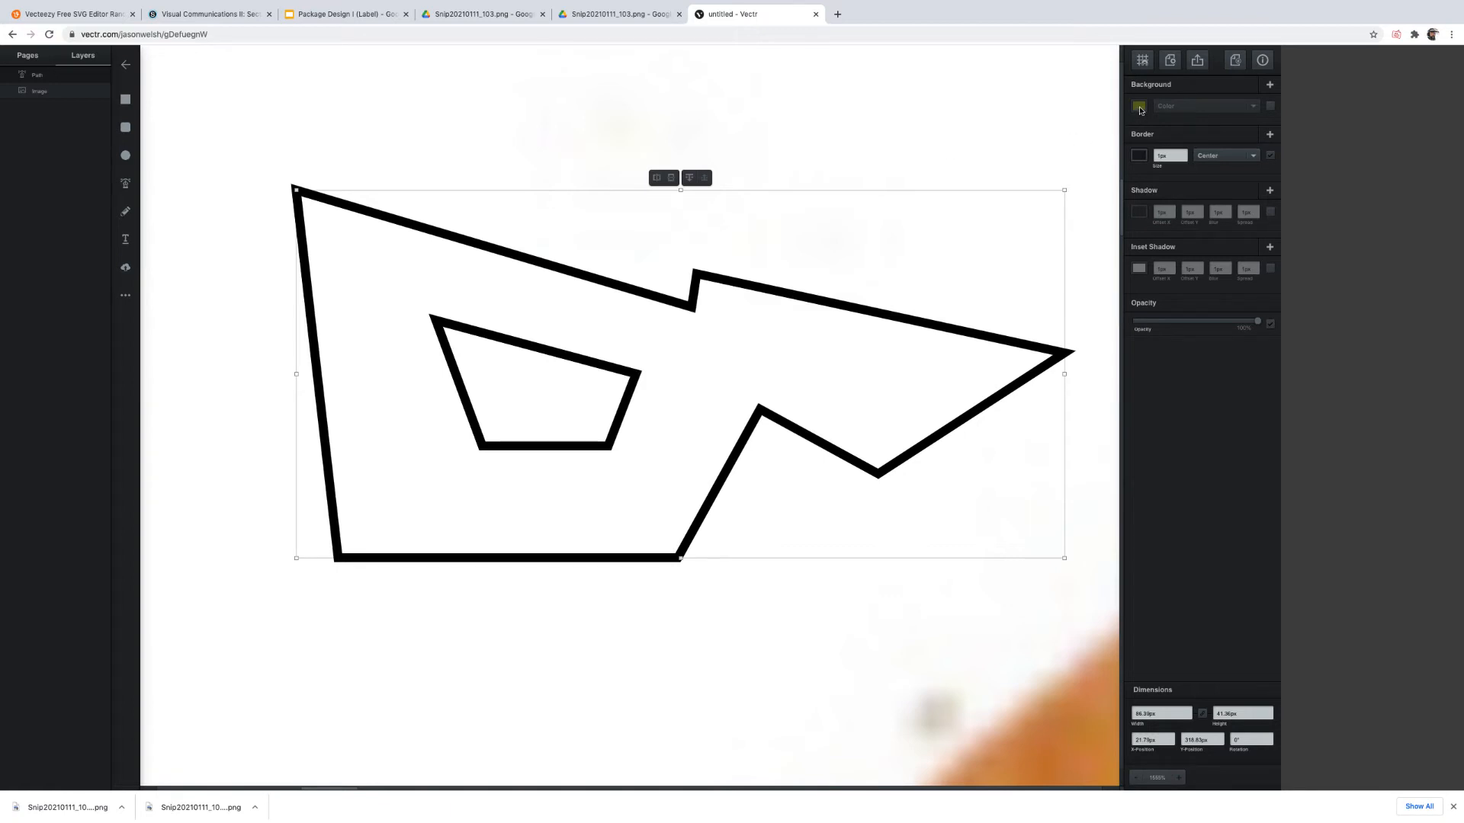
pyautogui.click(1139, 107)
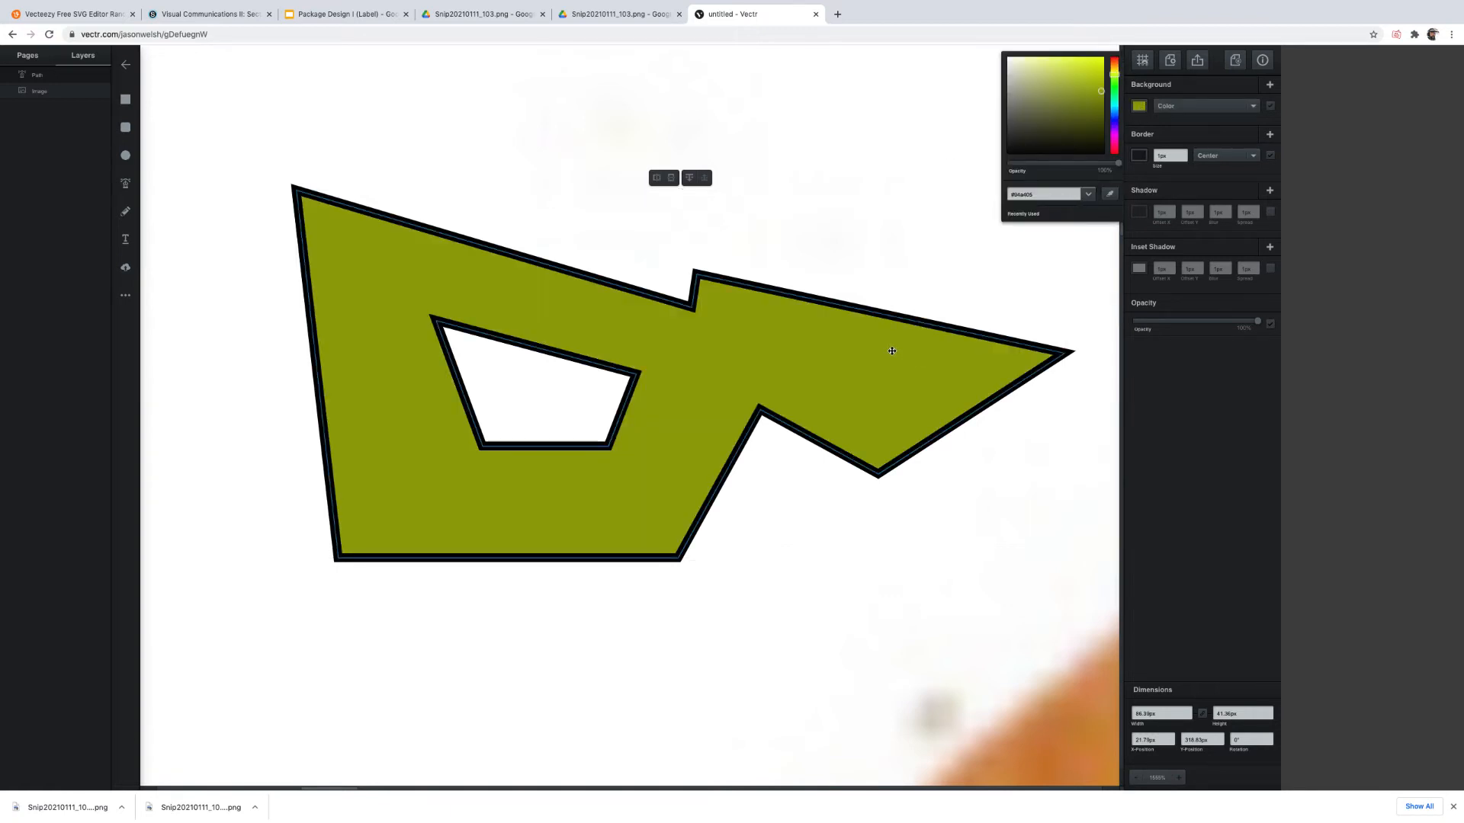
pyautogui.scroll(2, 889, 349)
pyautogui.scroll(-10, 883, 347)
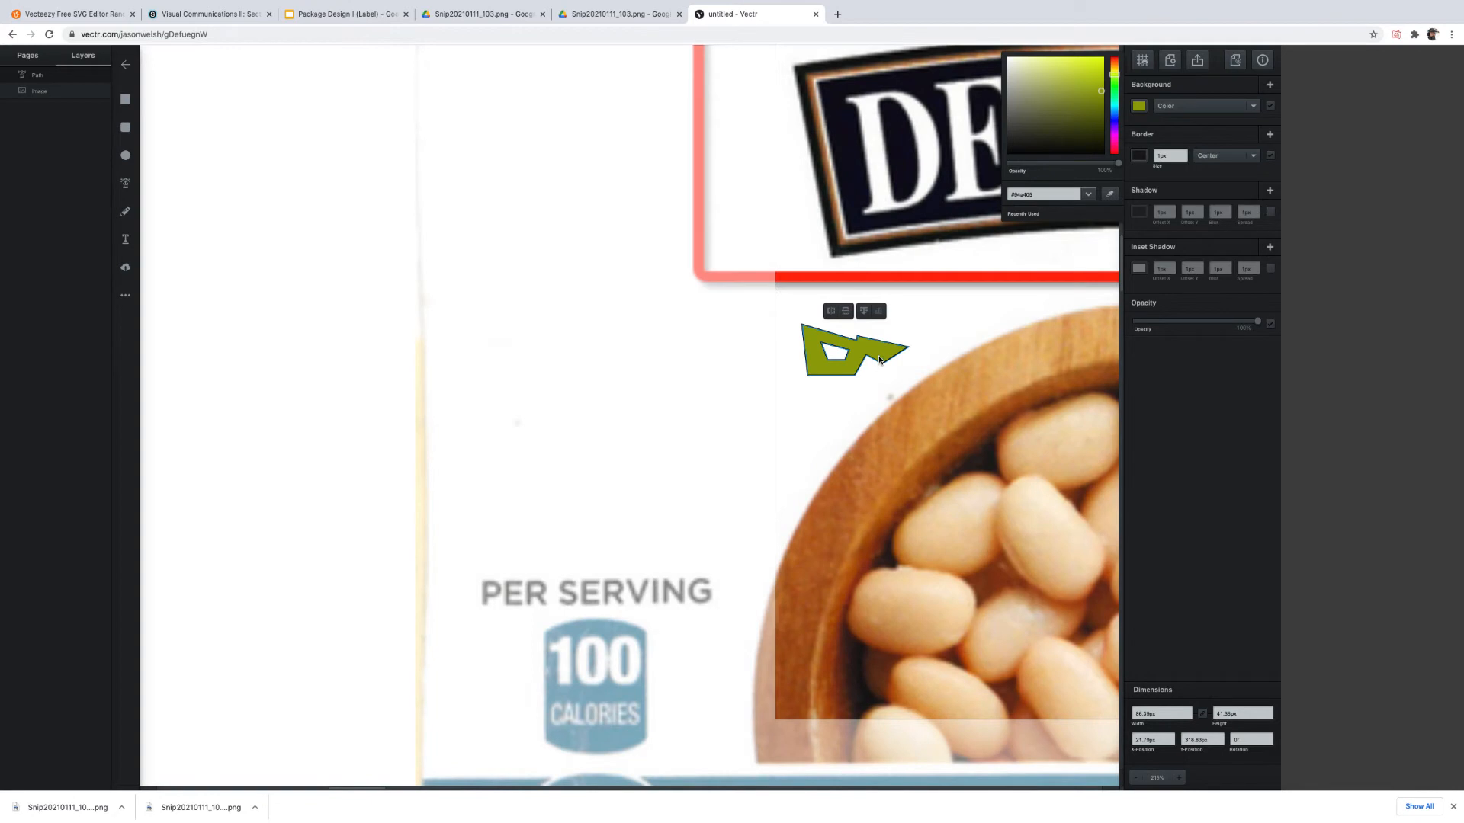
# Delete the olive green practice shape below the DELALLO logo.
pyautogui.click(880, 360)
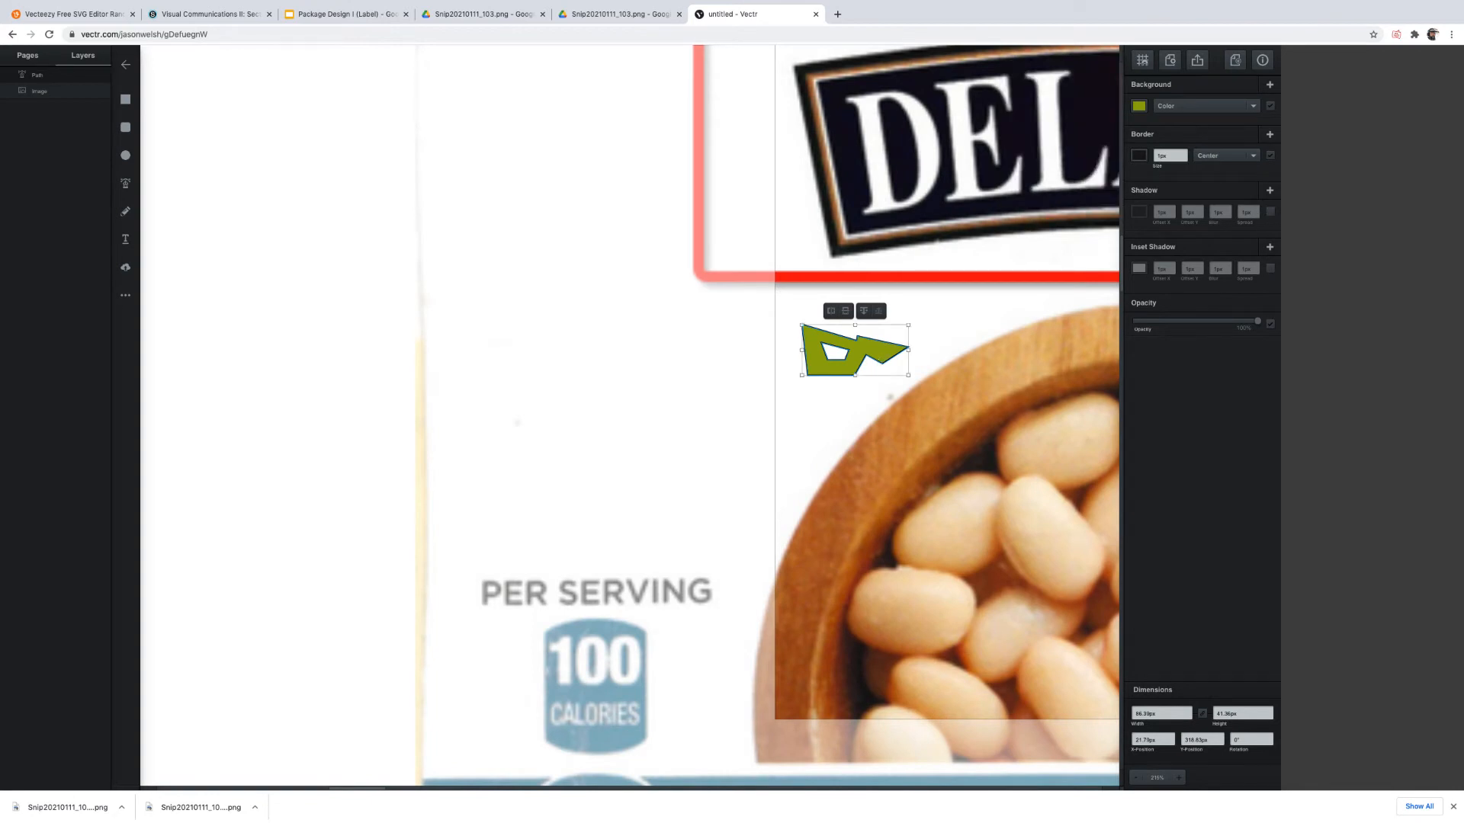
pyautogui.press('BackSpace')
# Trace the outer outline of the logo's letter D as a closed path about 78 by 101 px with the Pen tool.
pyautogui.moveTo(784, 177); pyautogui.dragTo(605, 495)
pyautogui.scroll(-1, 790, 444)
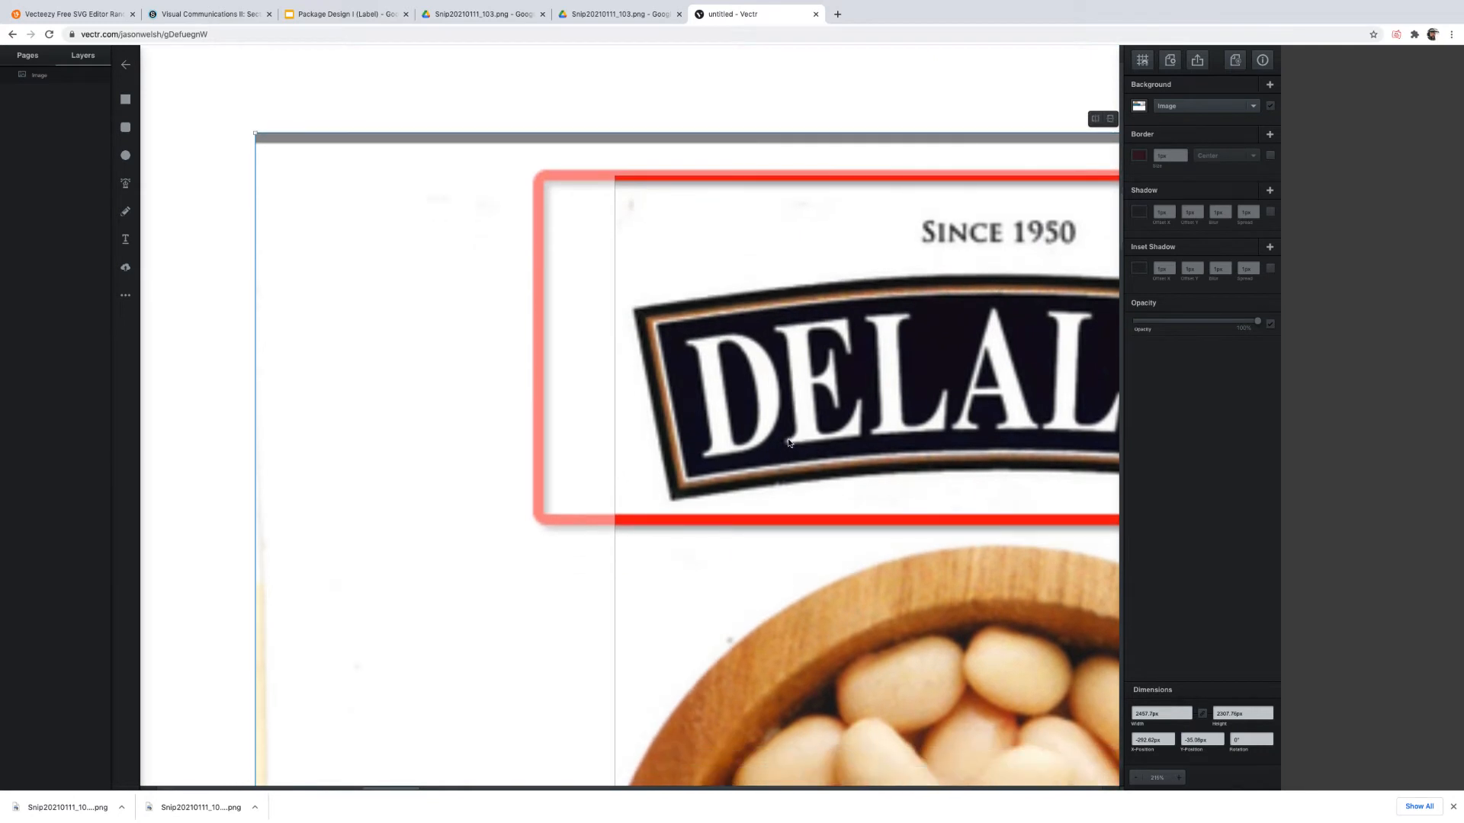
pyautogui.scroll(10, 789, 442)
pyautogui.scroll(-5, 785, 433)
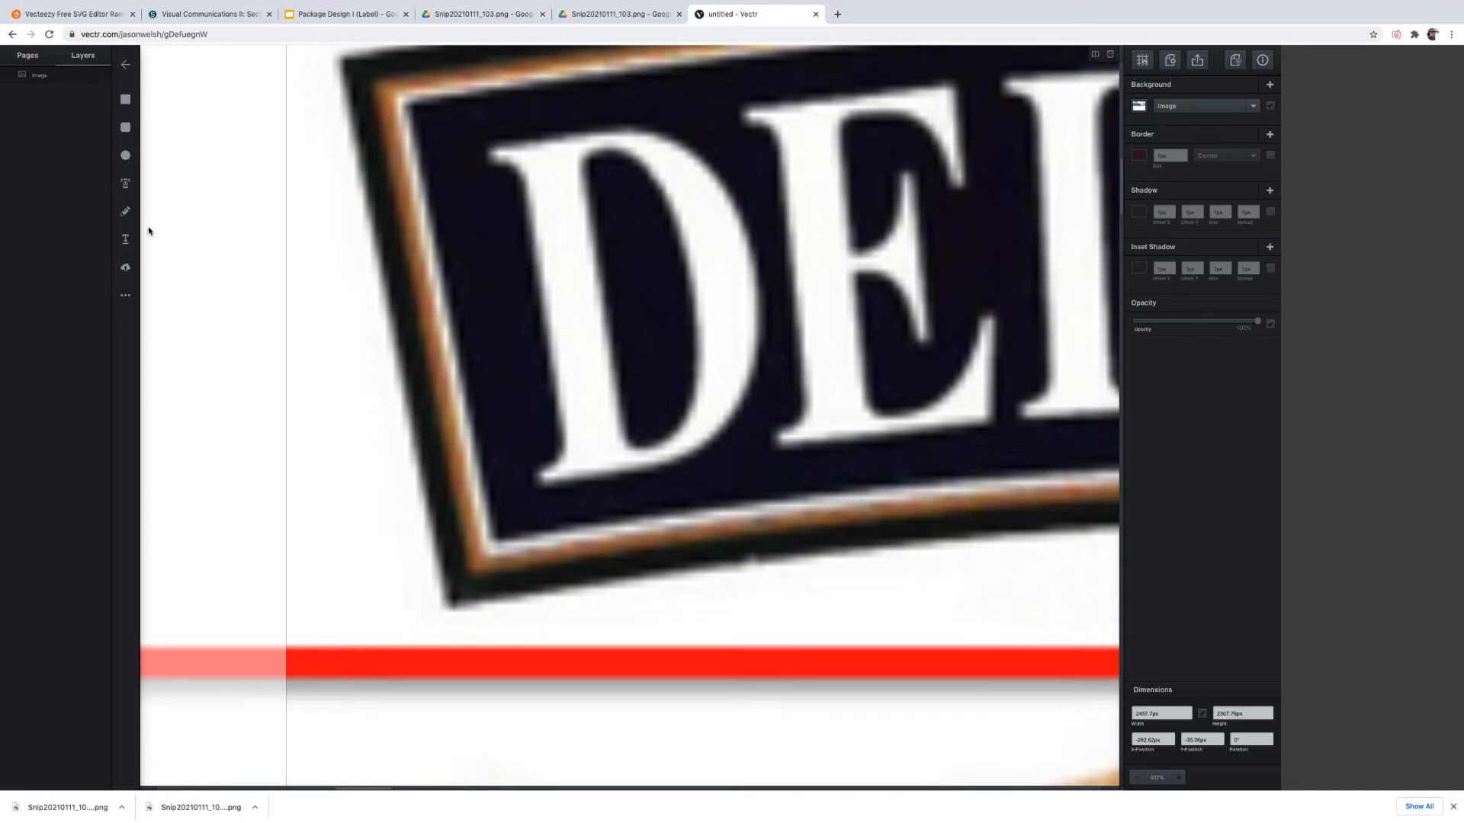
pyautogui.click(127, 212)
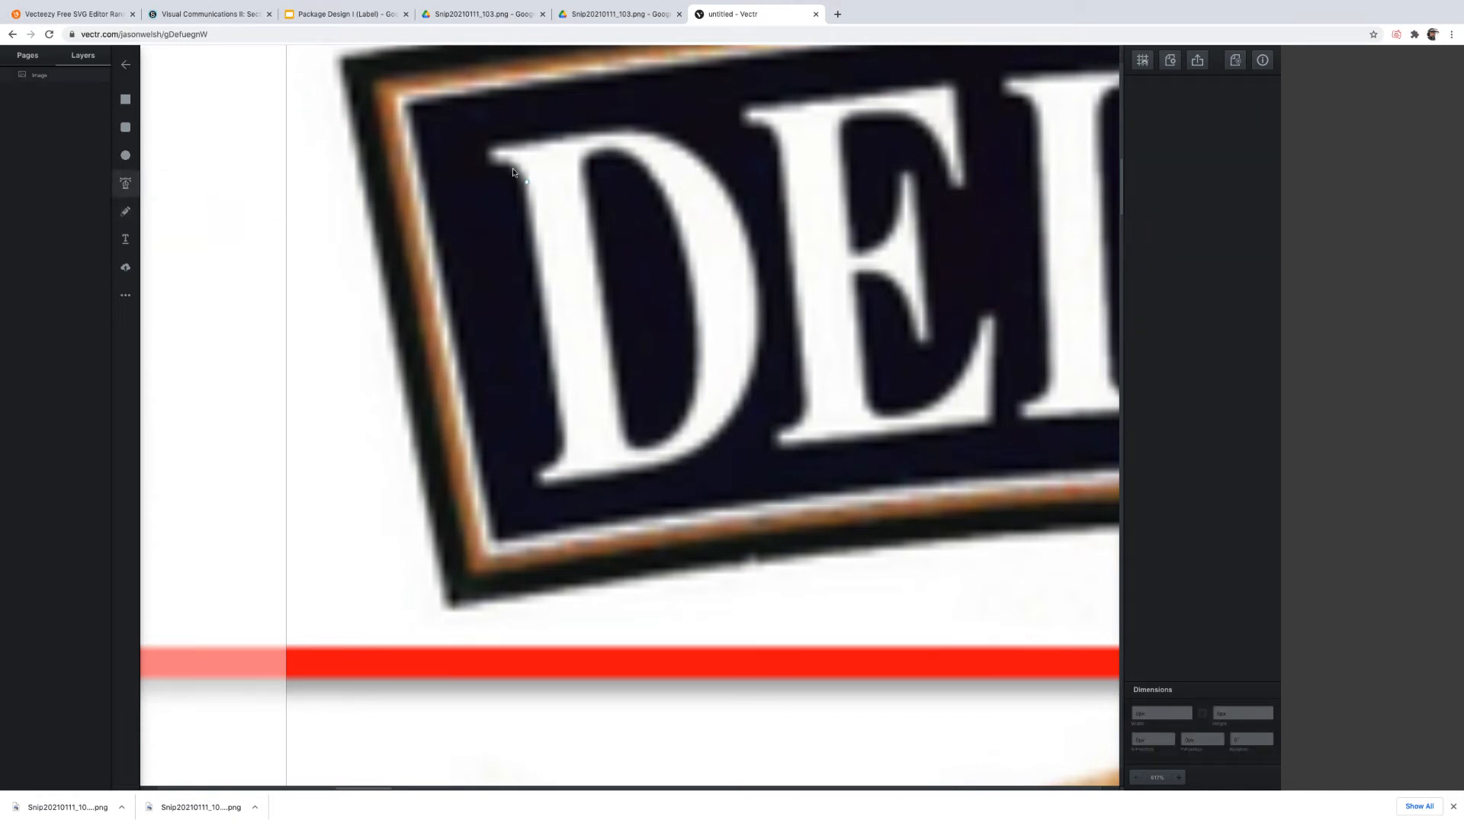
pyautogui.click(490, 148)
pyautogui.moveTo(630, 130); pyautogui.dragTo(648, 138)
pyautogui.moveTo(710, 178); pyautogui.dragTo(740, 222)
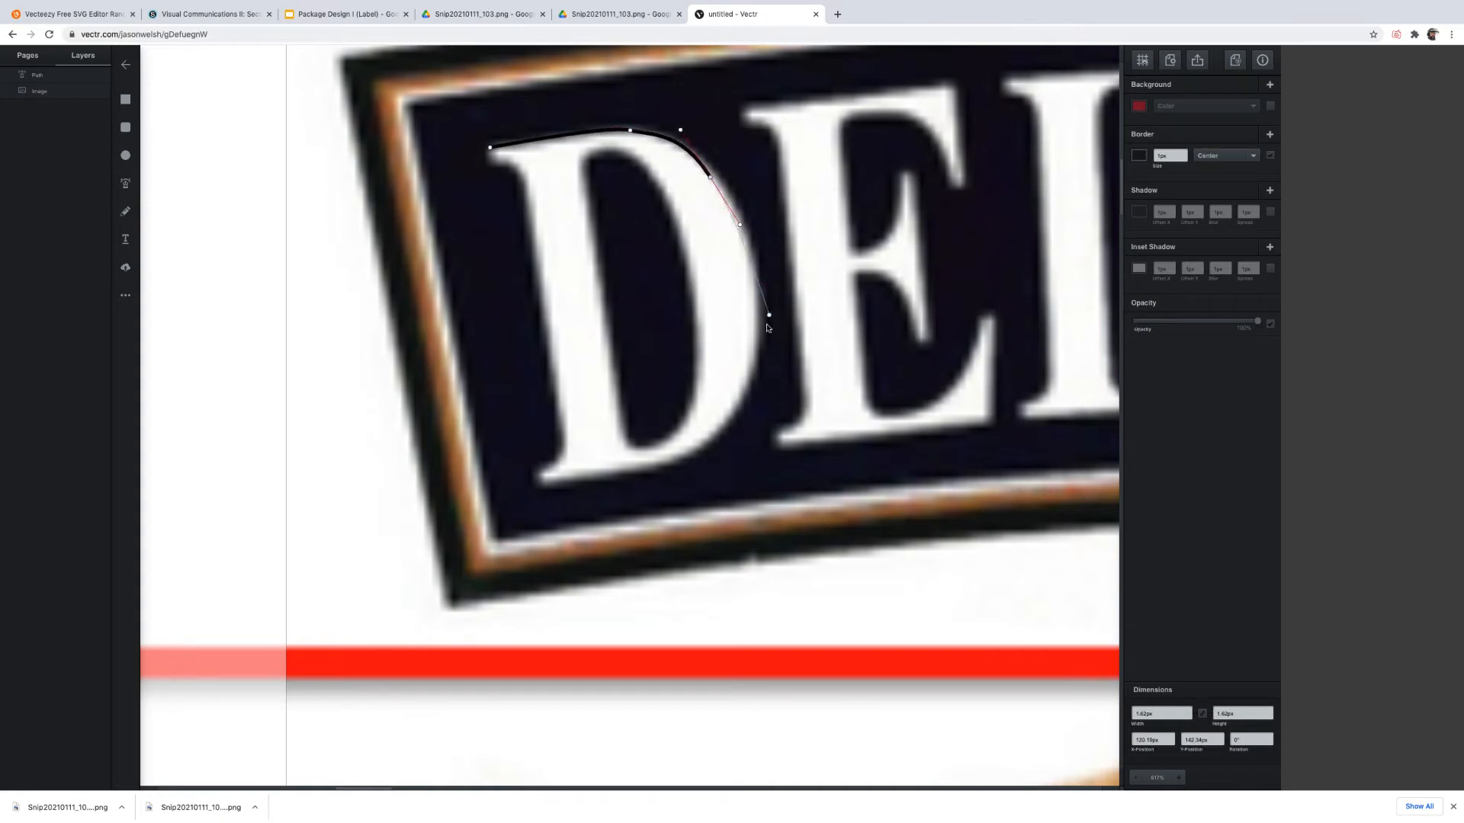
pyautogui.moveTo(760, 357); pyautogui.dragTo(742, 443)
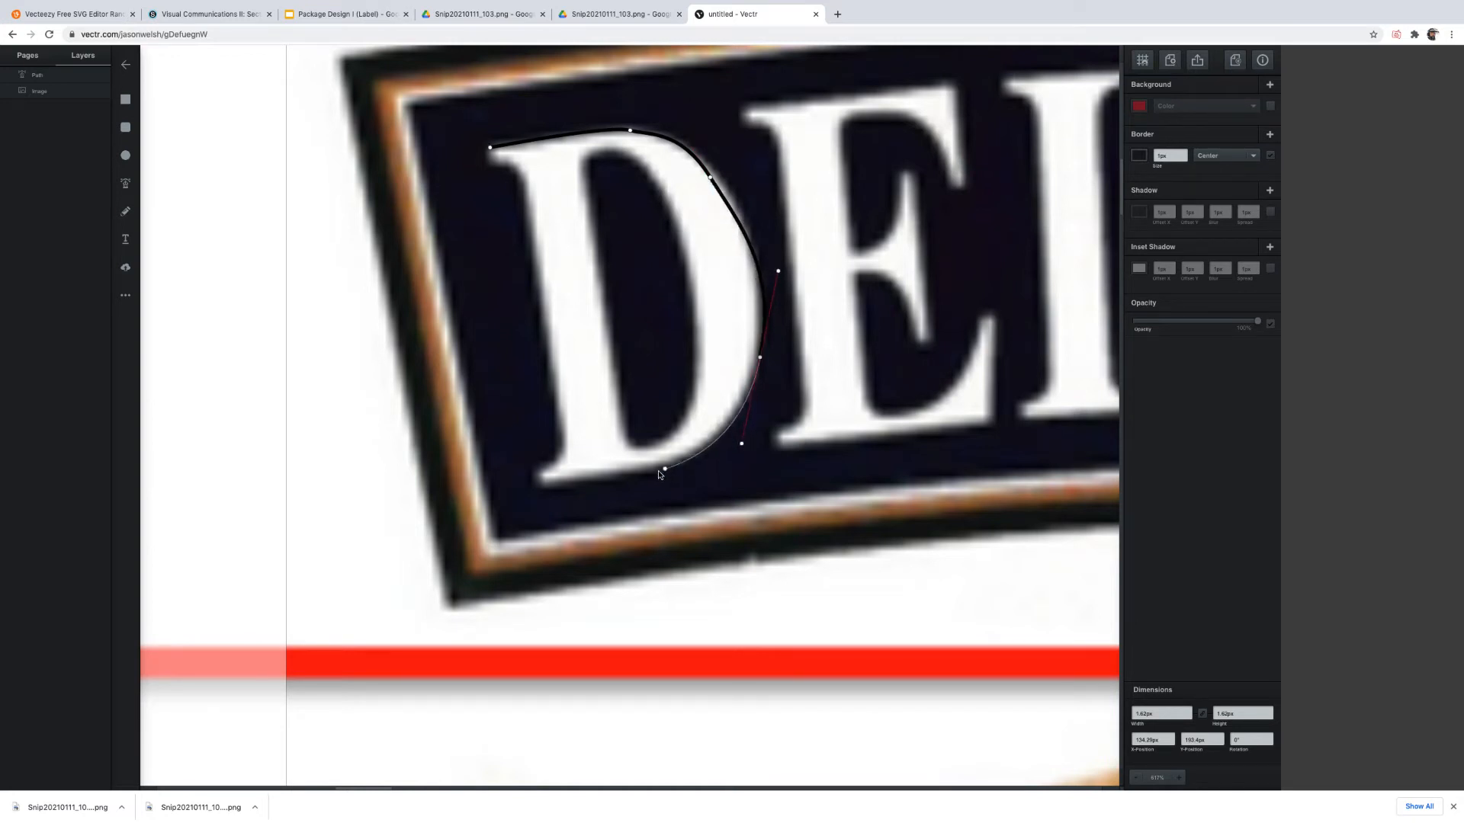
pyautogui.click(652, 470)
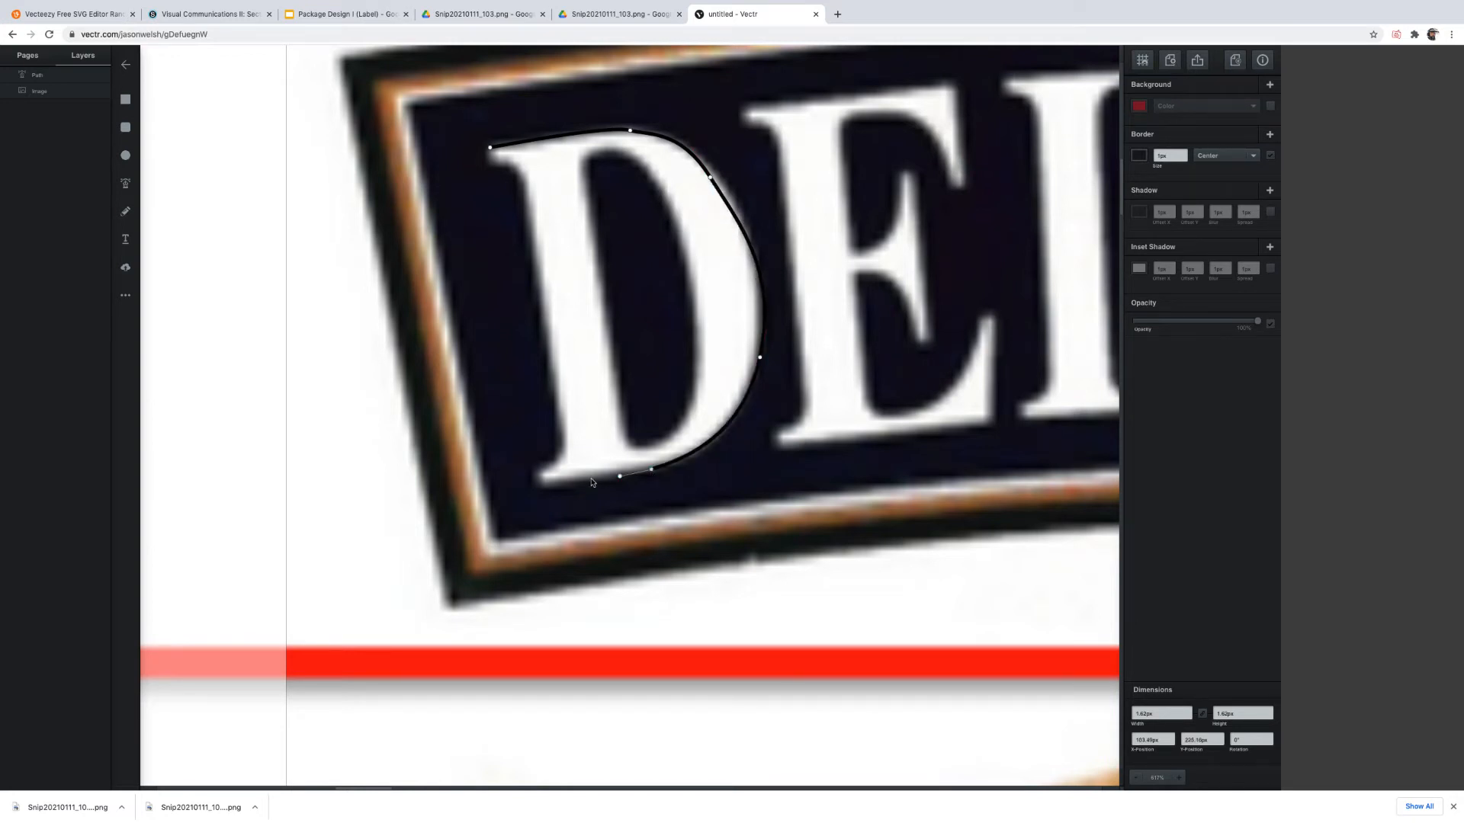
pyautogui.click(542, 488)
pyautogui.moveTo(537, 474); pyautogui.dragTo(563, 461)
pyautogui.click(521, 174)
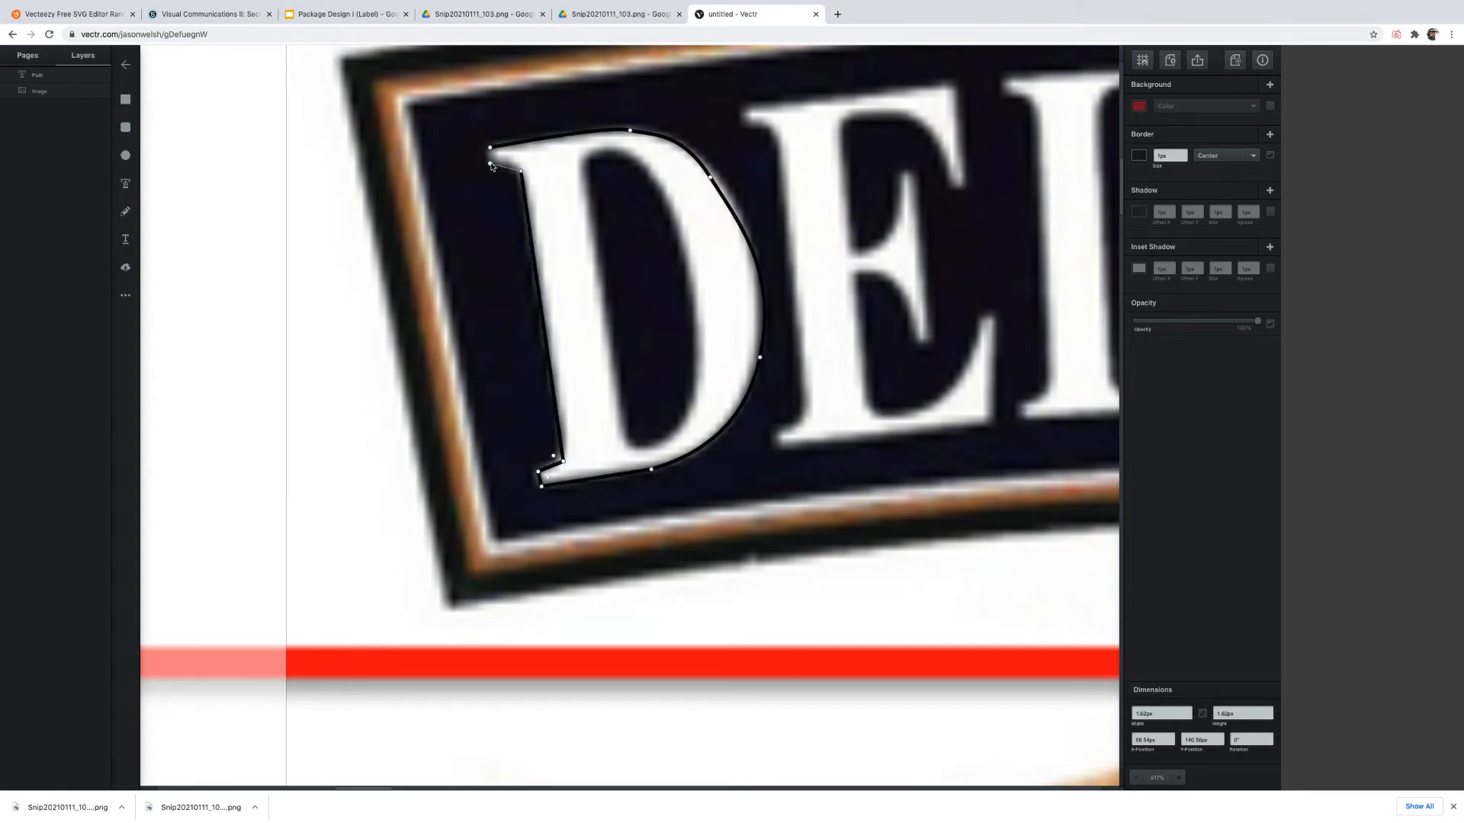
pyautogui.click(490, 148)
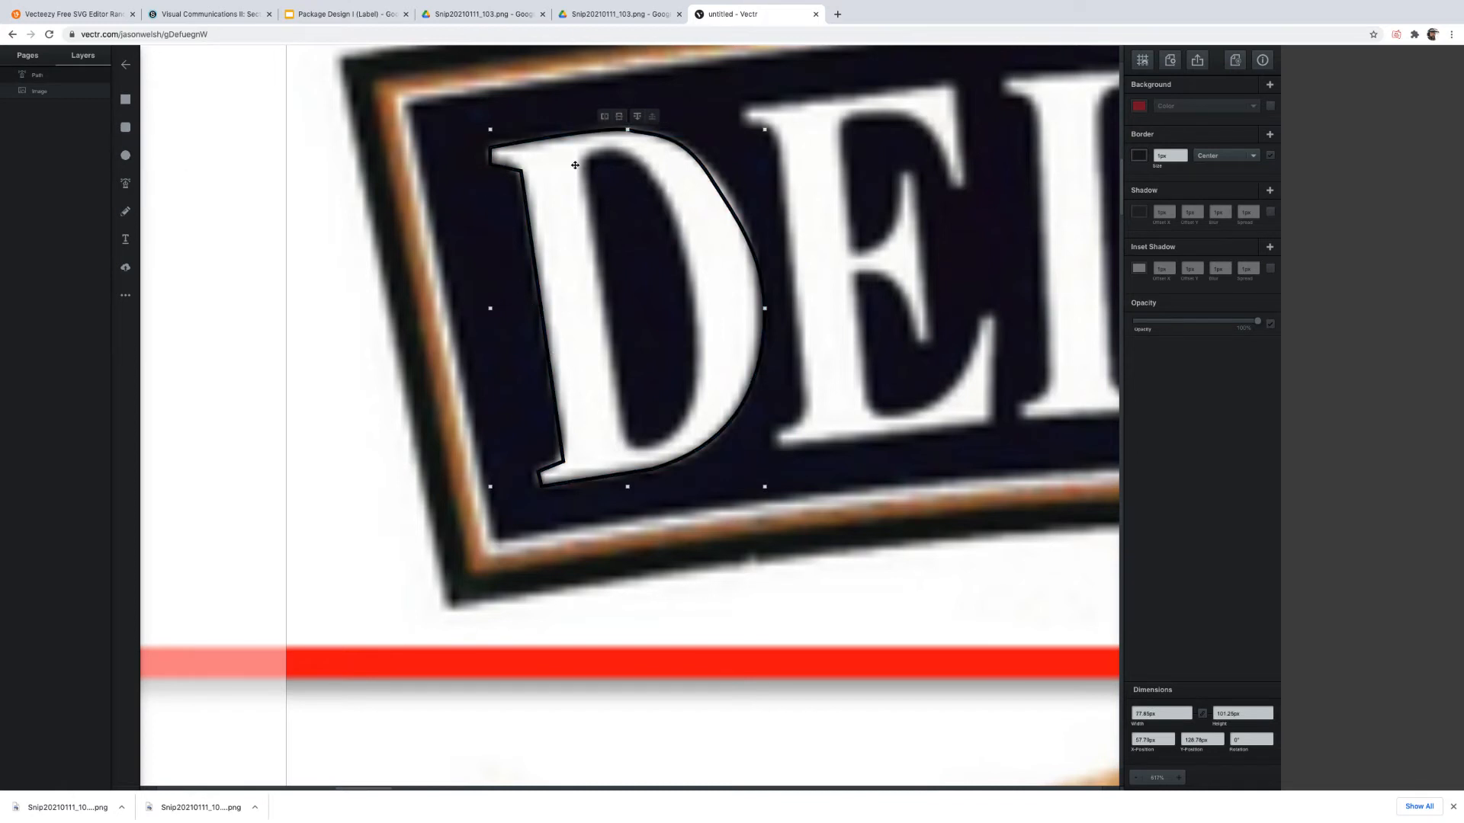
# Adjust the nodes along the top and right-hand curve of the D's outer path to follow the letter more closely.
pyautogui.moveTo(724, 197); pyautogui.dragTo(724, 196)
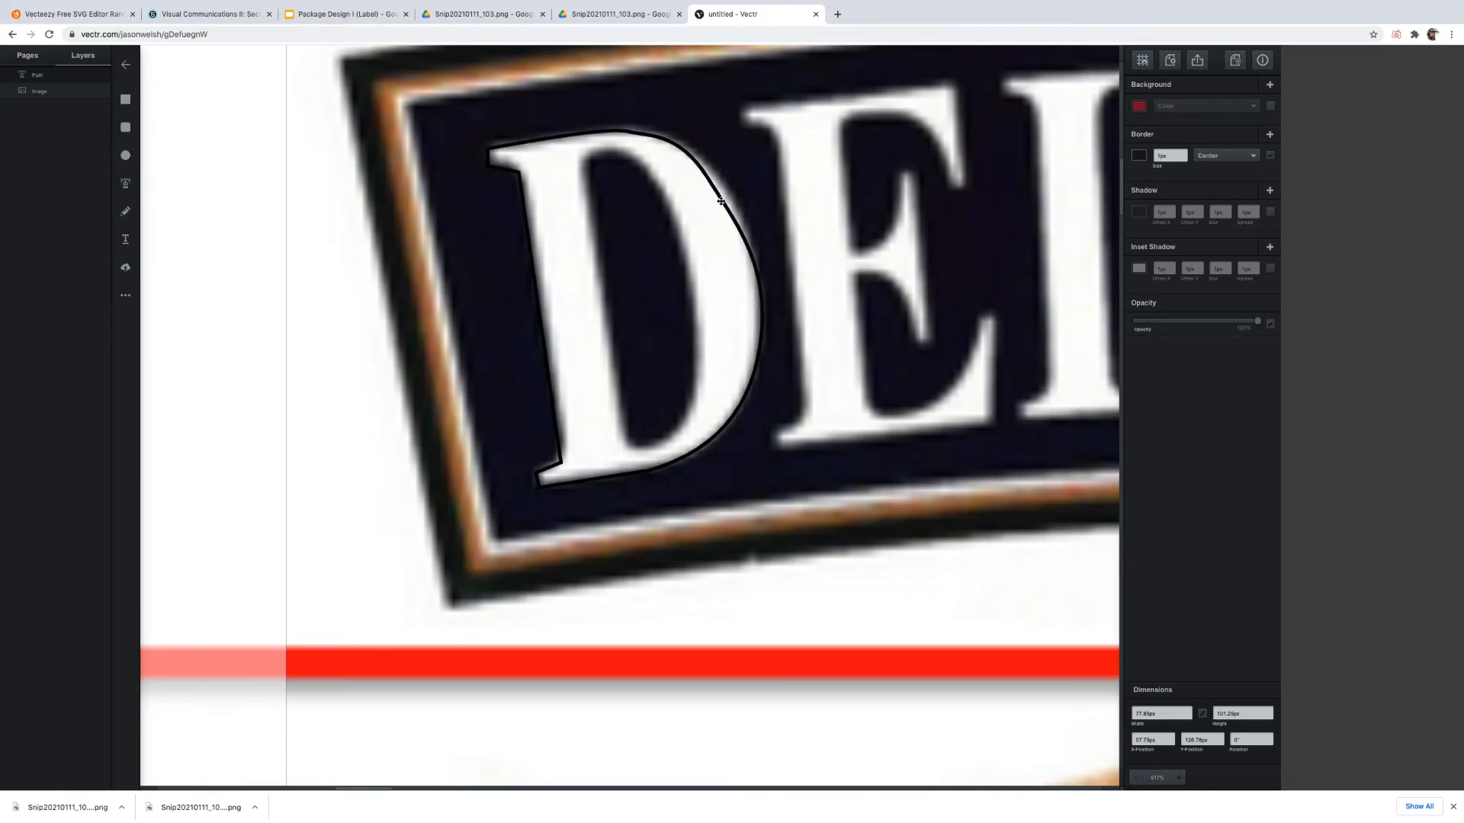
pyautogui.click(724, 196)
pyautogui.doubleClick(721, 200)
pyautogui.moveTo(709, 179); pyautogui.dragTo(721, 180)
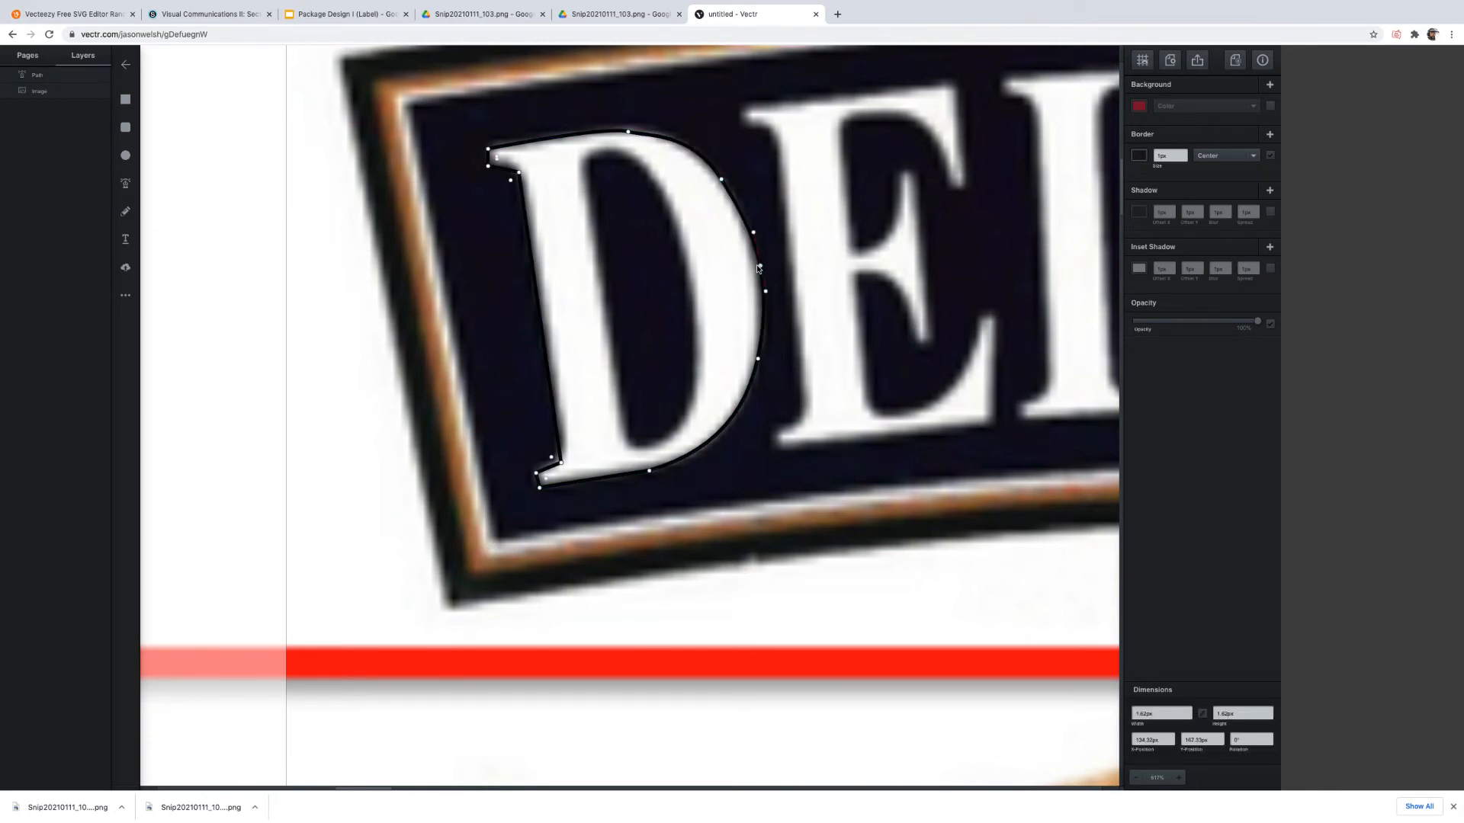
pyautogui.moveTo(759, 267); pyautogui.dragTo(756, 264)
pyautogui.moveTo(757, 360); pyautogui.dragTo(755, 368)
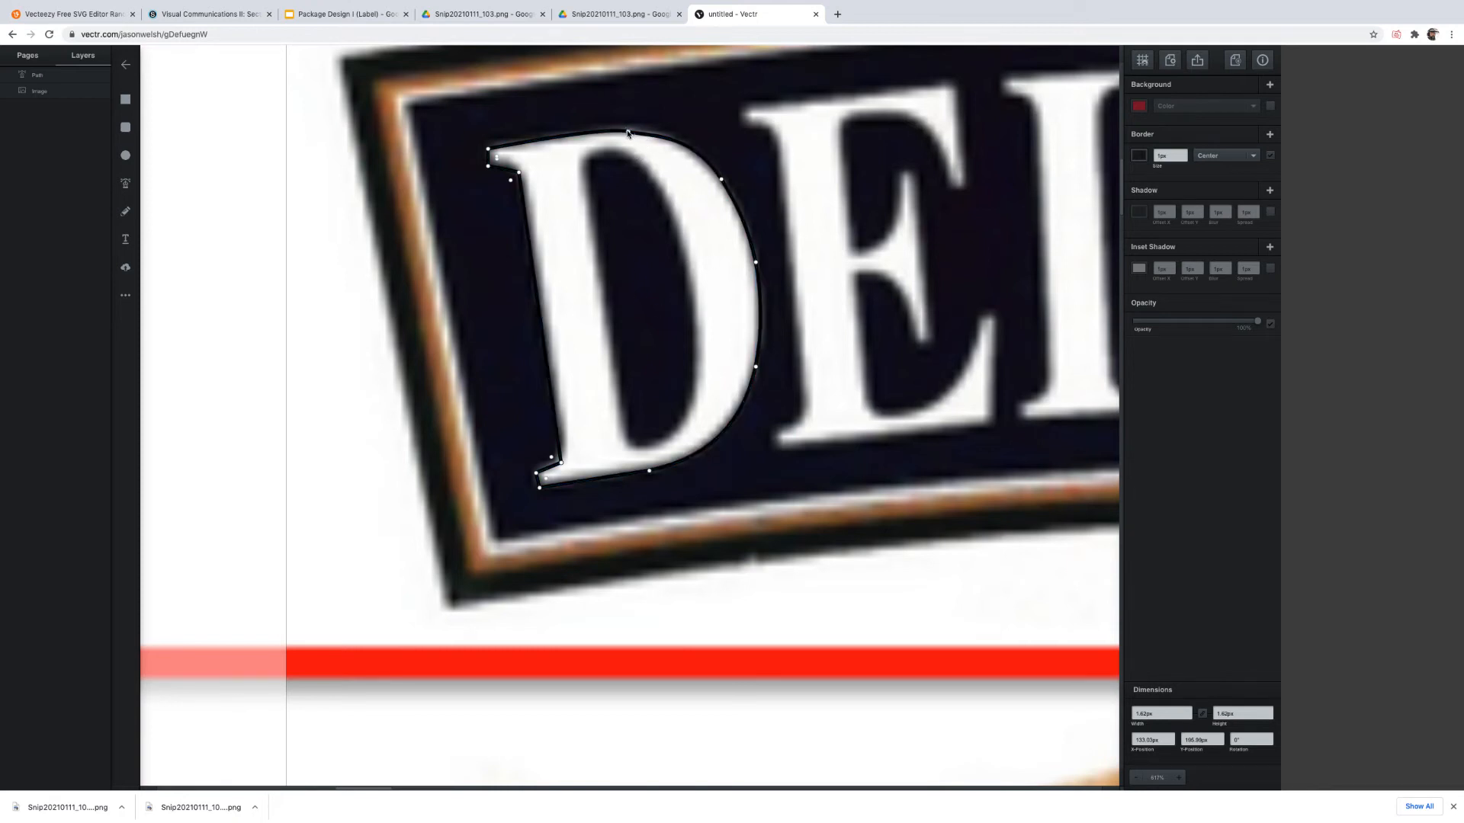
pyautogui.moveTo(629, 131); pyautogui.dragTo(628, 129)
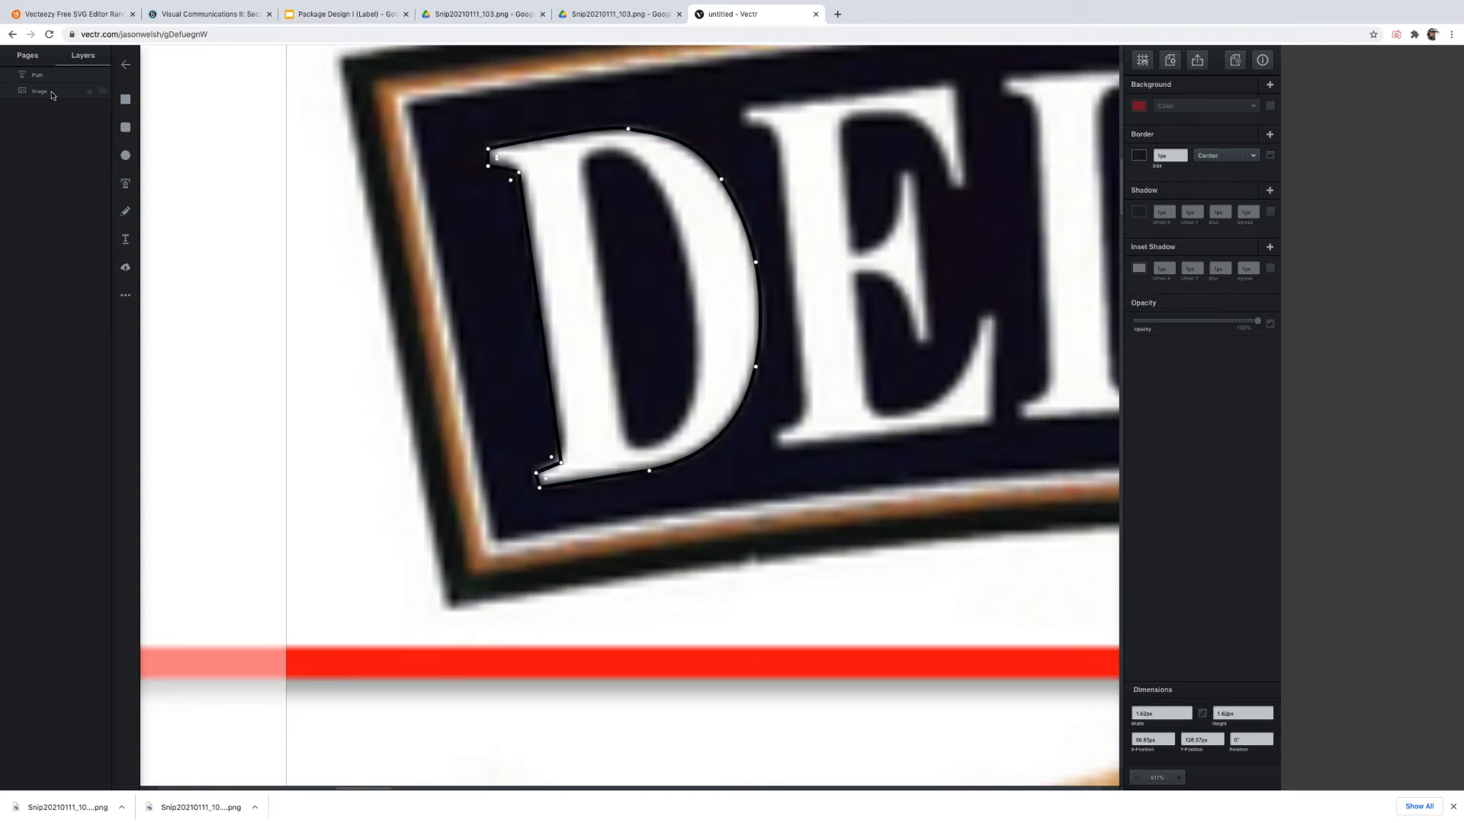
# Trace the inner opening of the D as a closed curved path about 33 by 83 px with the Pen tool.
pyautogui.click(126, 183)
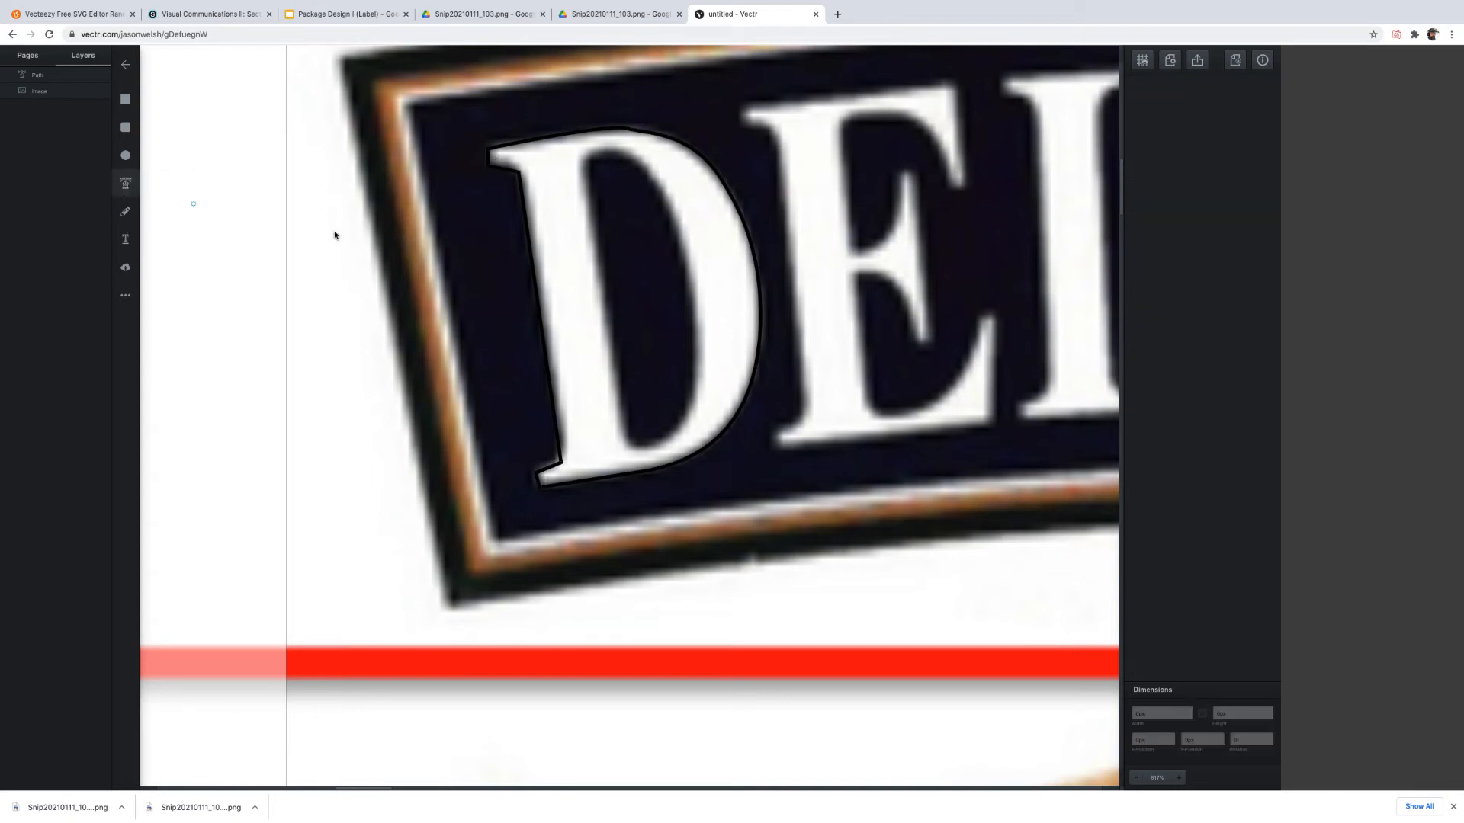
pyautogui.click(581, 163)
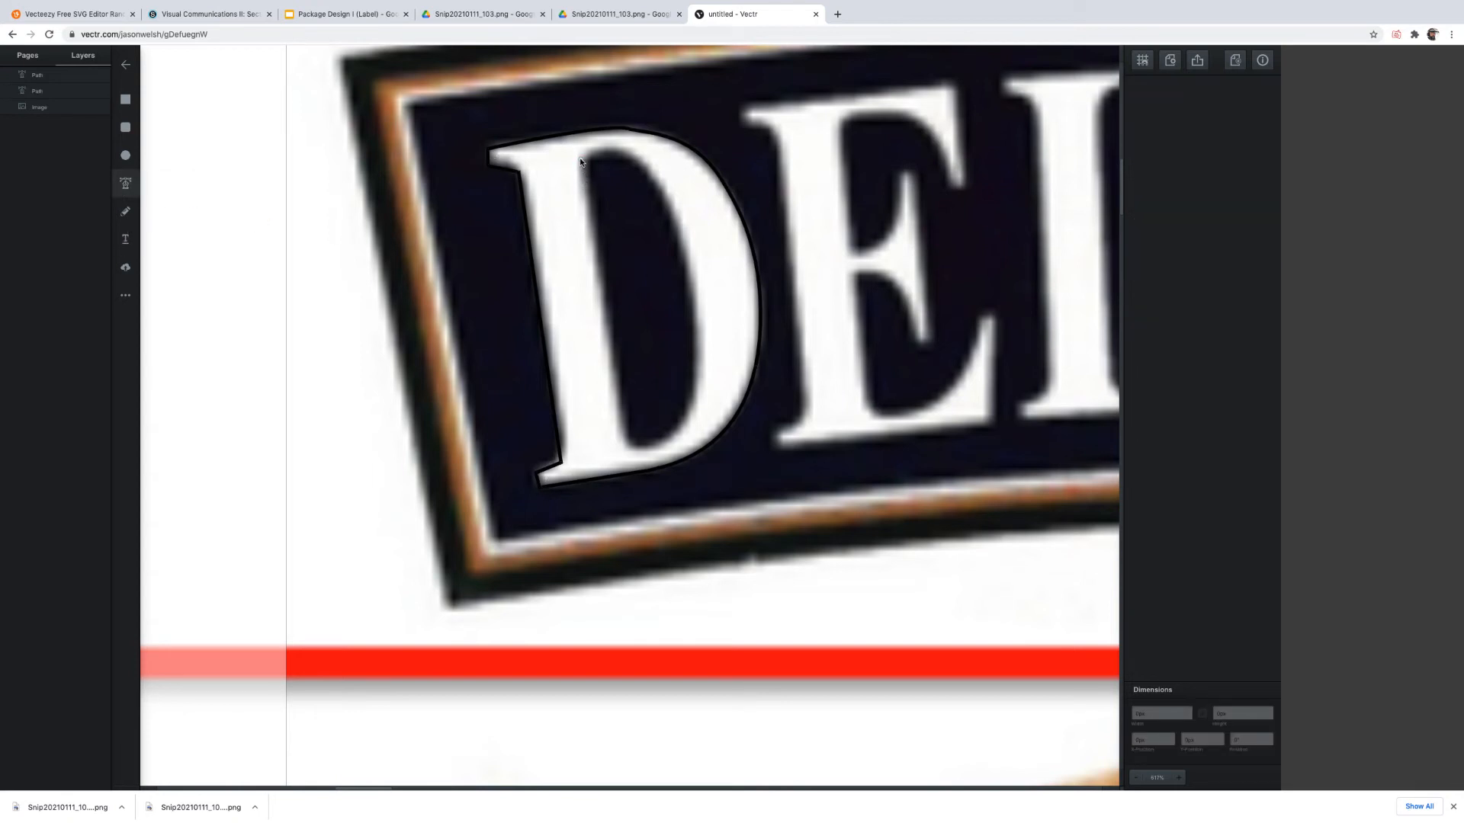
pyautogui.click(627, 443)
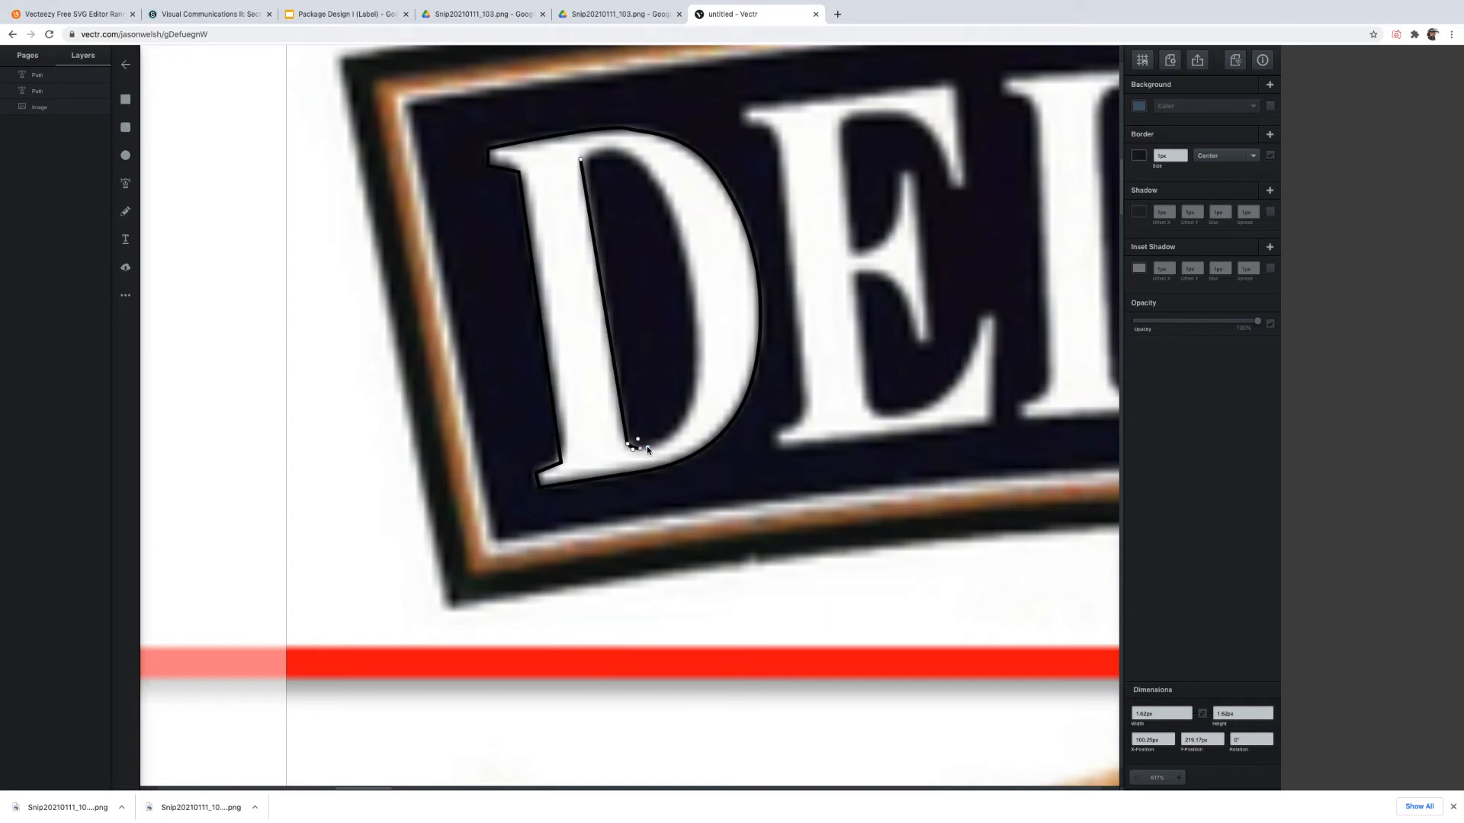
pyautogui.moveTo(687, 415); pyautogui.dragTo(697, 393)
pyautogui.moveTo(697, 294); pyautogui.dragTo(584, 159)
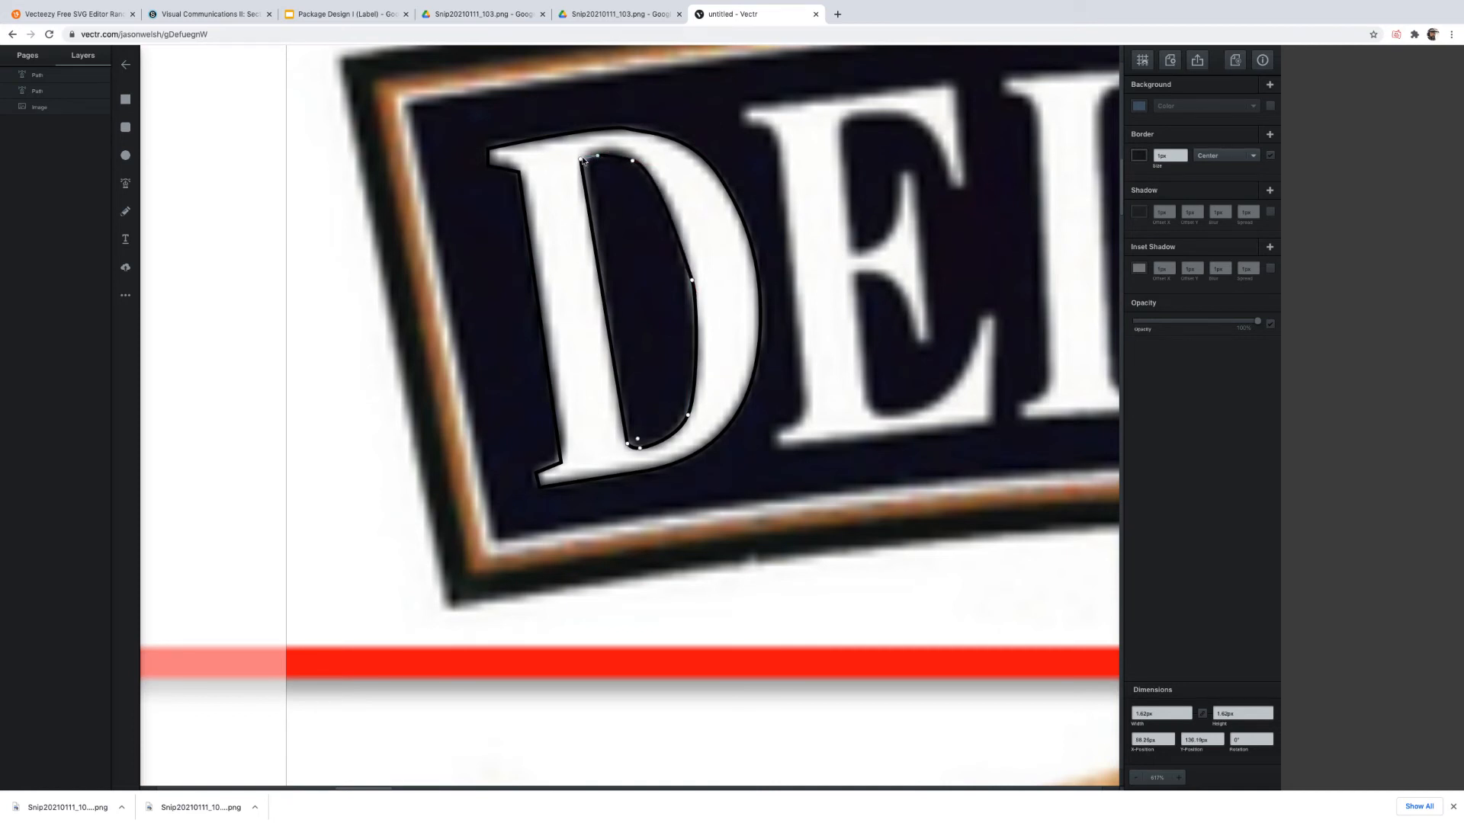
pyautogui.click(580, 160)
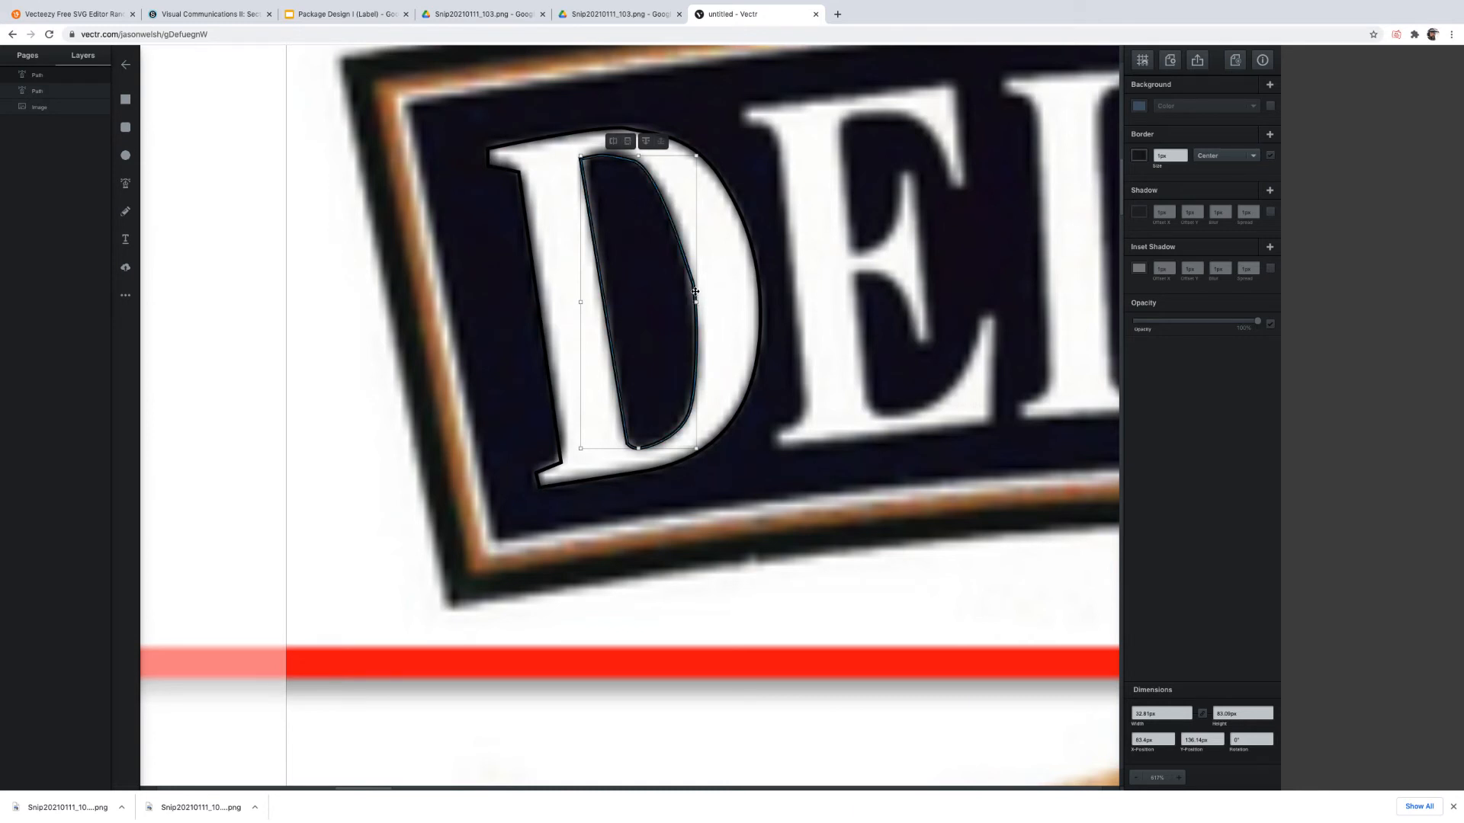
# Refine the inner path of the D by repositioning its right-side node and reshaping the nodes along its upper curve.
pyautogui.doubleClick(693, 290)
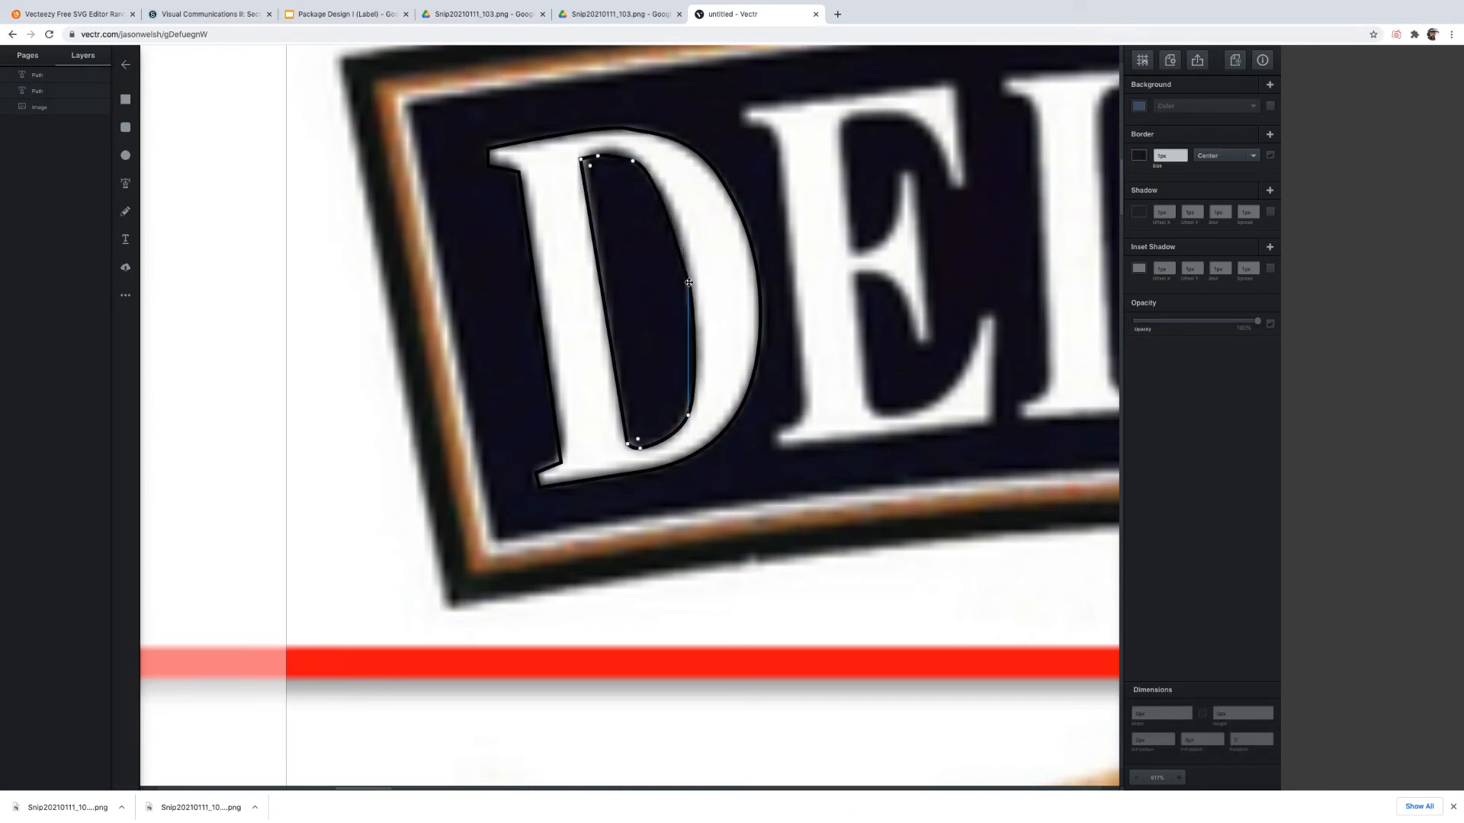
pyautogui.click(689, 281)
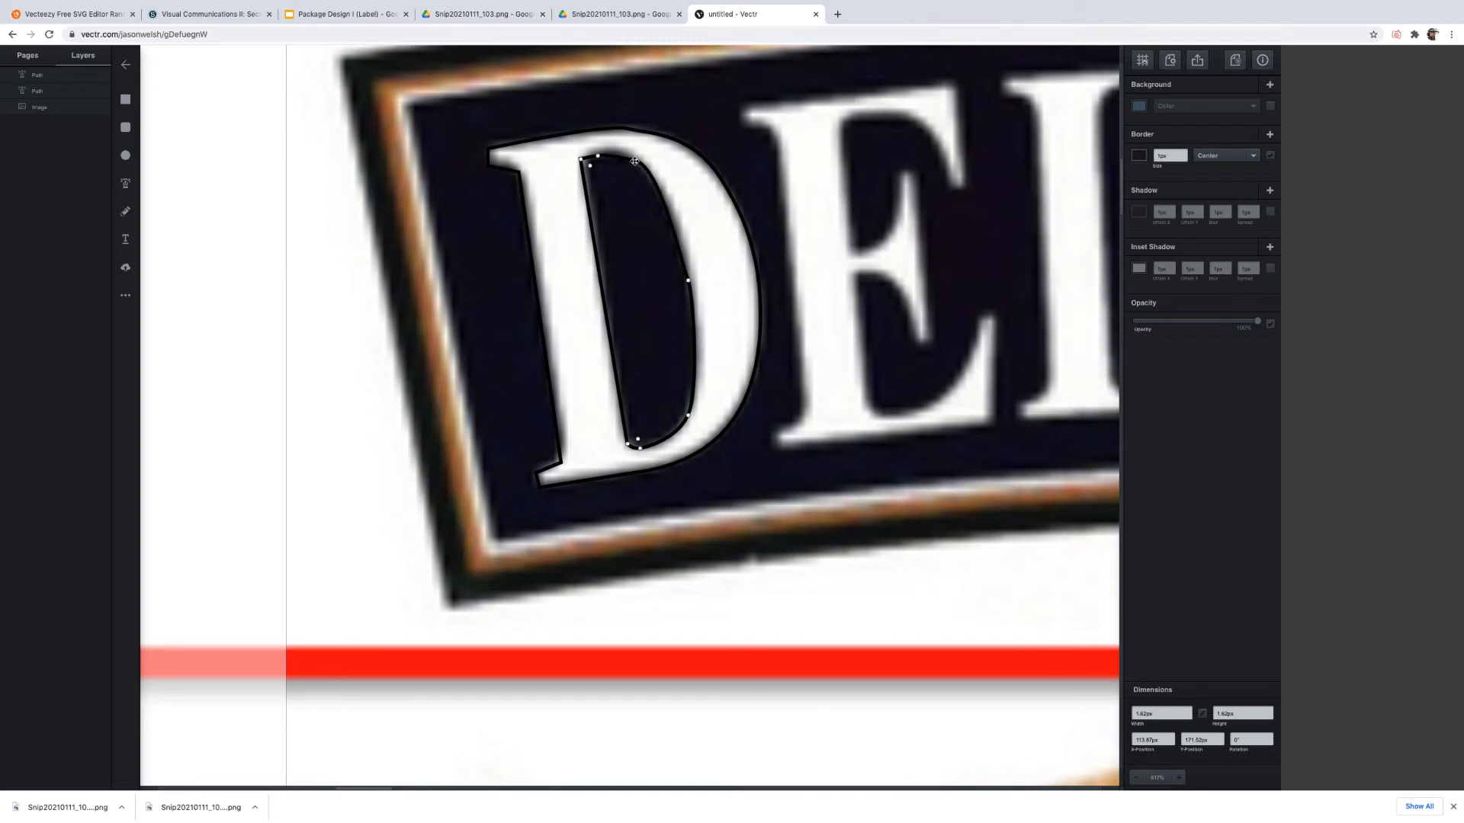
pyautogui.click(591, 161)
pyautogui.click(613, 160)
pyautogui.moveTo(618, 159); pyautogui.dragTo(619, 155)
pyautogui.click(635, 164)
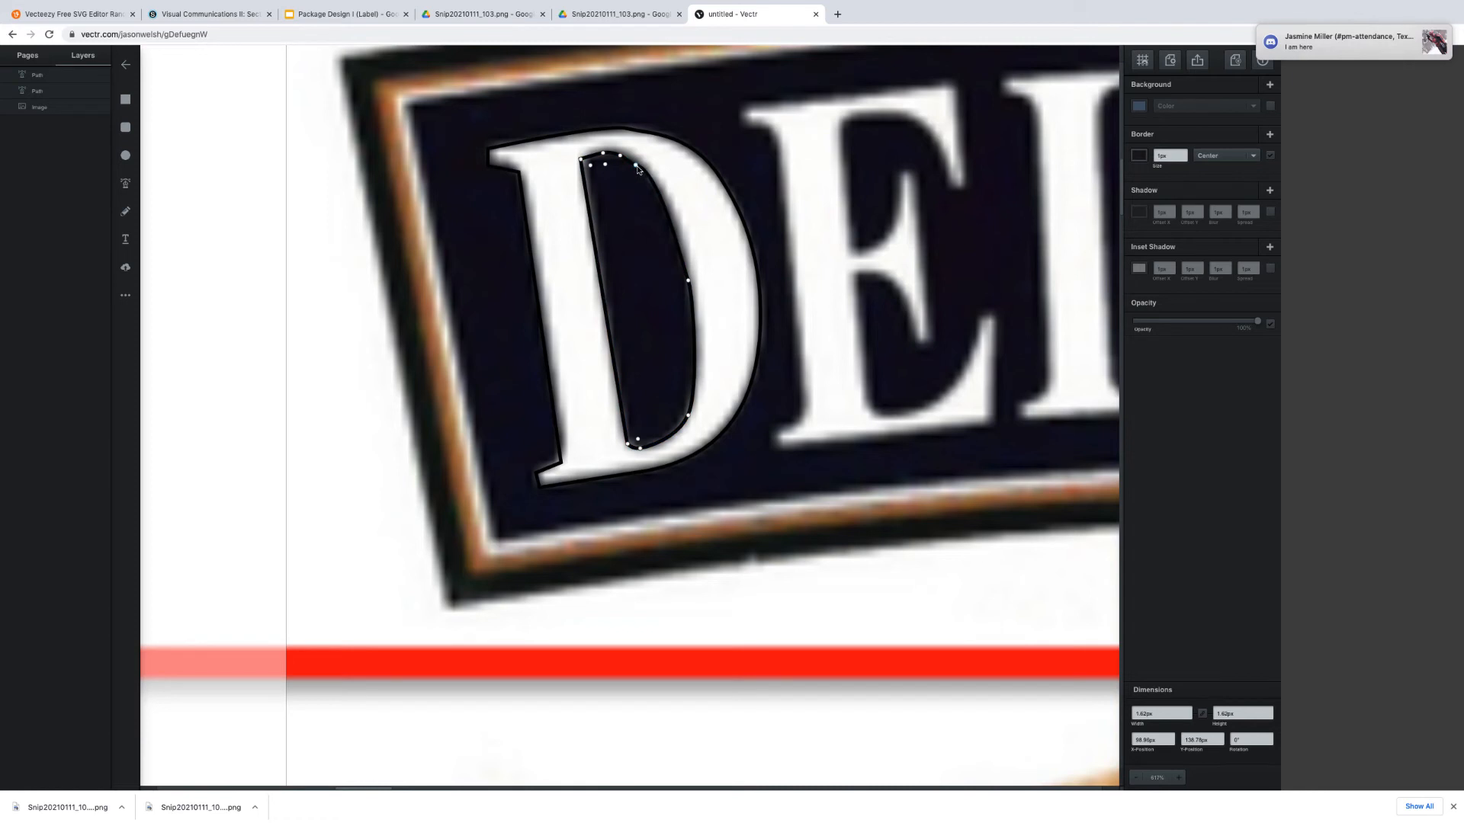
pyautogui.rightClick(635, 168)
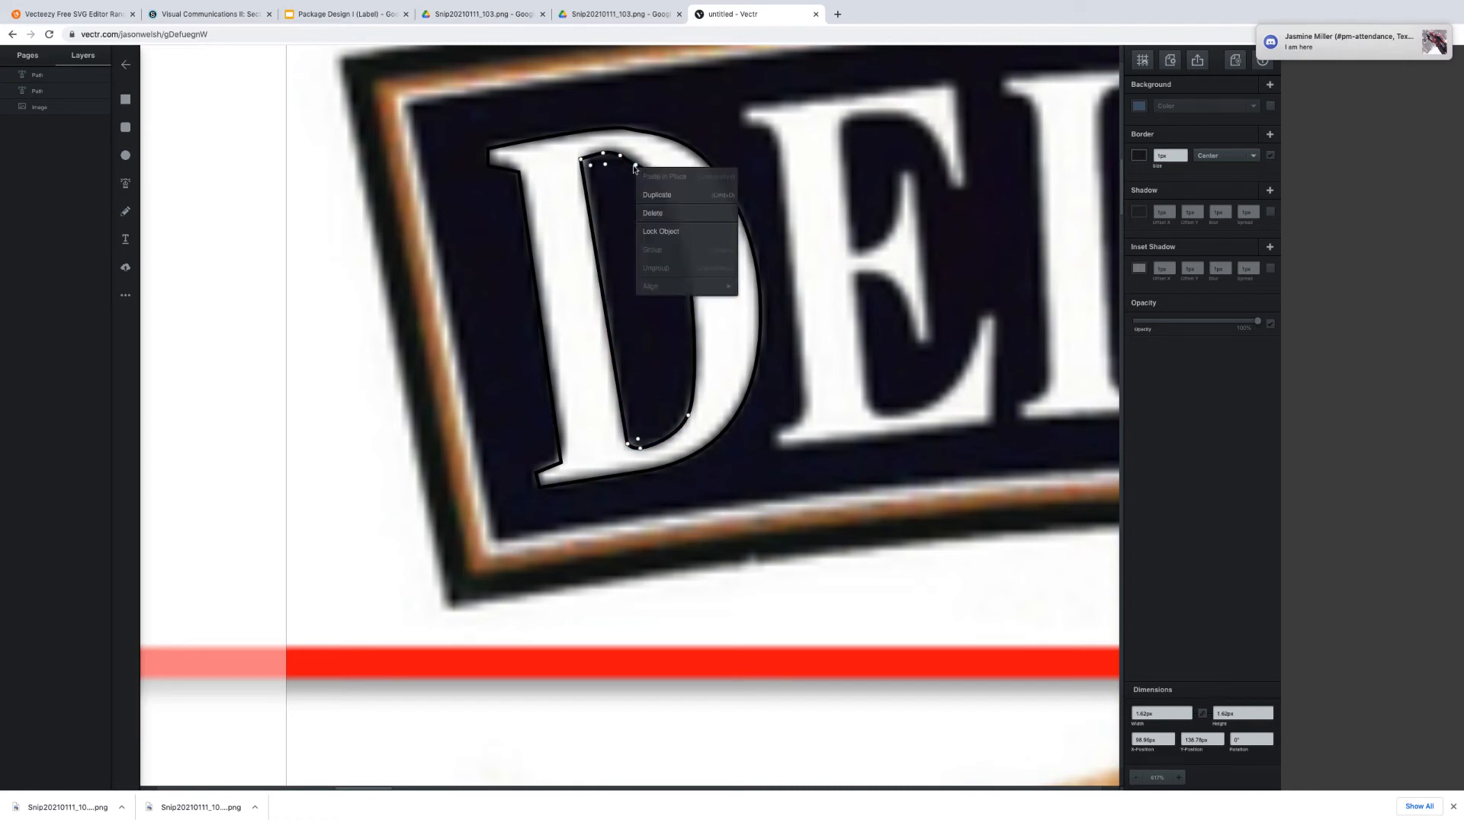
pyautogui.click(650, 213)
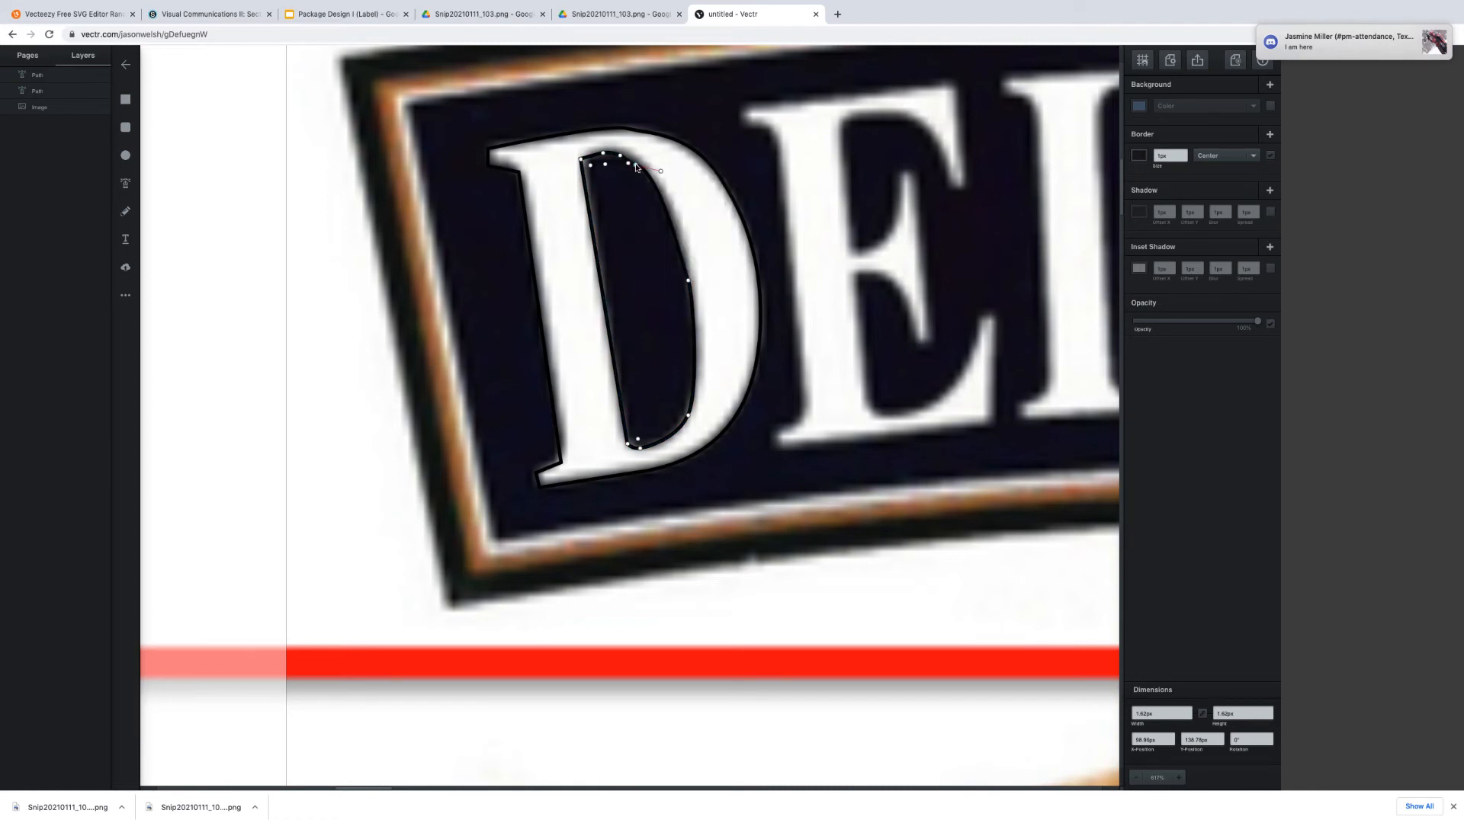
pyautogui.moveTo(661, 171); pyautogui.dragTo(663, 182)
pyautogui.press('Escape')
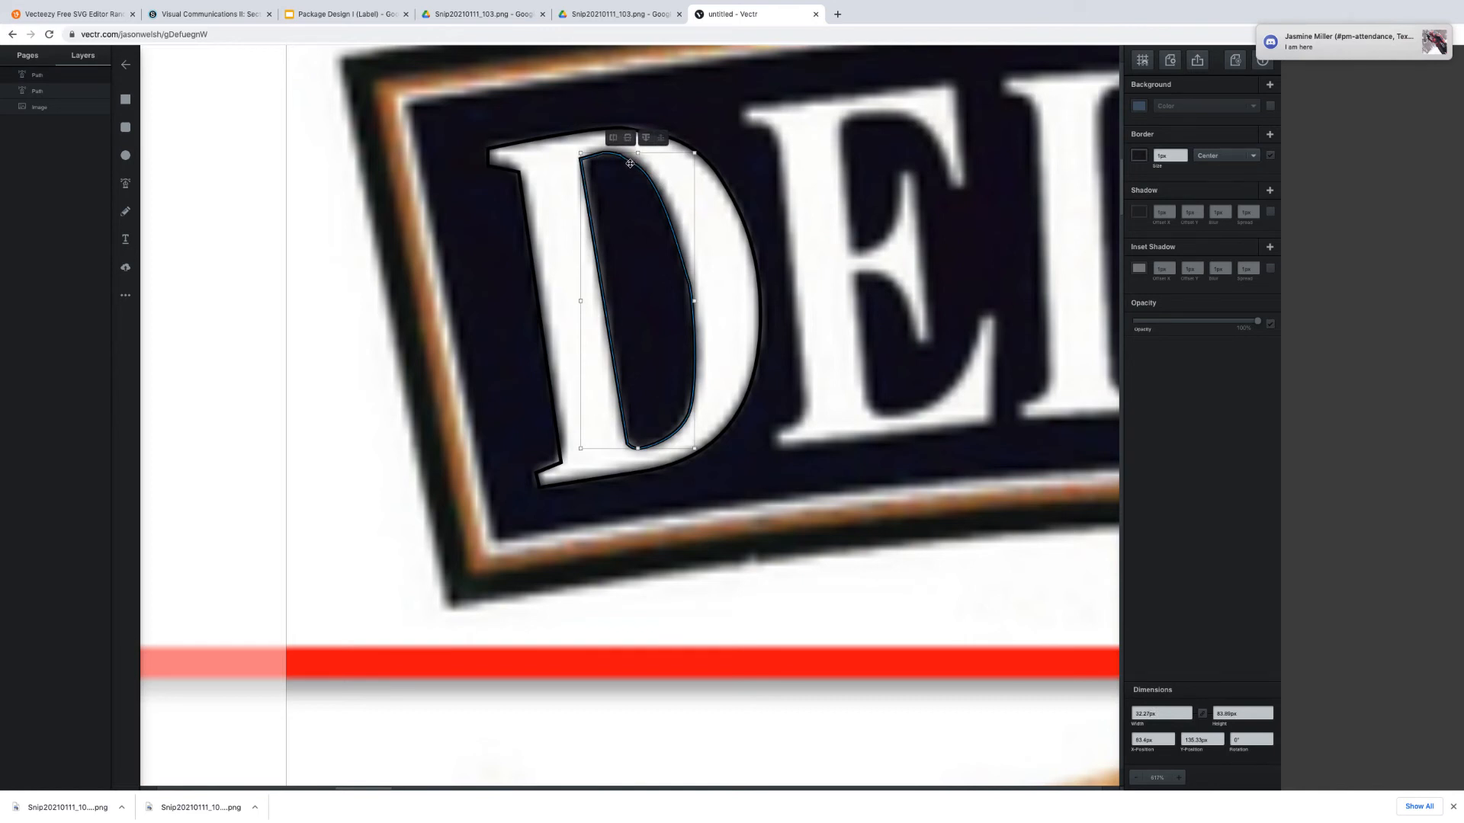
# Select both the outer and inner D paths and Subtract the inner path to cut out the letter's opening.
pyautogui.click(696, 247)
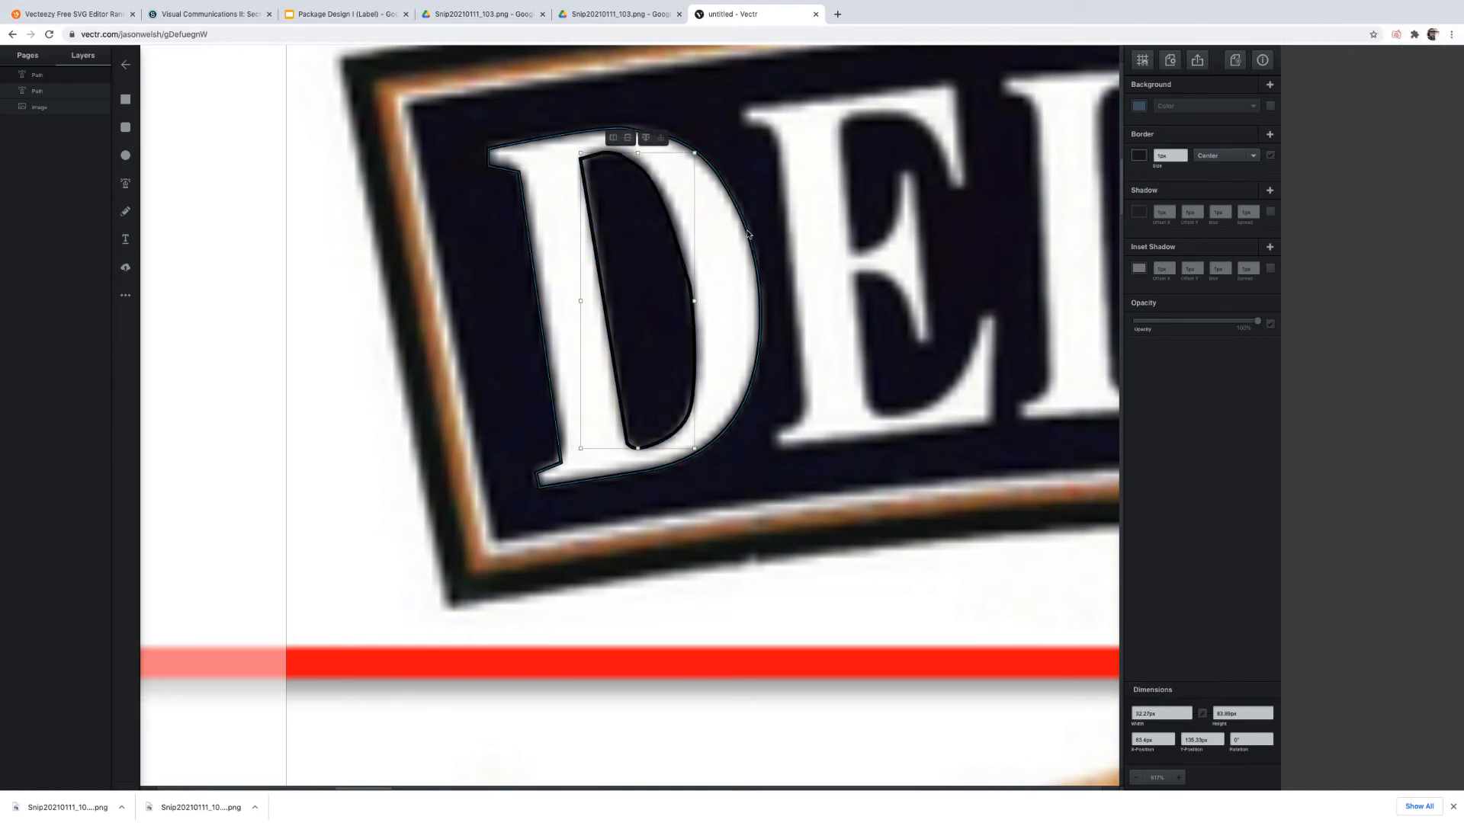
pyautogui.keyDown('shift'); pyautogui.click(681, 250); pyautogui.keyUp('shift')
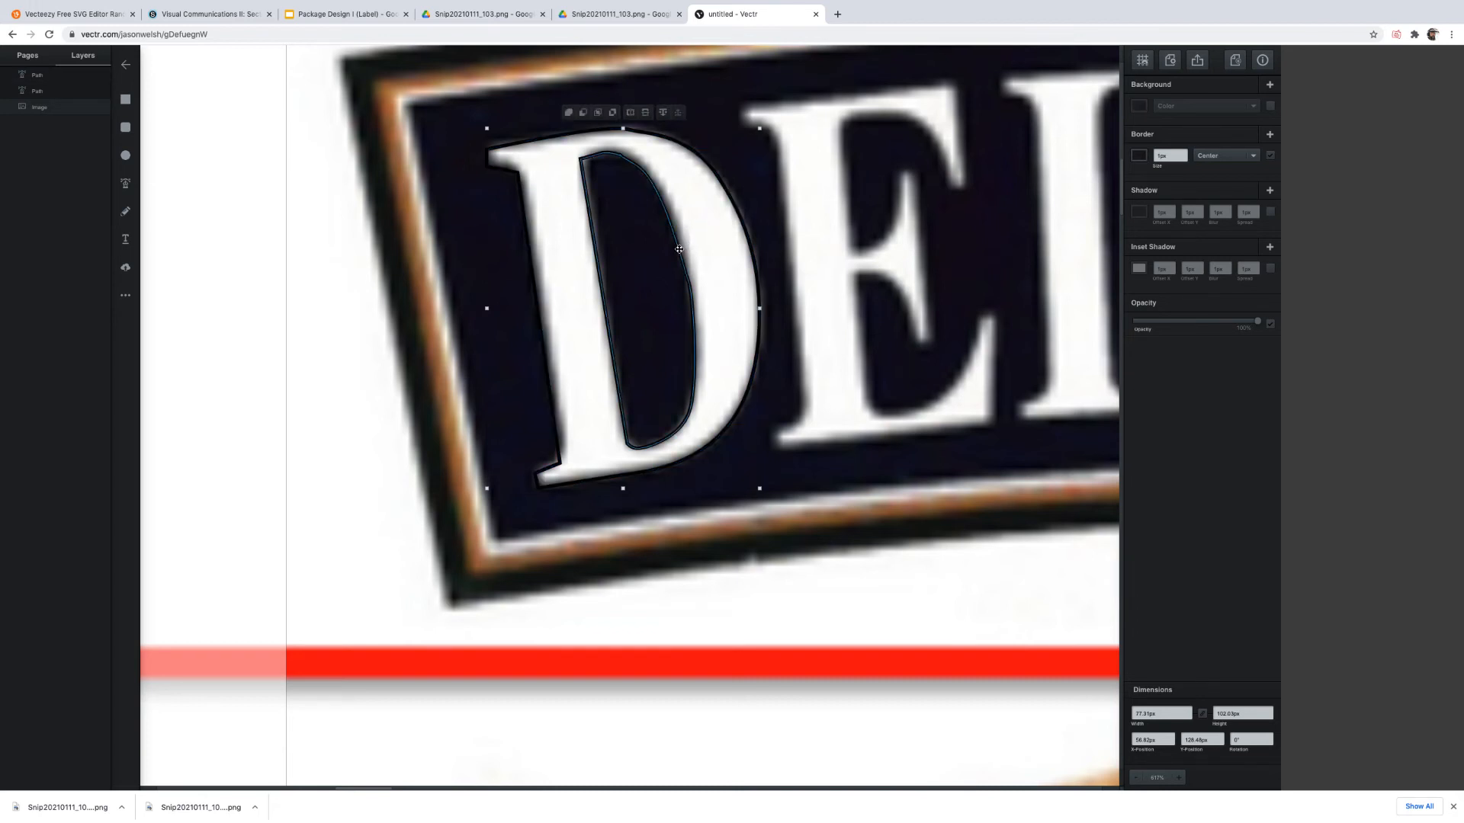
pyautogui.click(679, 249)
pyautogui.keyDown('shift'); pyautogui.click(679, 250); pyautogui.keyUp('shift')
pyautogui.keyDown('shift'); pyautogui.click(679, 249); pyautogui.keyUp('shift')
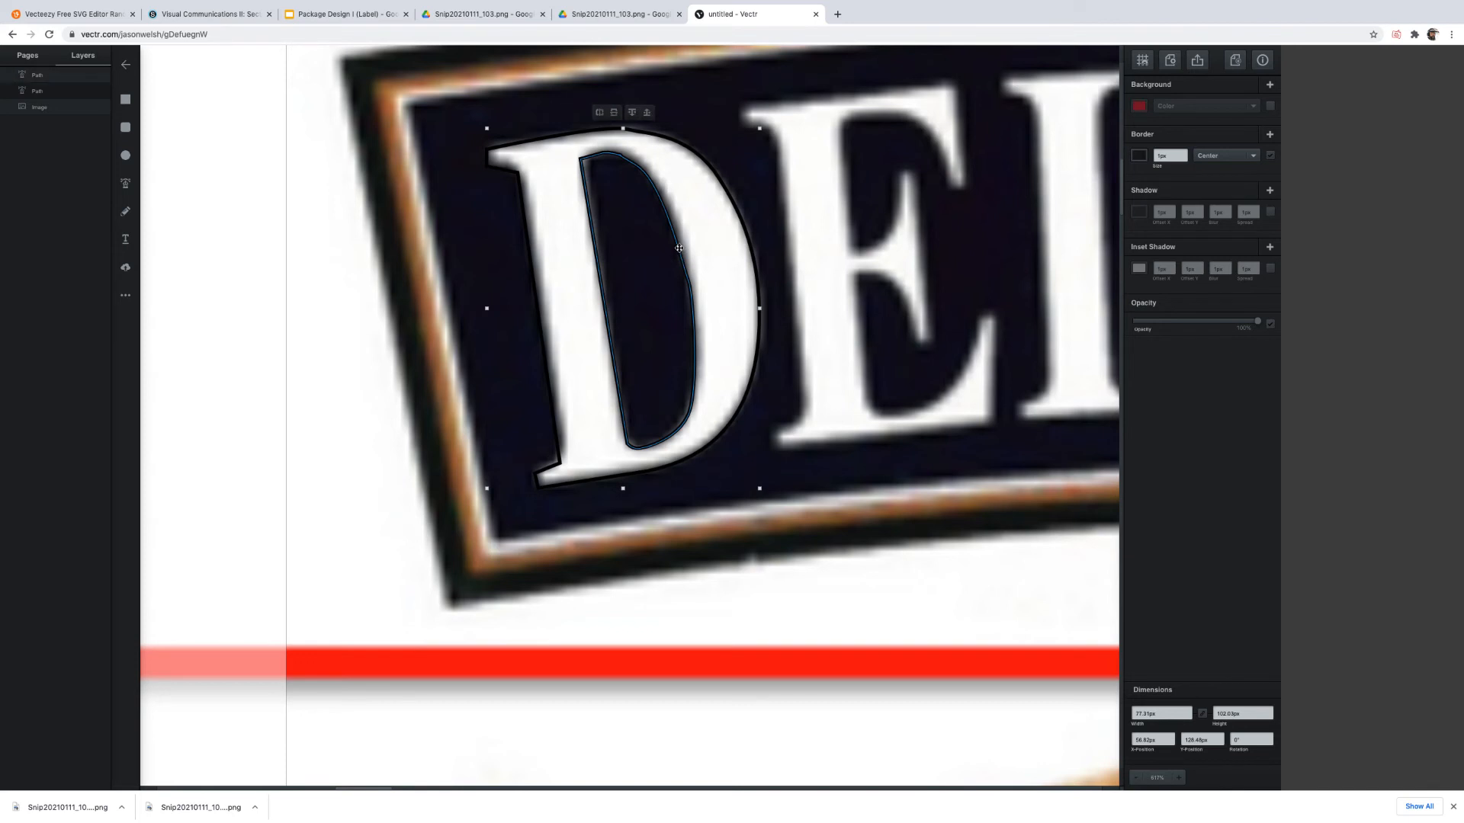
pyautogui.keyDown('shift'); pyautogui.click(679, 249); pyautogui.keyUp('shift')
pyautogui.click(584, 112)
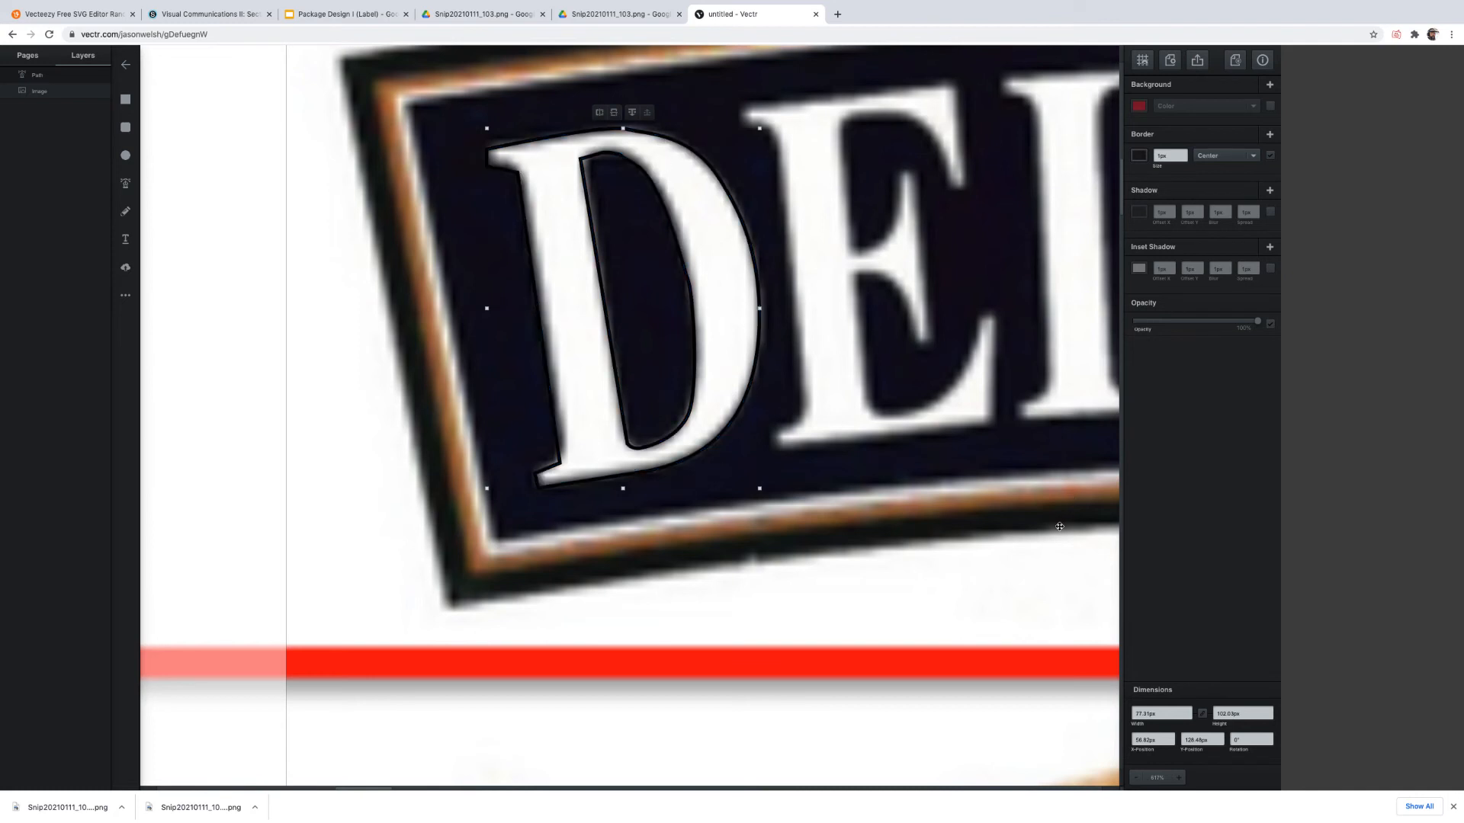
# Fill the combined D shape with a solid red background colour.
pyautogui.click(1140, 108)
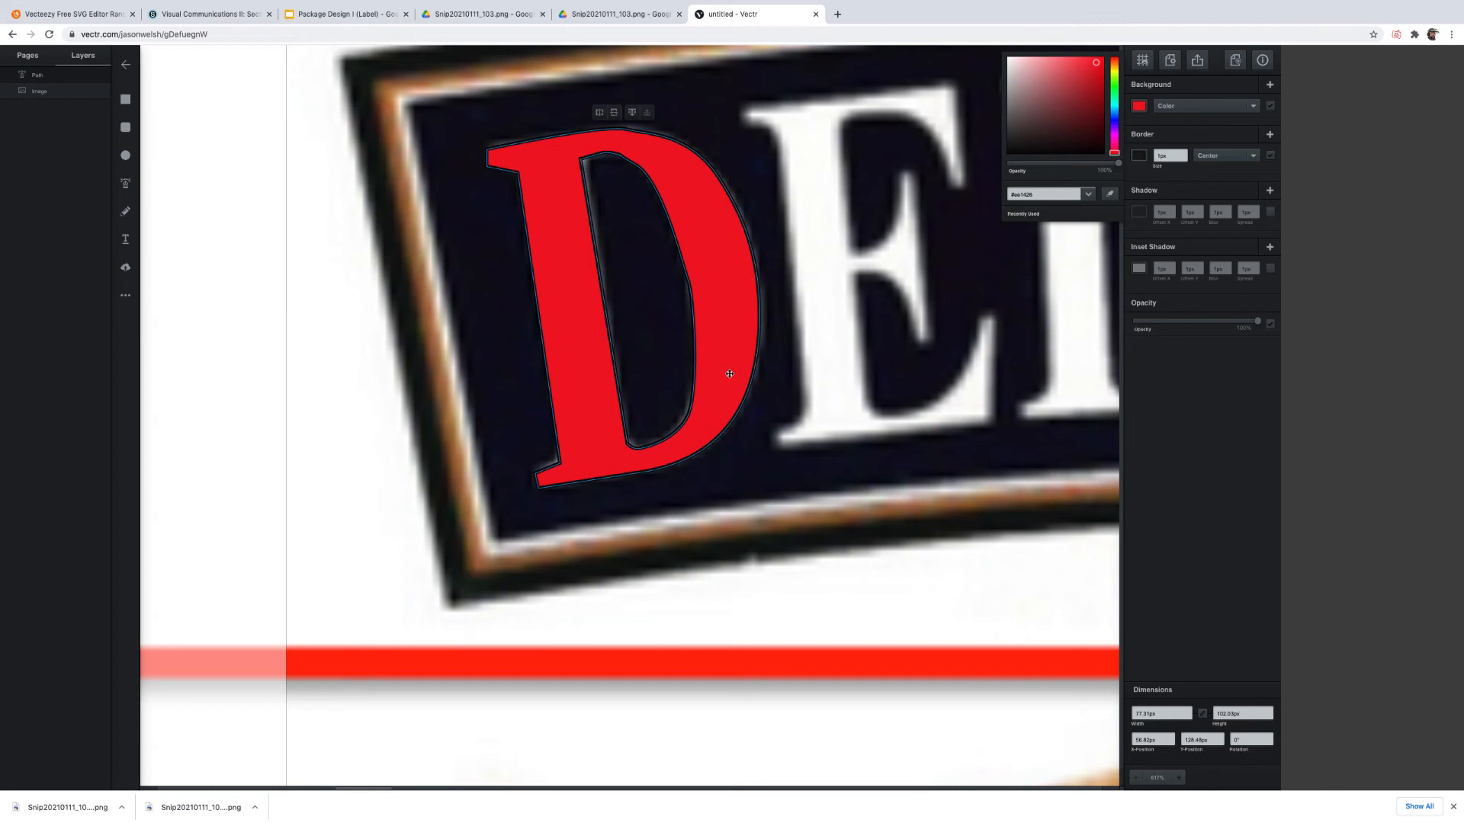
pyautogui.scroll(1, 728, 384)
pyautogui.scroll(-1, 728, 385)
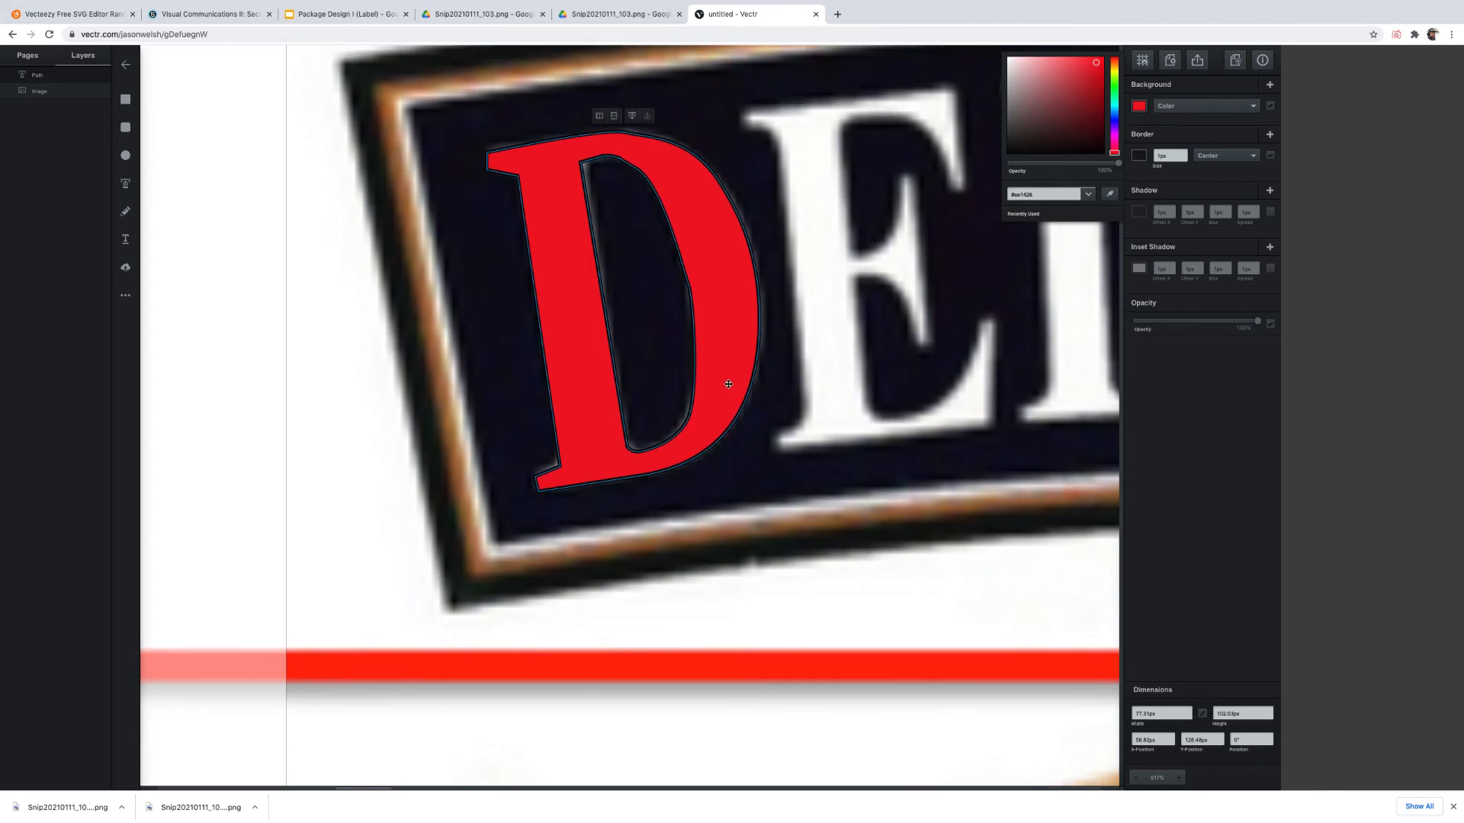
pyautogui.scroll(-10, 726, 385)
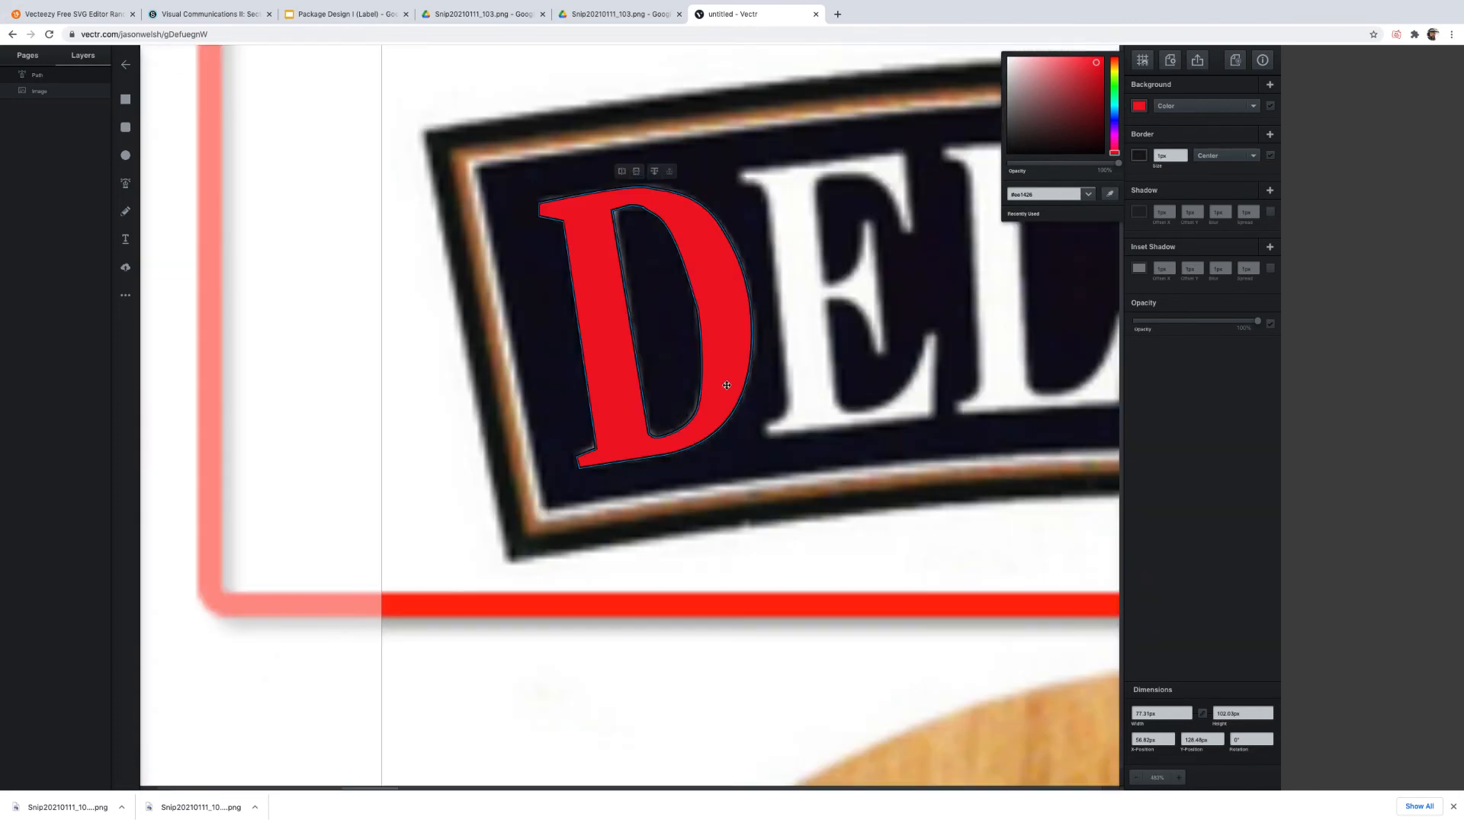
pyautogui.scroll(2, 727, 385)
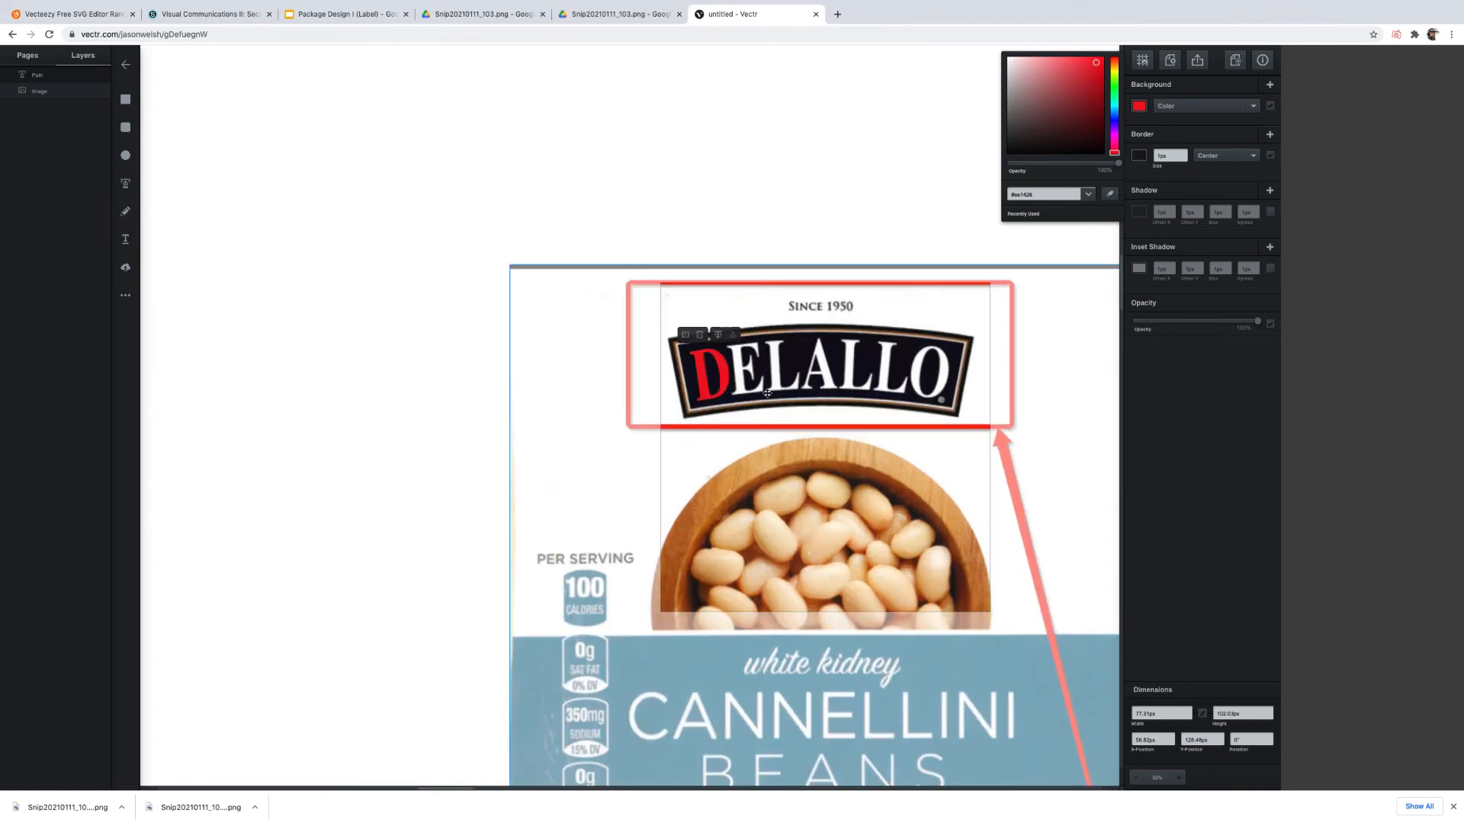
# Move the reference image down so that it is clear of the red D, and deselect it.
pyautogui.moveTo(755, 389); pyautogui.dragTo(757, 577)
pyautogui.scroll(-4, 712, 405)
pyautogui.scroll(10, 712, 406)
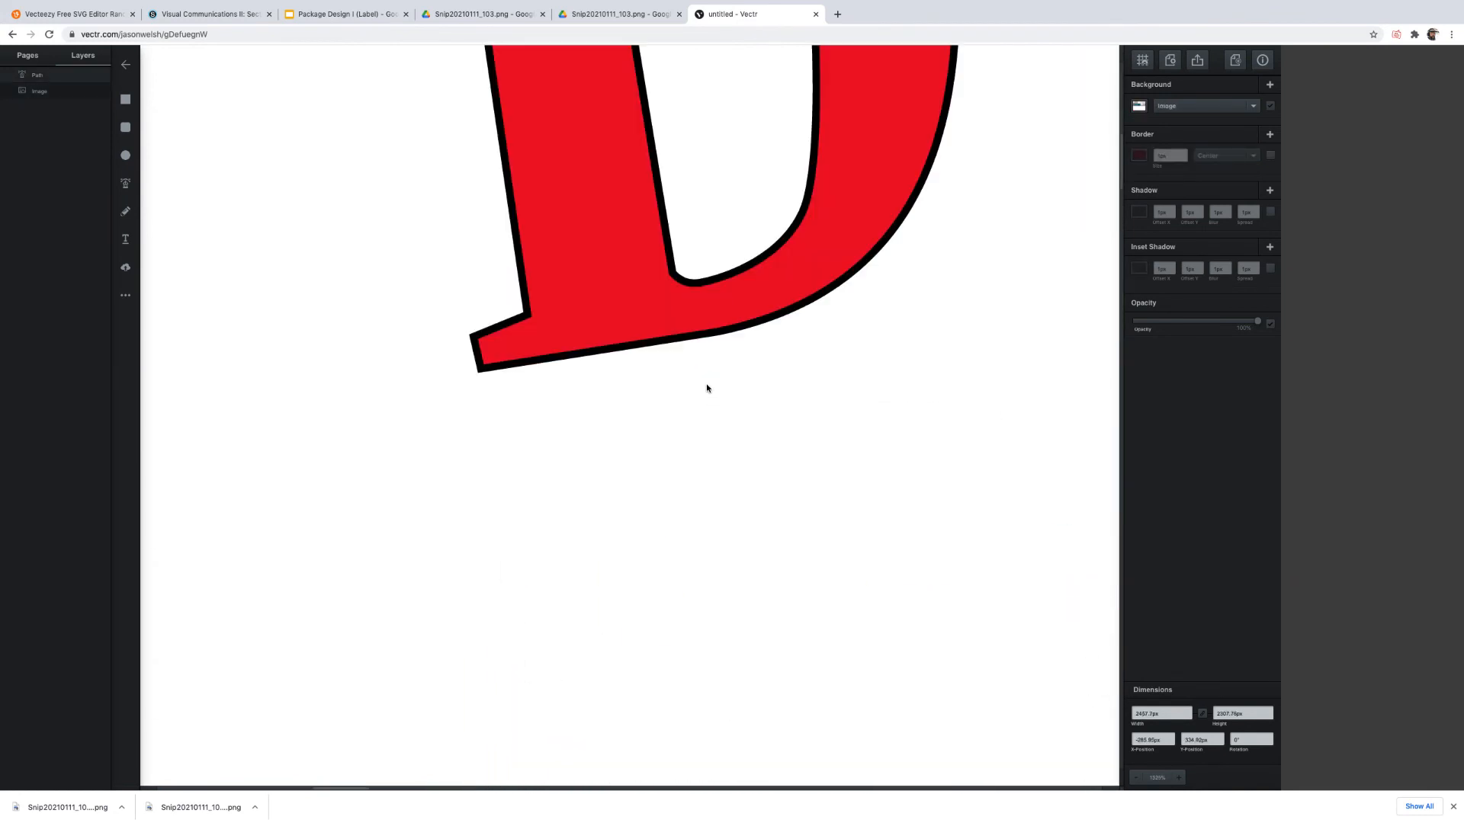
pyautogui.scroll(2, 758, 393)
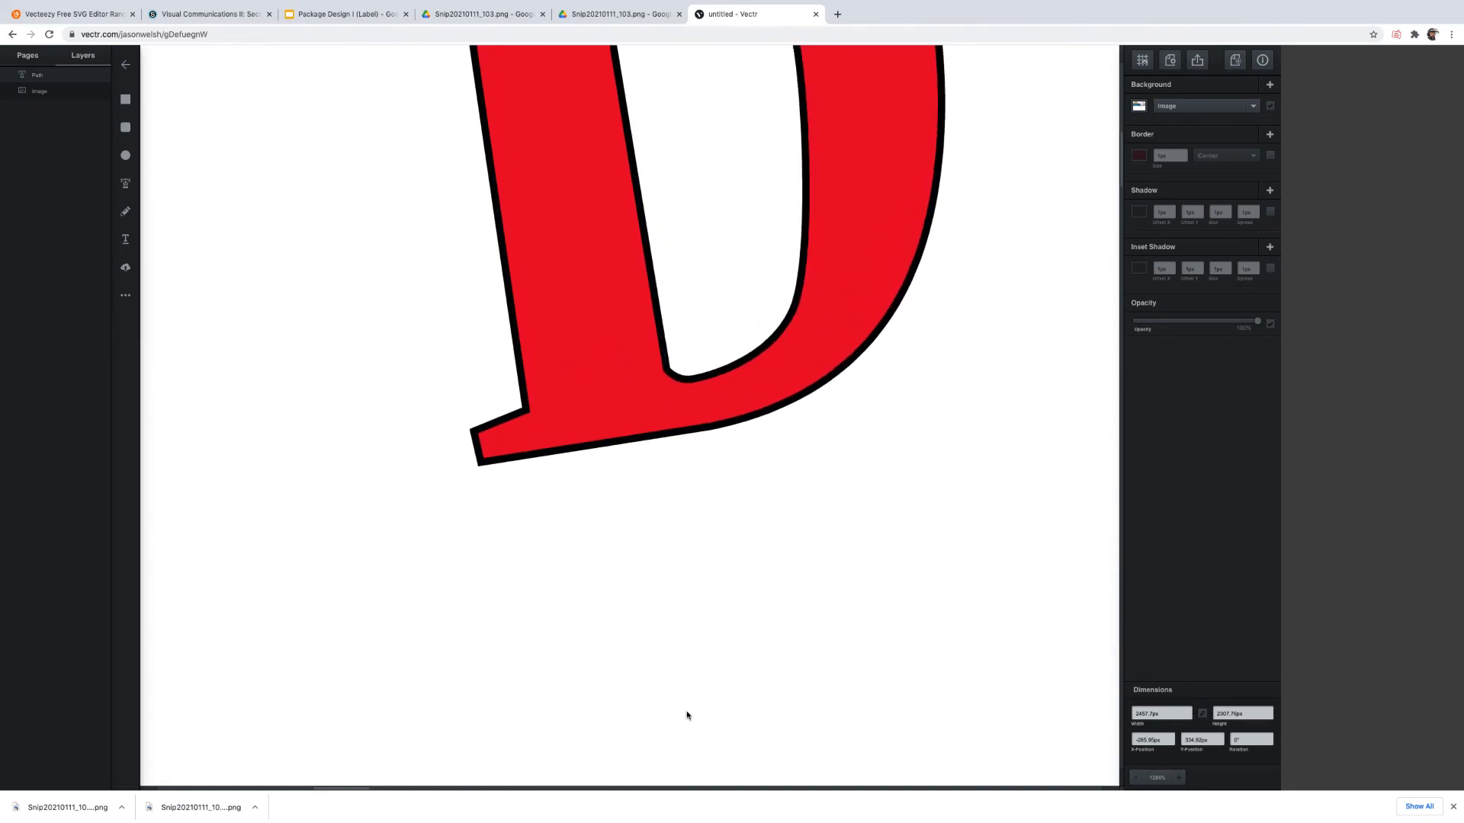
pyautogui.click(762, 373)
# Delete the extra node that causes the bump along the upper curve of the D's inner opening.
pyautogui.scroll(2, 771, 595)
pyautogui.scroll(2, 767, 270)
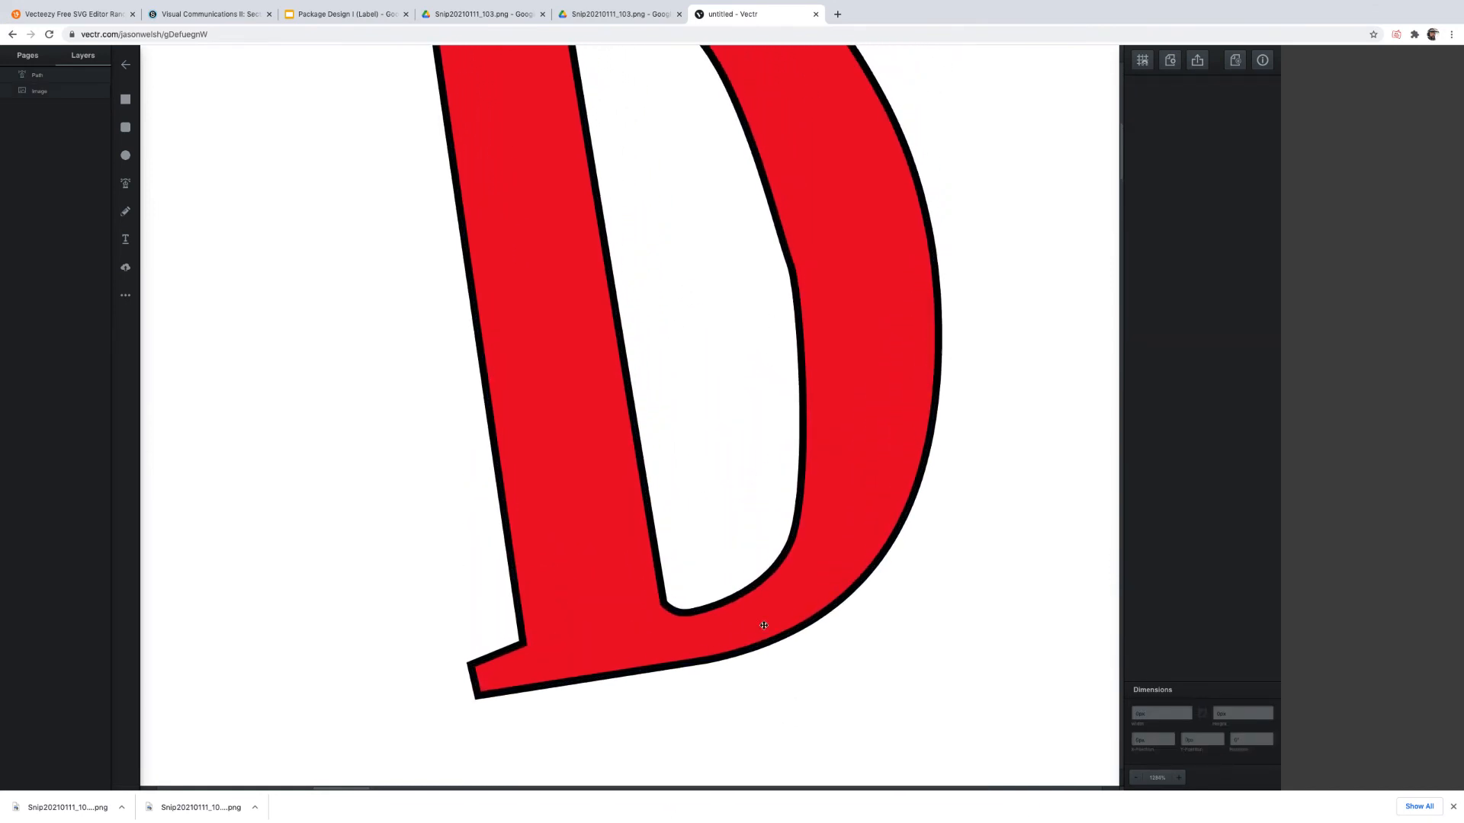
pyautogui.click(779, 344)
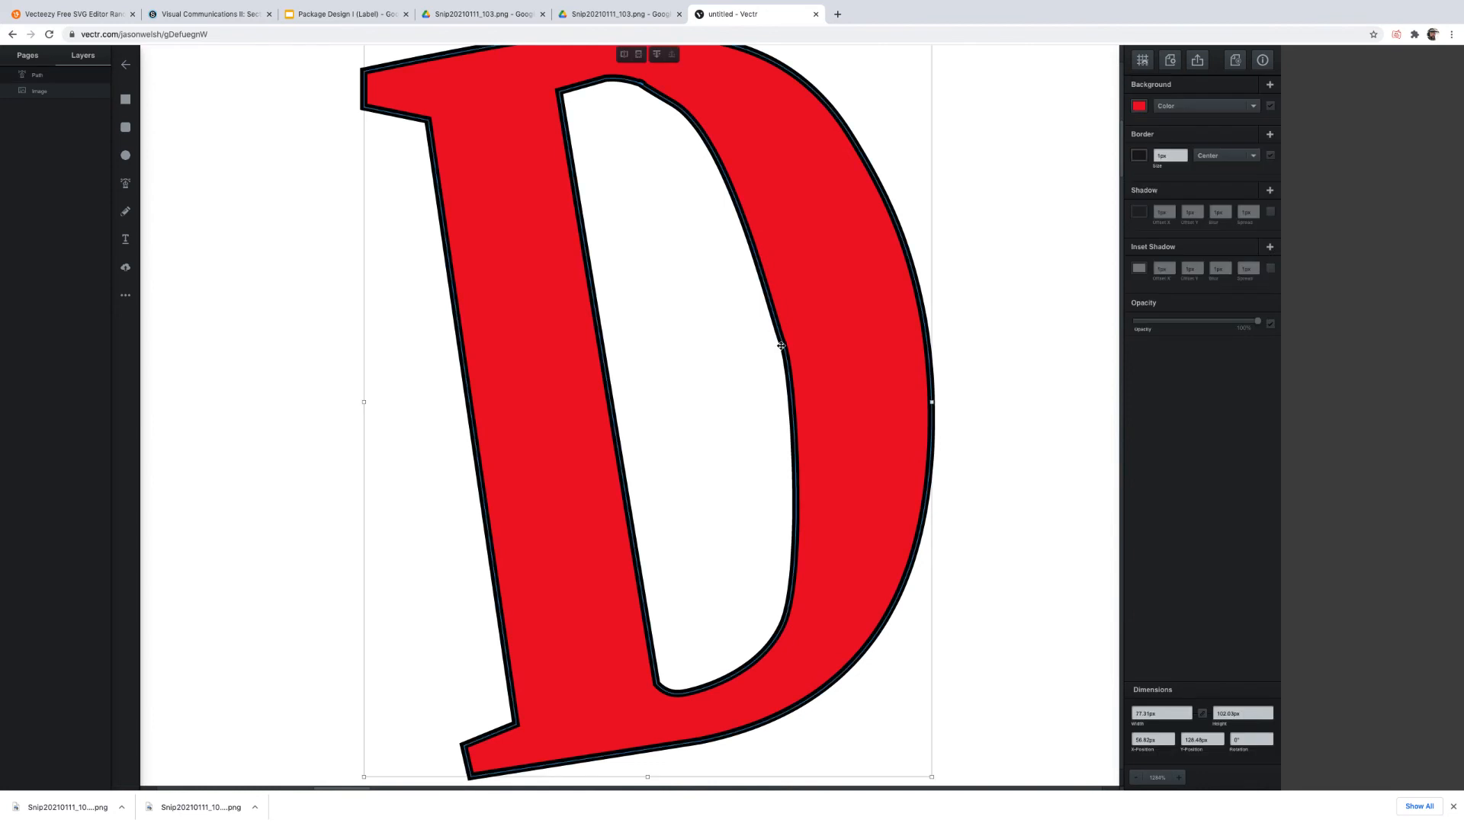
pyautogui.rightClick(645, 86)
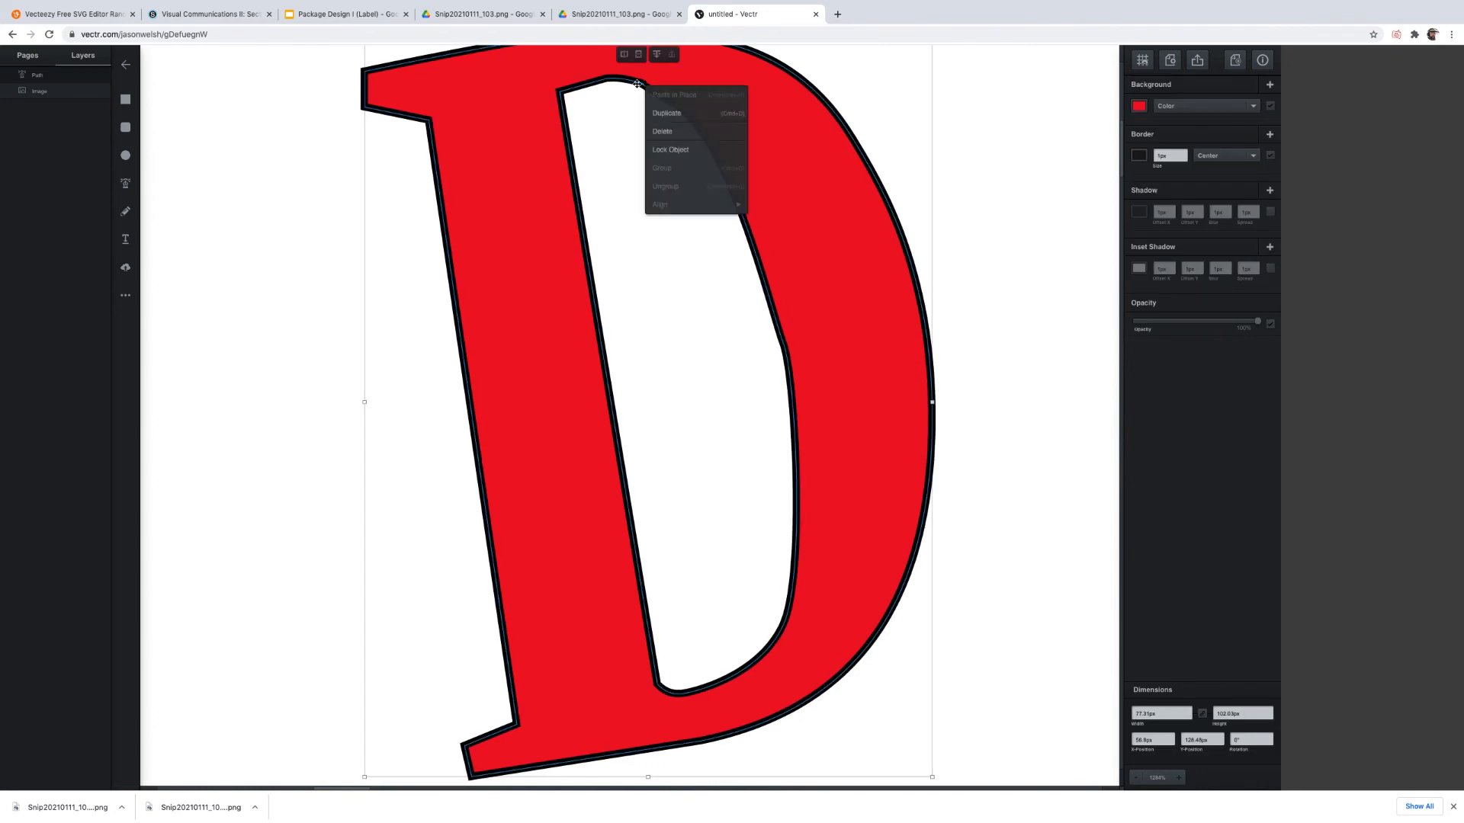
pyautogui.doubleClick(638, 83)
pyautogui.scroll(-5, 642, 86)
pyautogui.scroll(10, 645, 88)
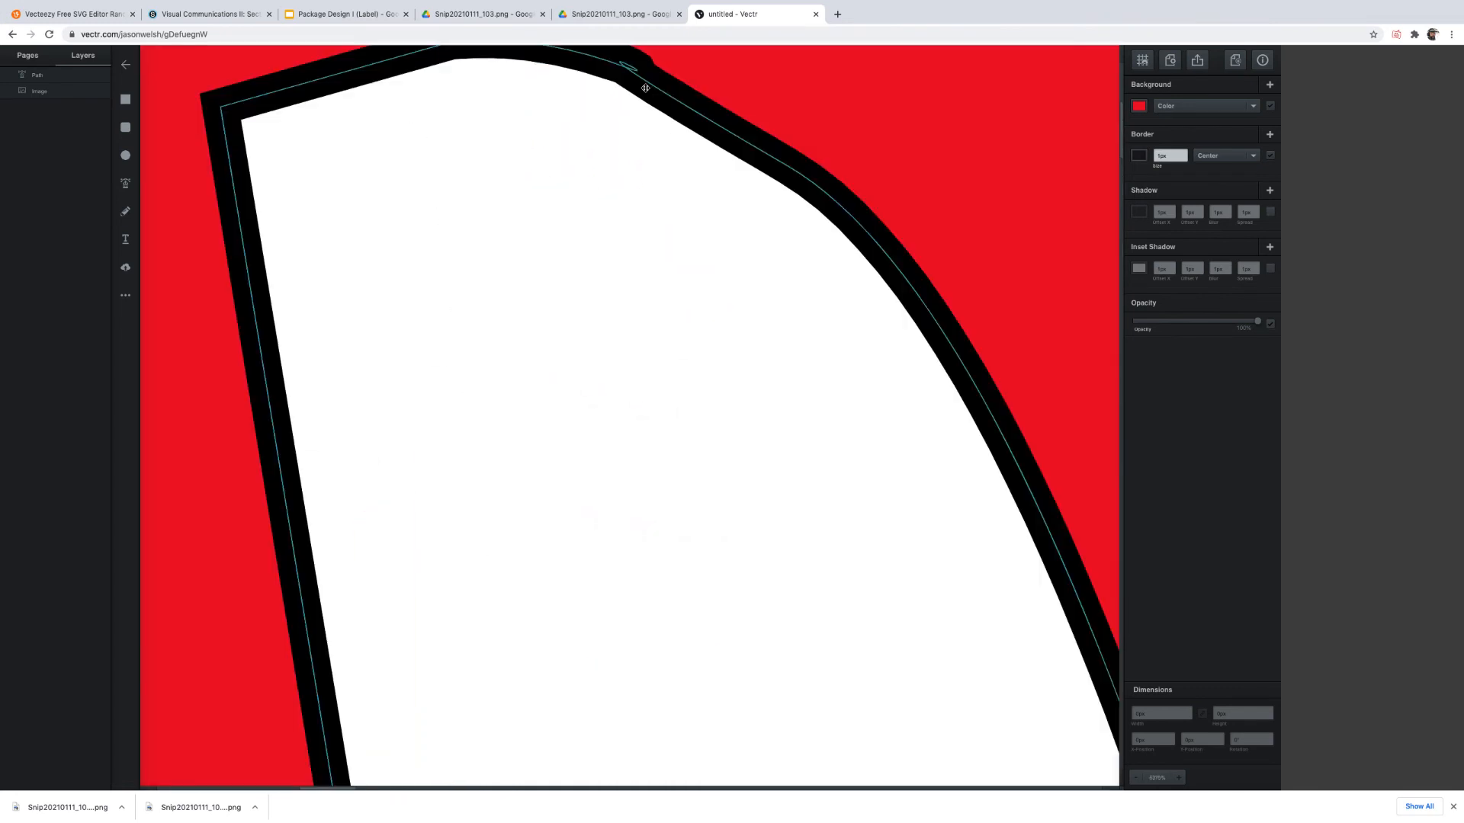
pyautogui.moveTo(664, 226); pyautogui.dragTo(668, 235)
pyautogui.doubleClick(660, 102)
pyautogui.moveTo(660, 101); pyautogui.dragTo(658, 100)
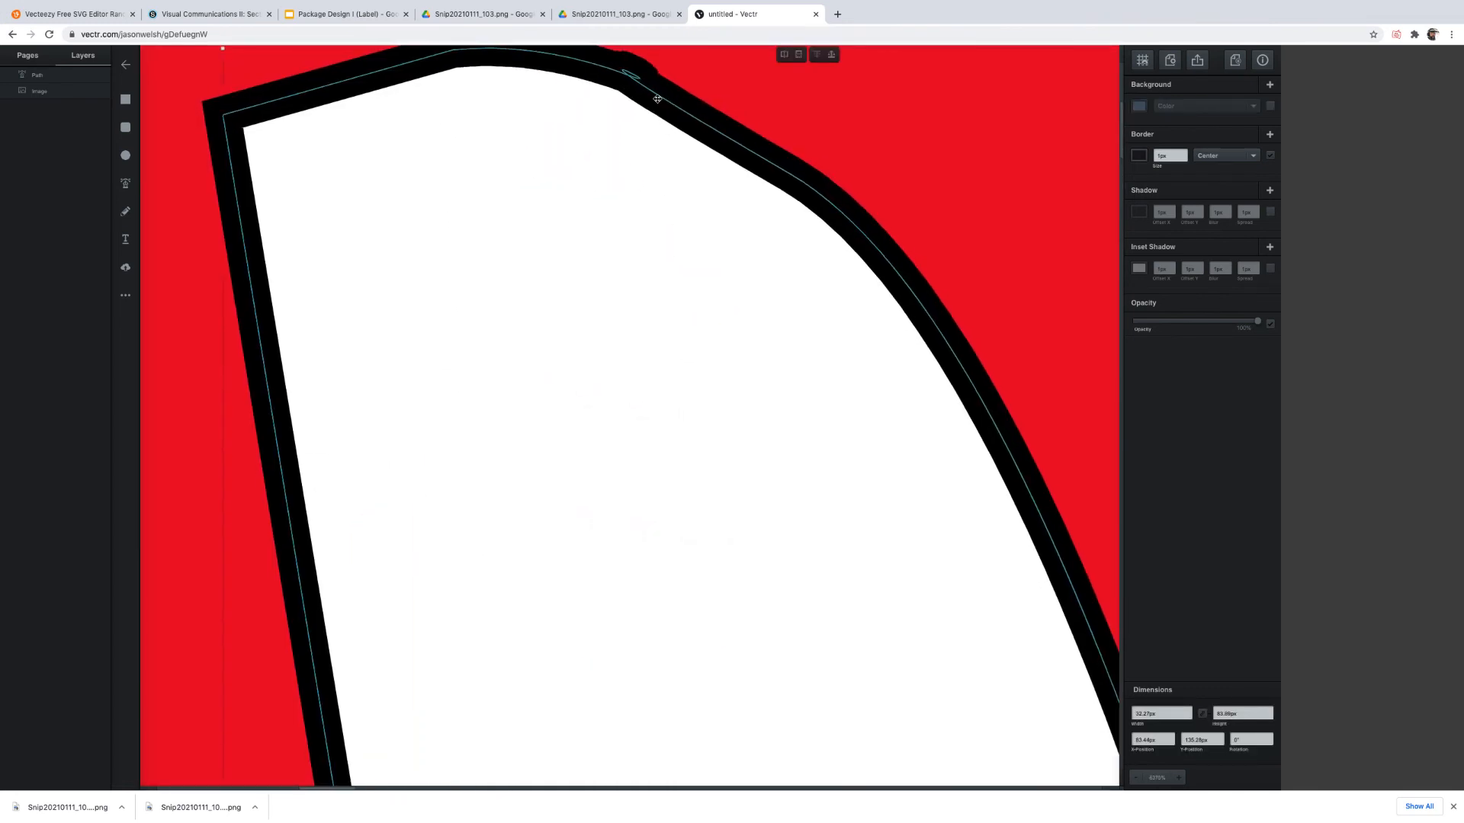
pyautogui.doubleClick(652, 96)
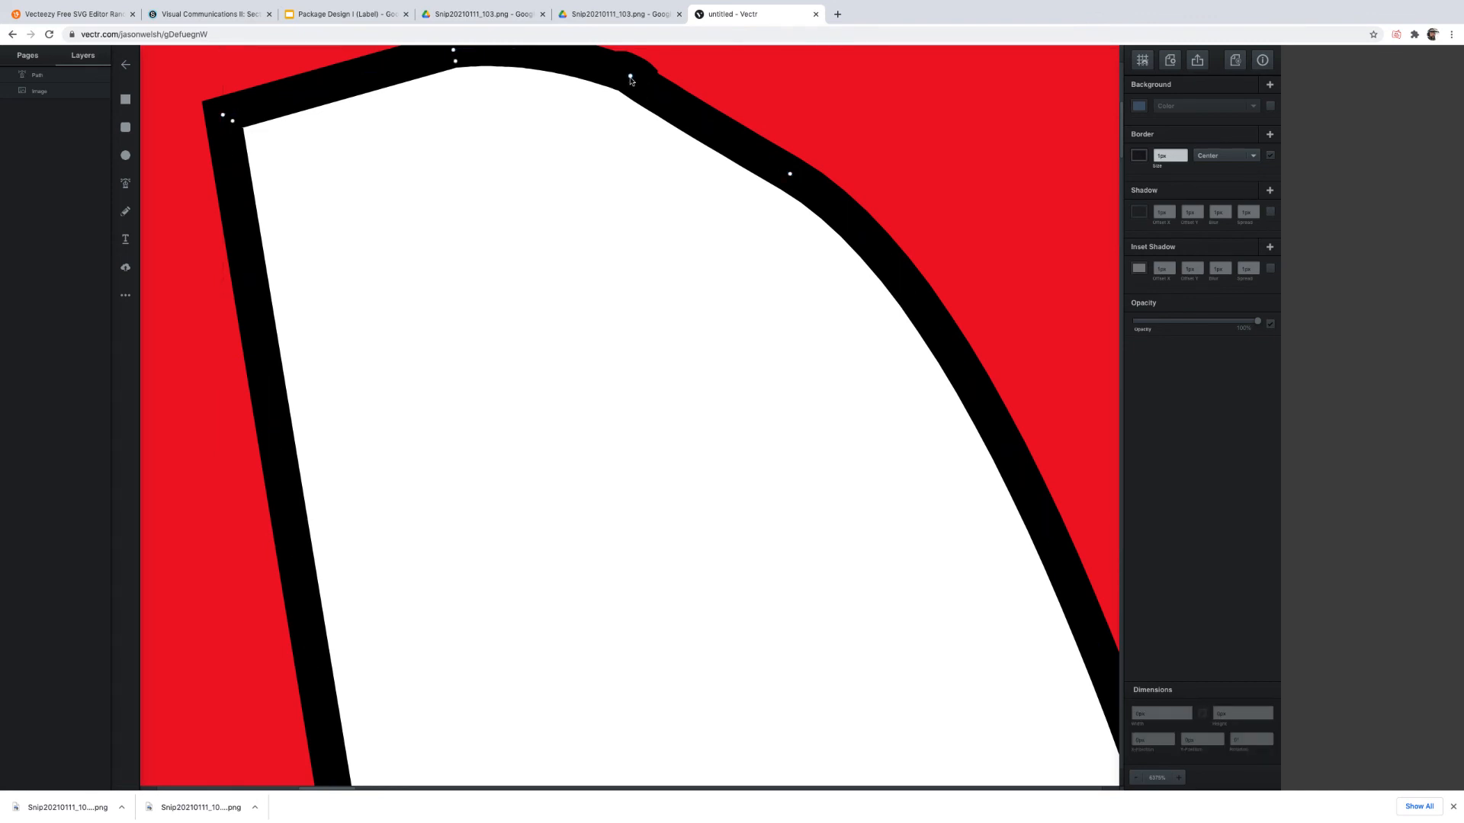
pyautogui.click(631, 77)
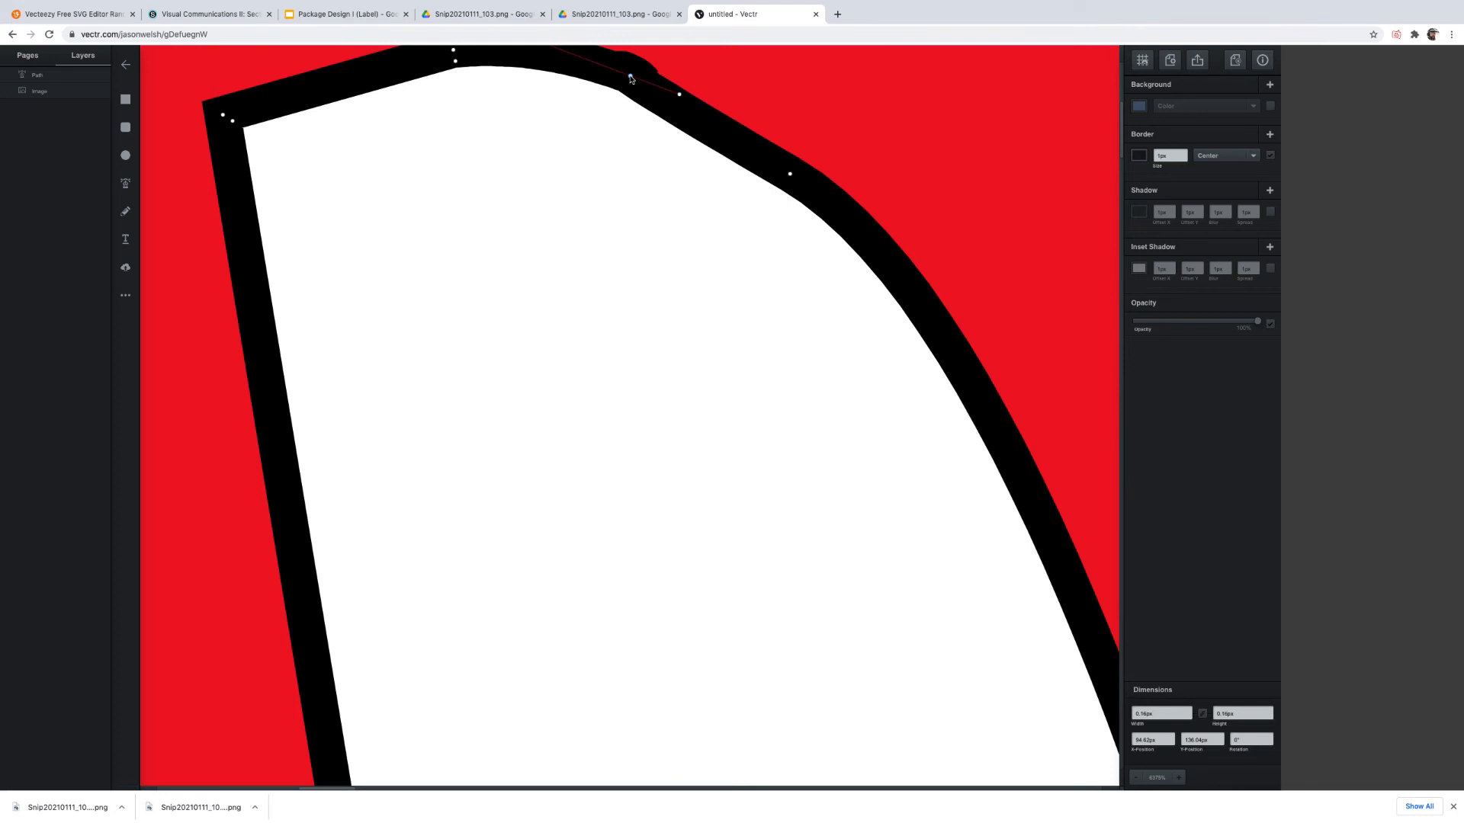
pyautogui.press('Delete')
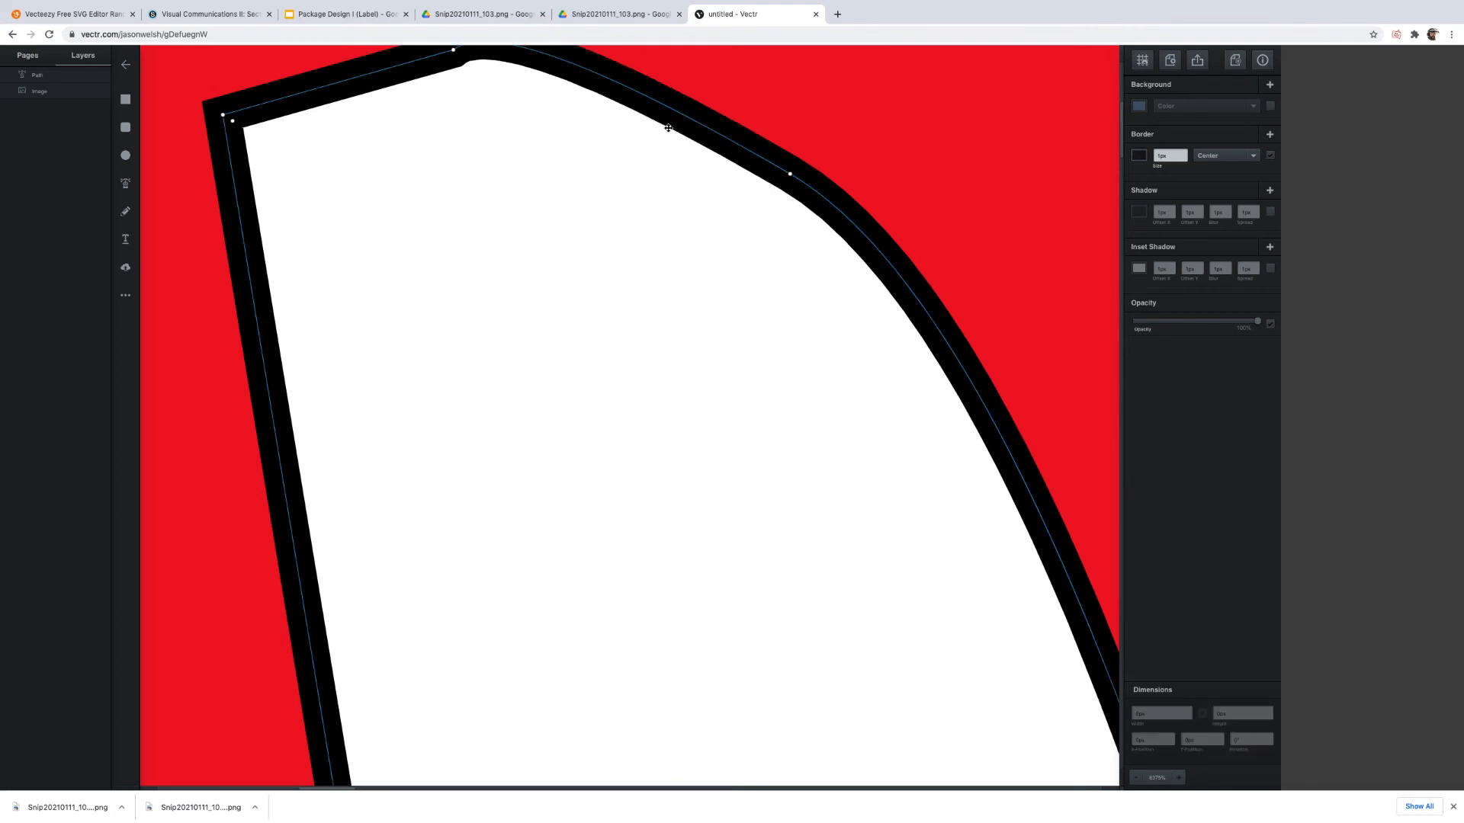
# Nudge the doubled node at the start of the inner opening's upper curve slightly along the edge, and finish editing the path.
pyautogui.moveTo(589, 145); pyautogui.dragTo(770, 419)
pyautogui.moveTo(576, 173); pyautogui.dragTo(793, 507)
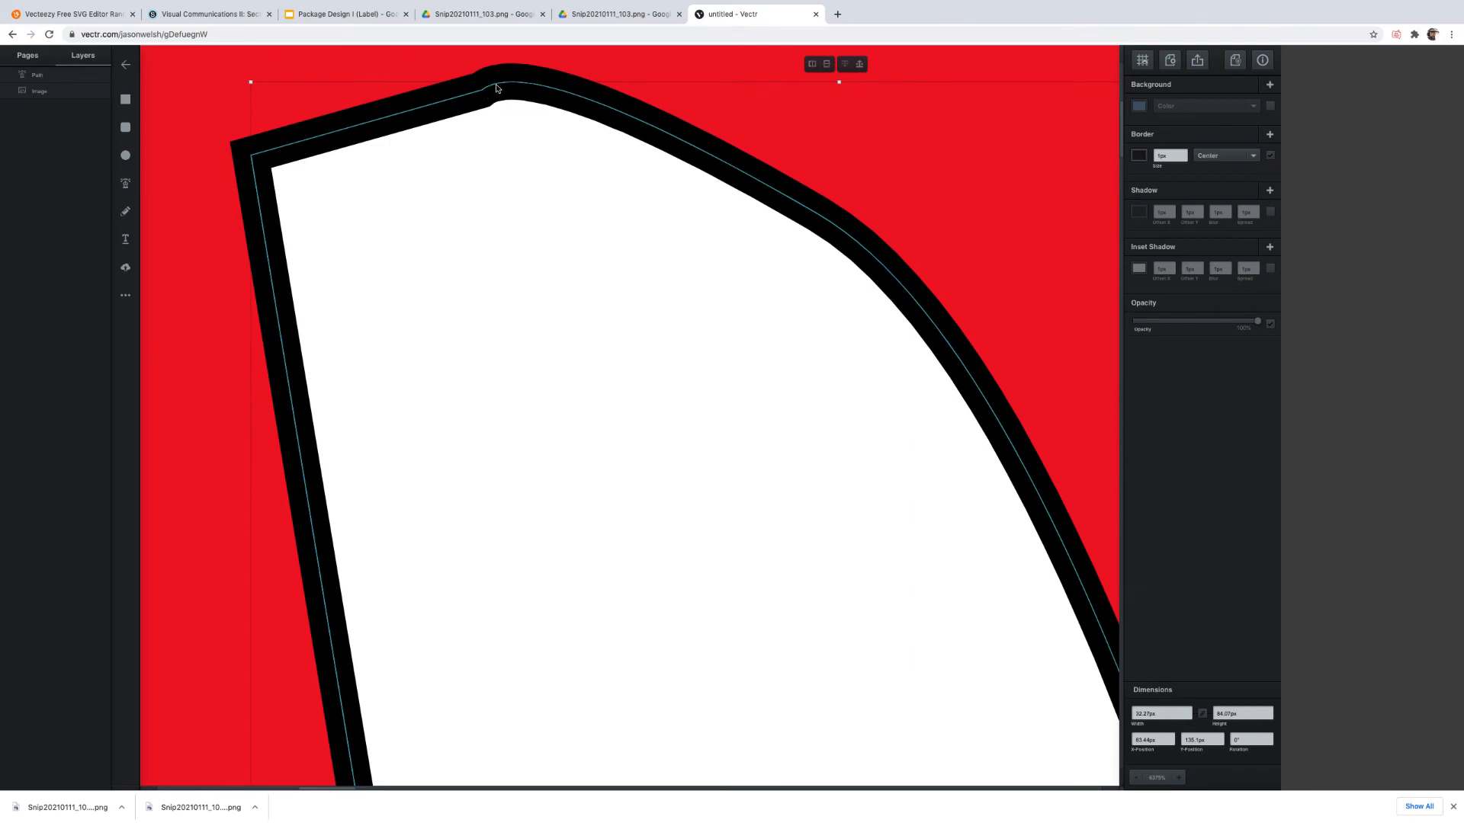
pyautogui.doubleClick(458, 100)
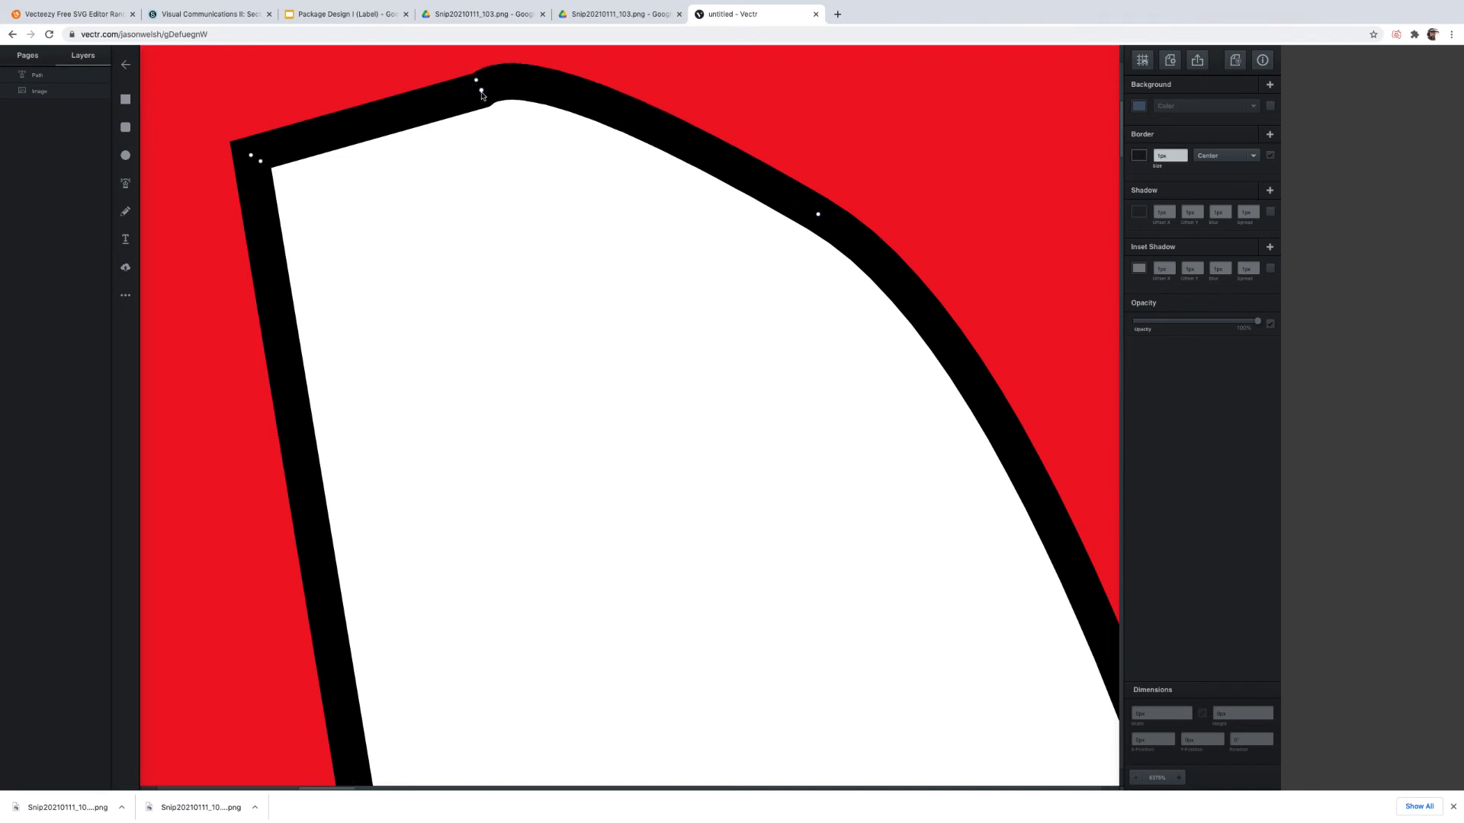
pyautogui.click(481, 91)
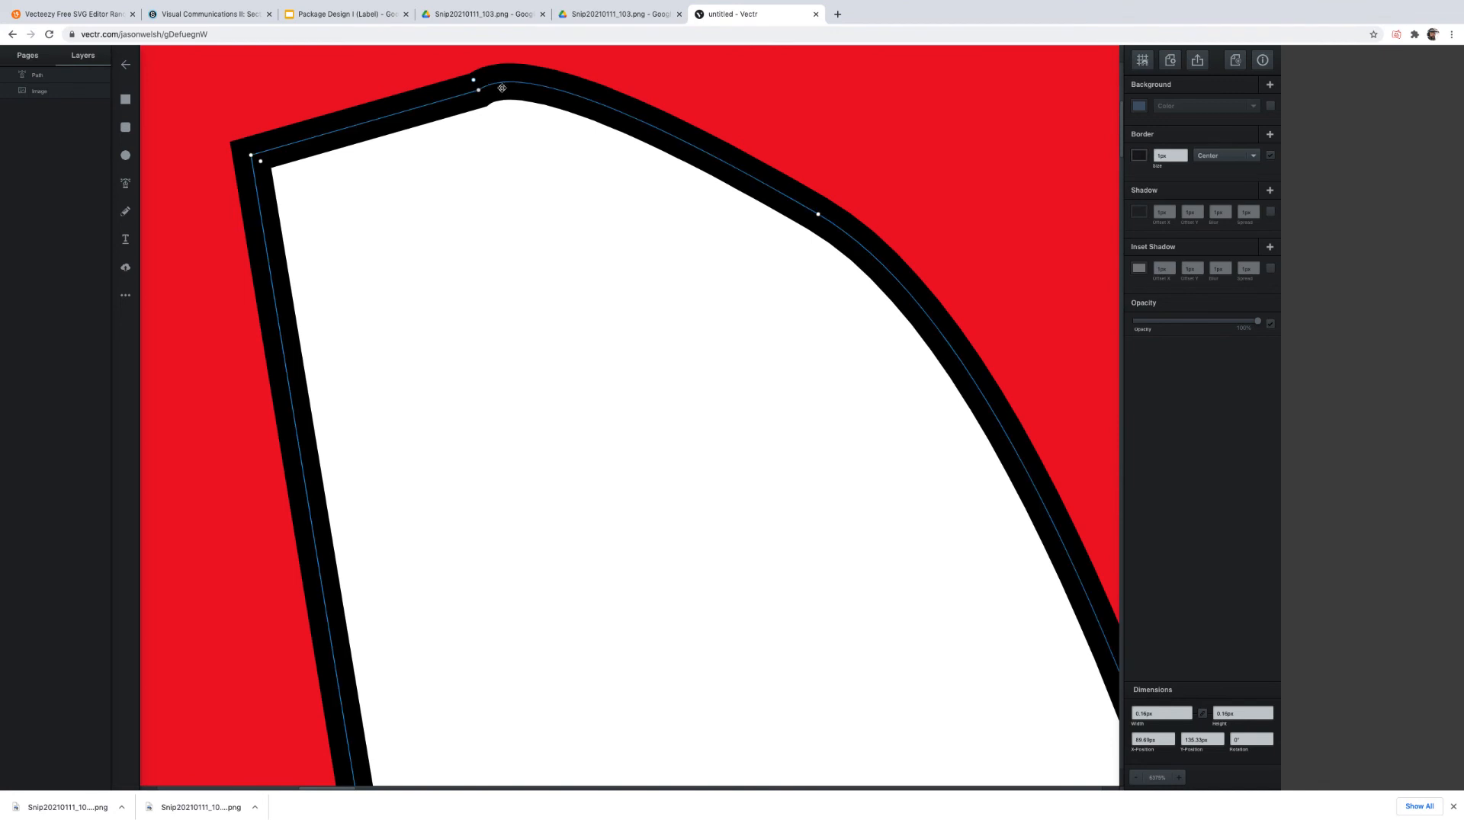
pyautogui.click(482, 90)
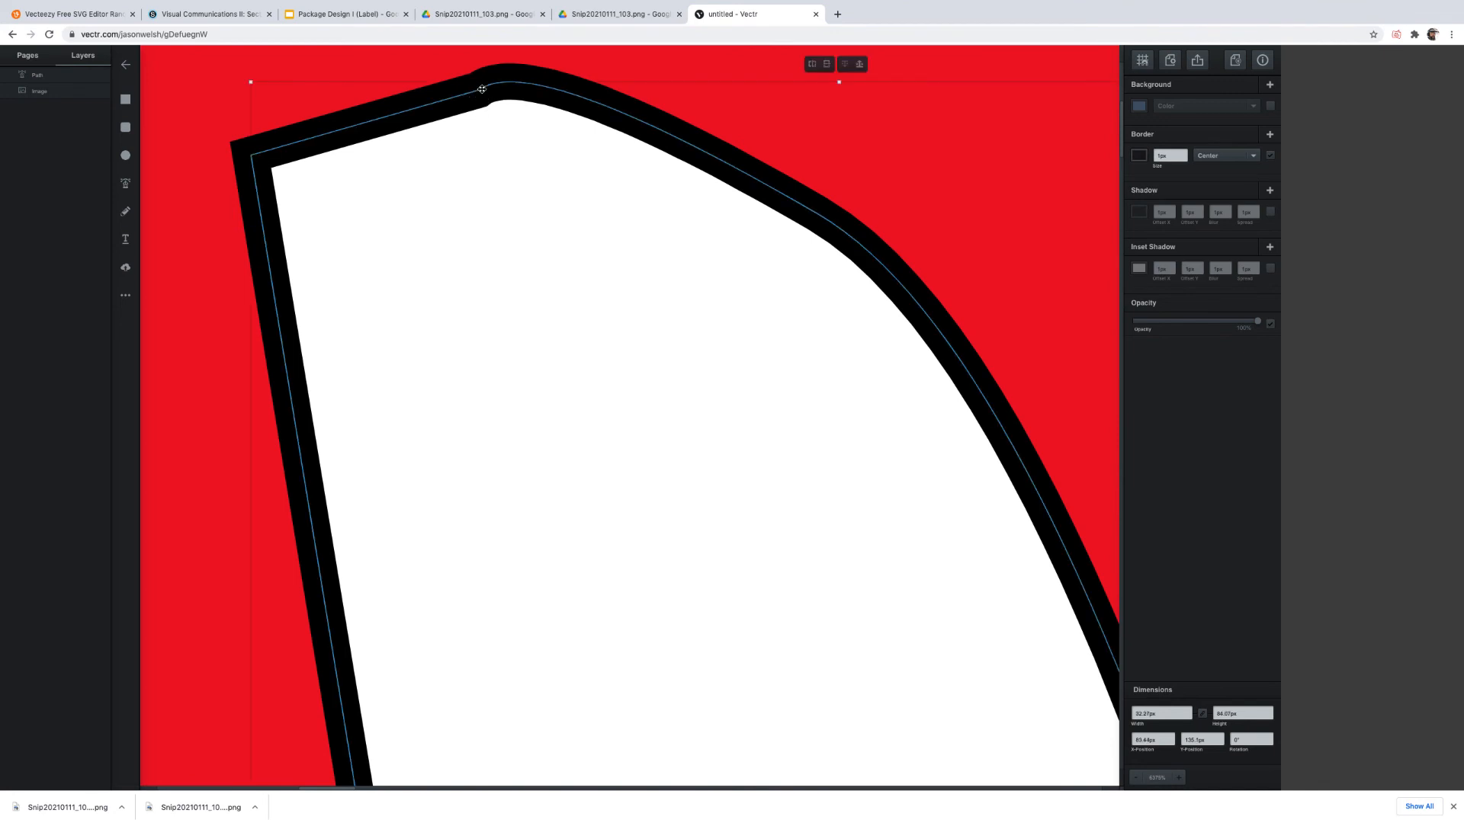
pyautogui.scroll(-10, 531, 155)
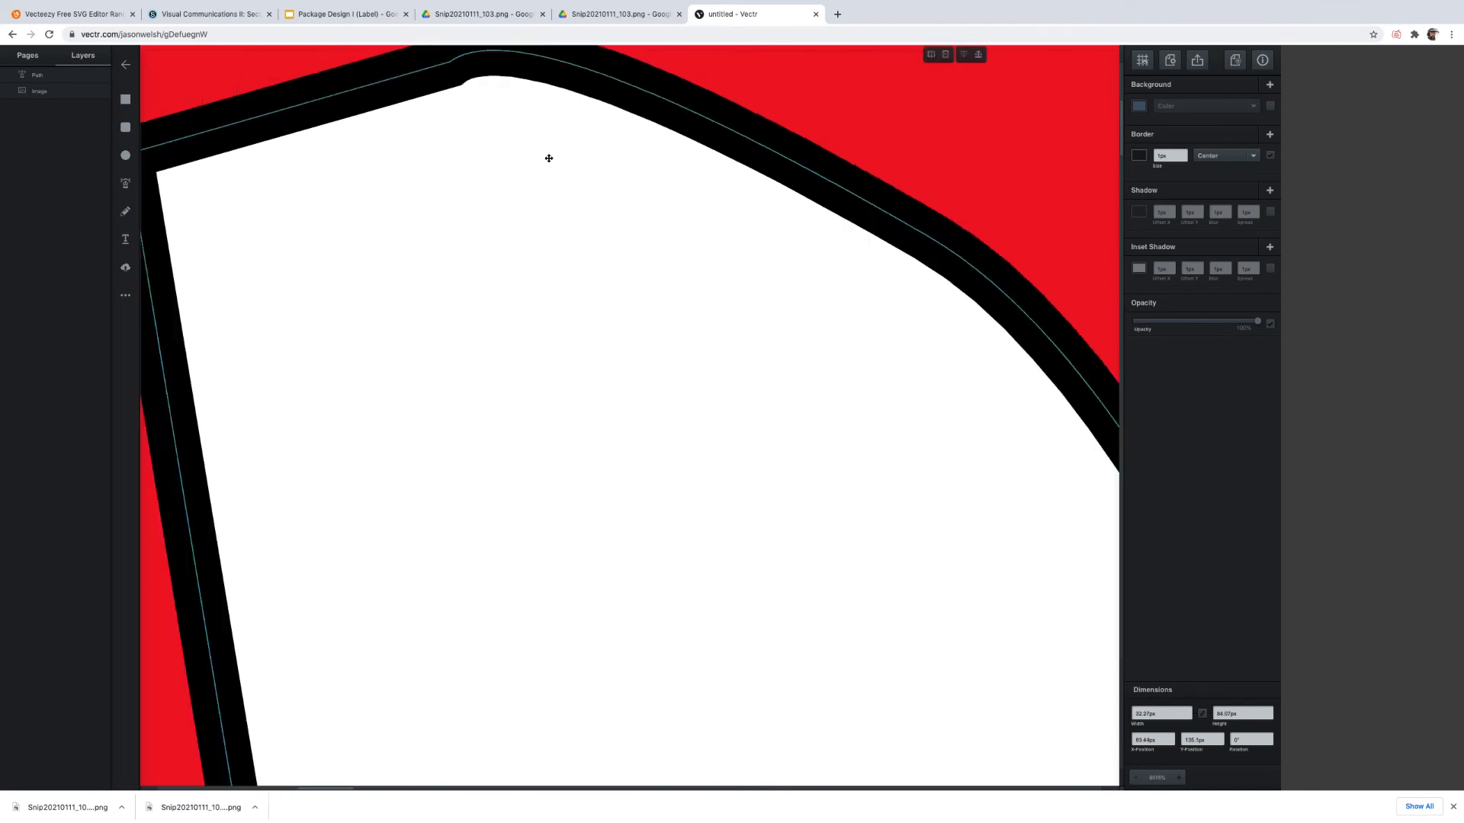
pyautogui.click(703, 227)
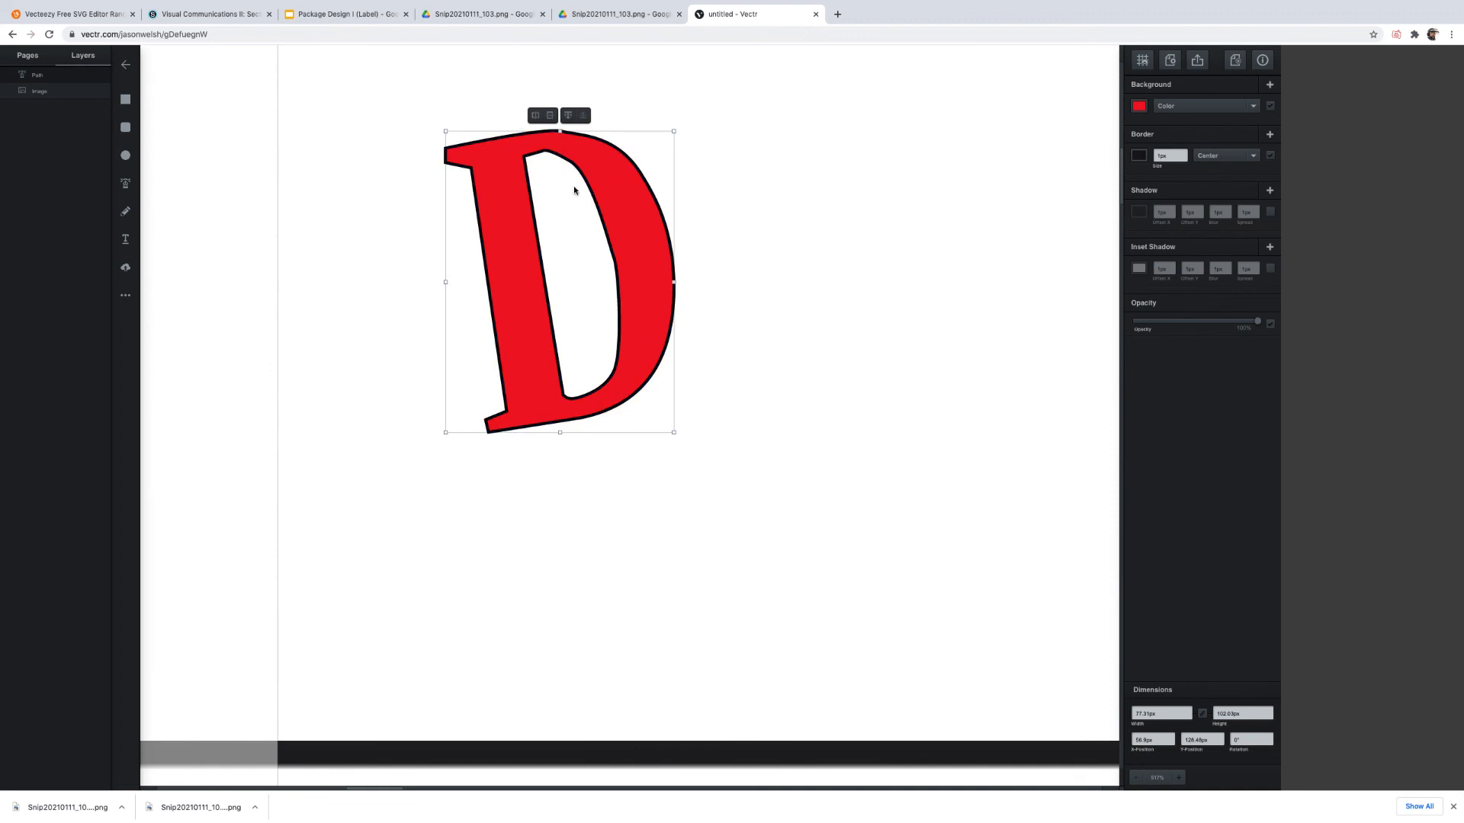
# Preview the page for export with the format set to svg, check the file format choices, and close the preview.
pyautogui.scroll(3, 637, 389)
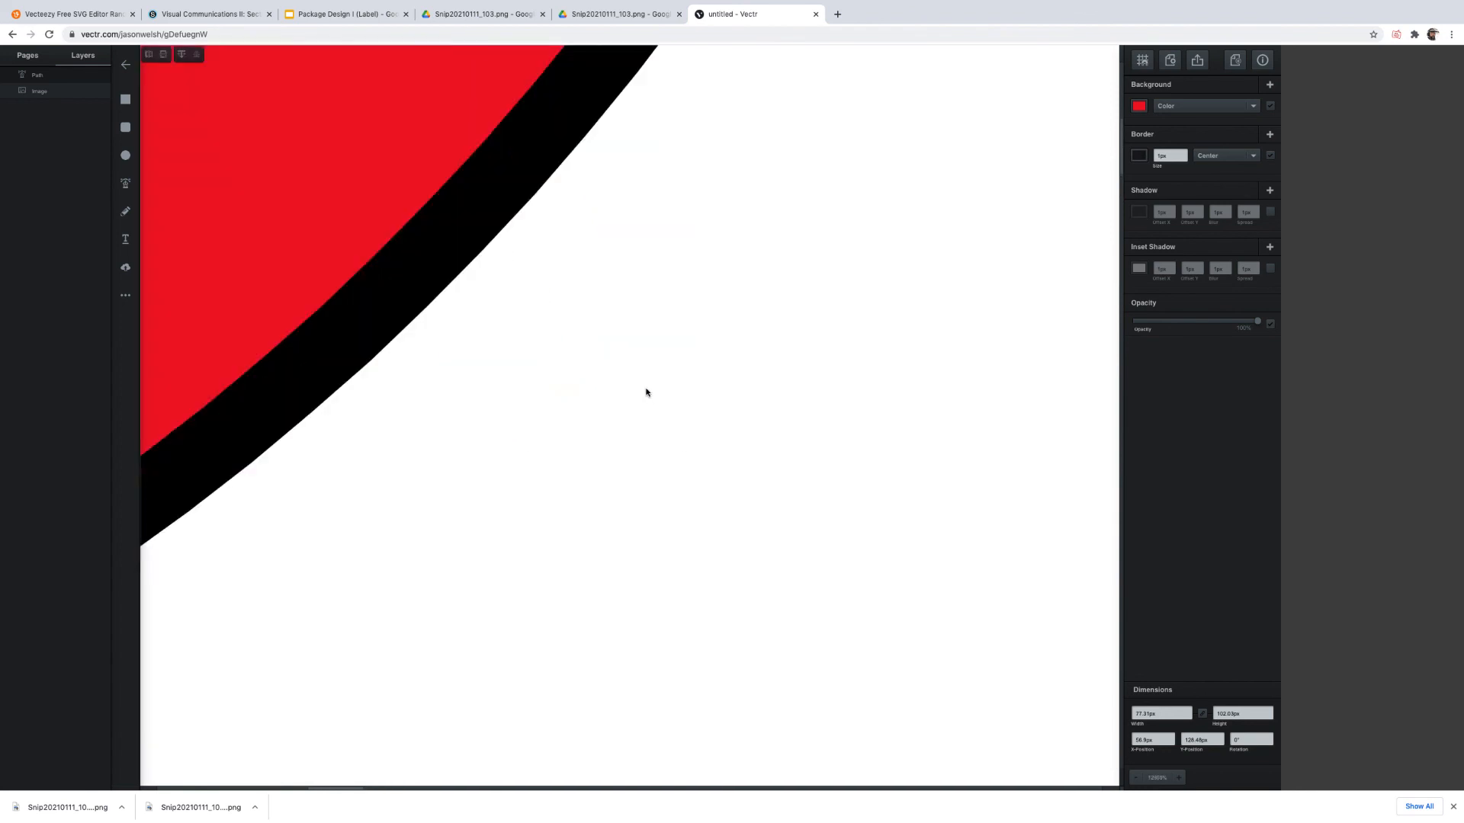
pyautogui.scroll(-8, 644, 392)
pyautogui.scroll(-8, 700, 397)
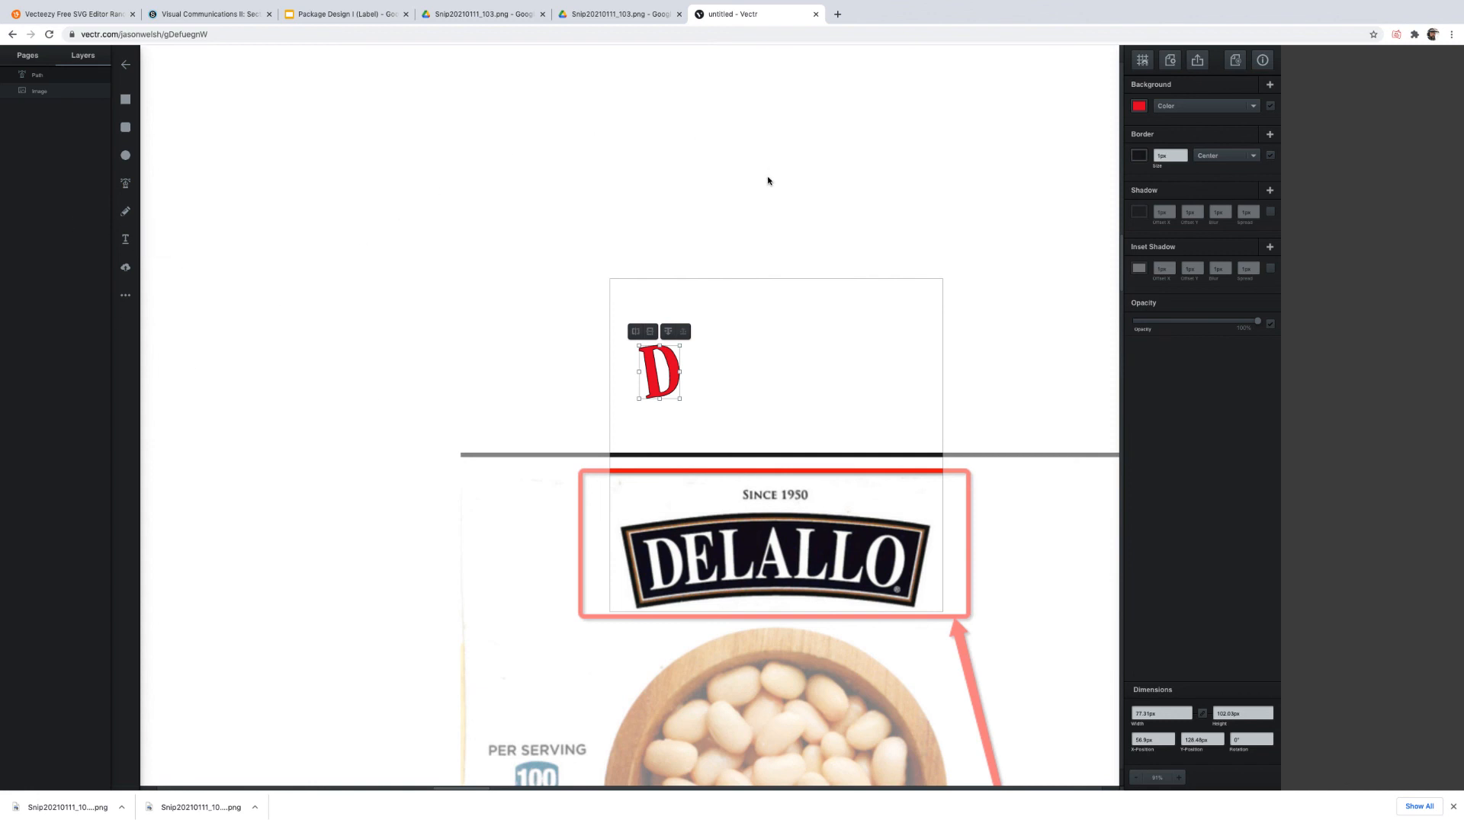
pyautogui.click(1198, 61)
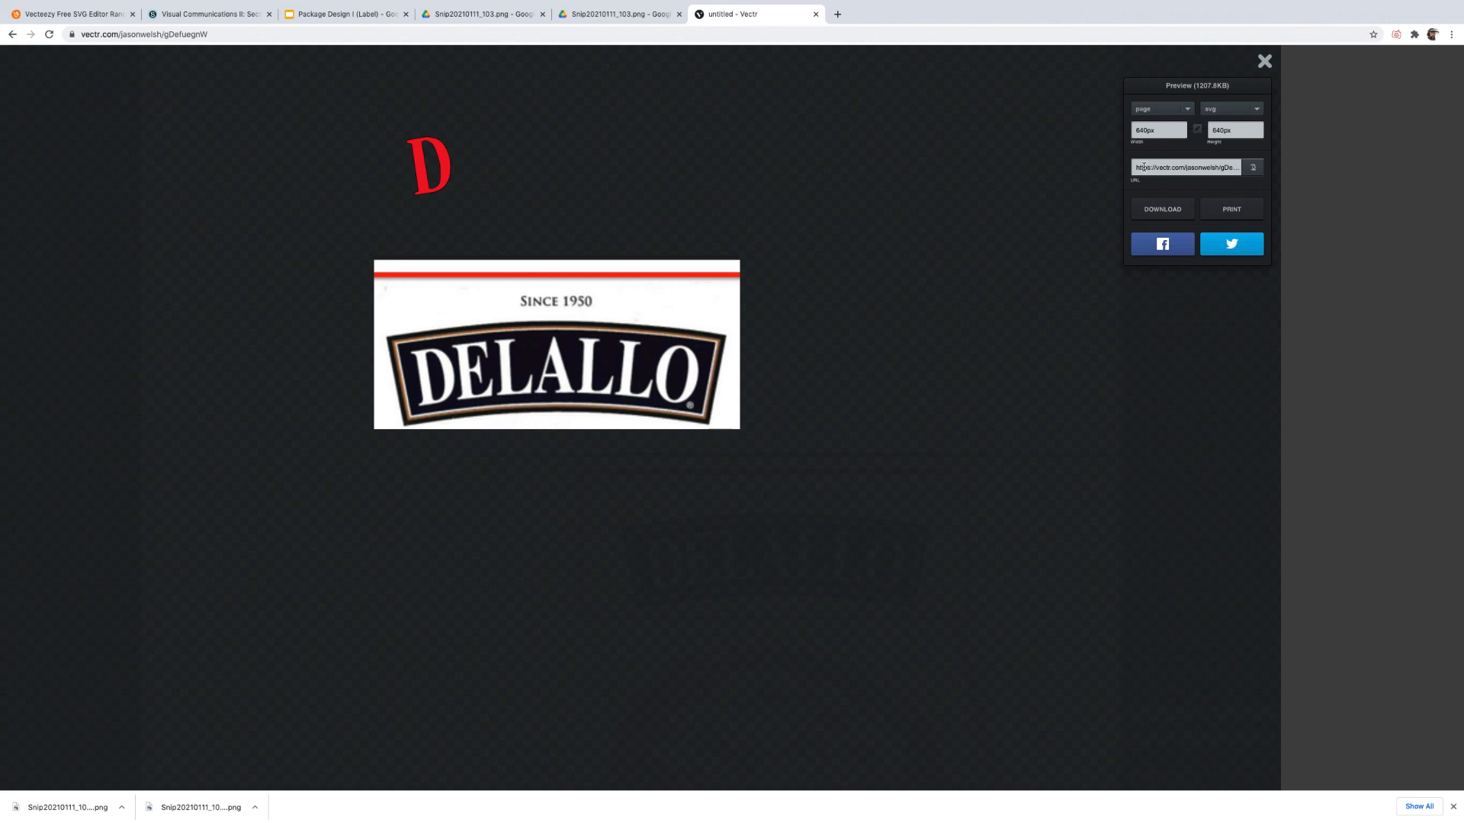
pyautogui.click(1231, 111)
pyautogui.click(1231, 109)
pyautogui.moveTo(423, 195); pyautogui.dragTo(430, 324)
pyautogui.click(1264, 61)
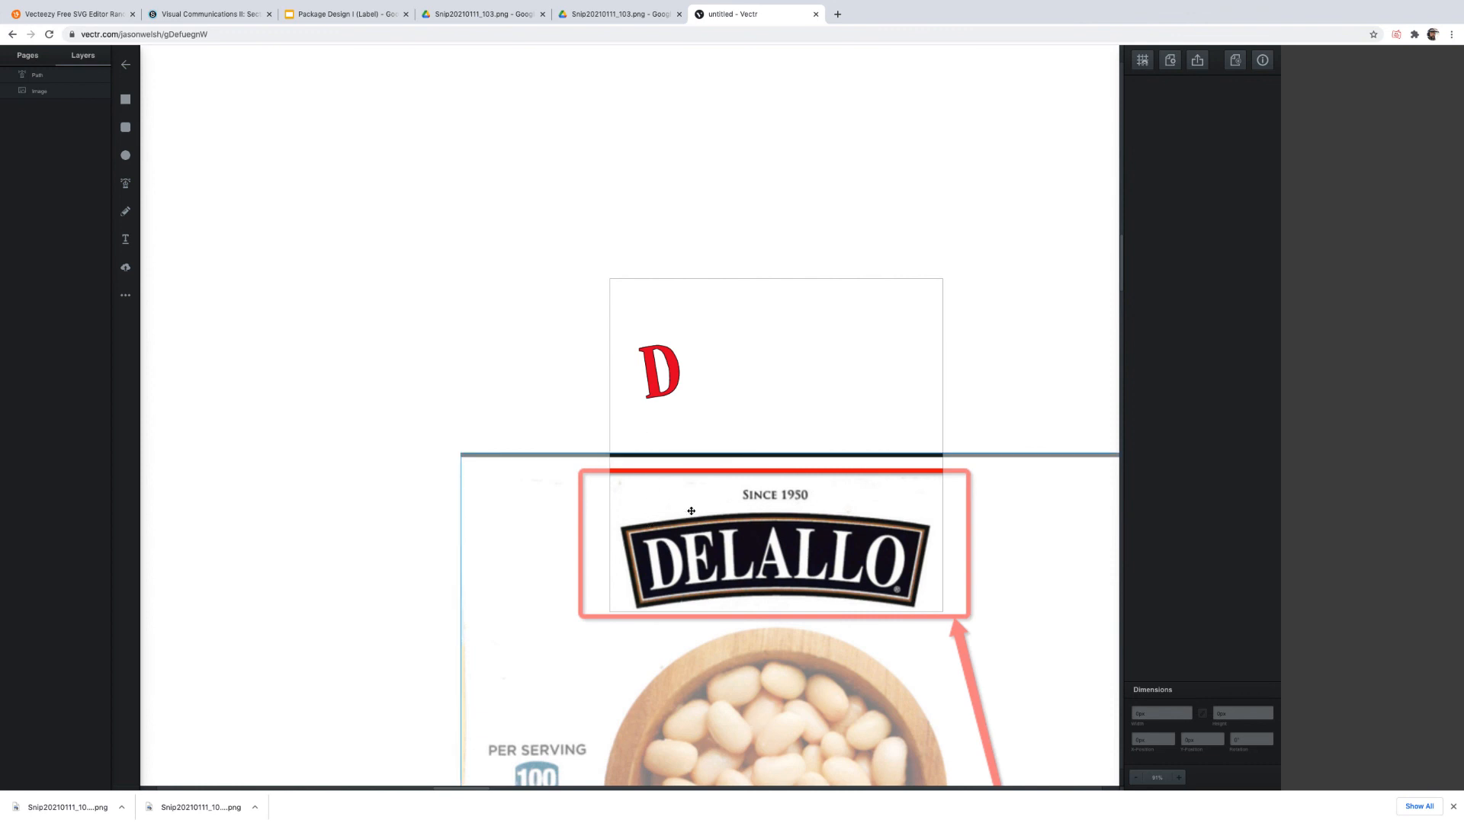
# Reposition the reference image closer beneath the red D so the DELALLO logo lies within the page.
pyautogui.moveTo(693, 510); pyautogui.dragTo(668, 462)
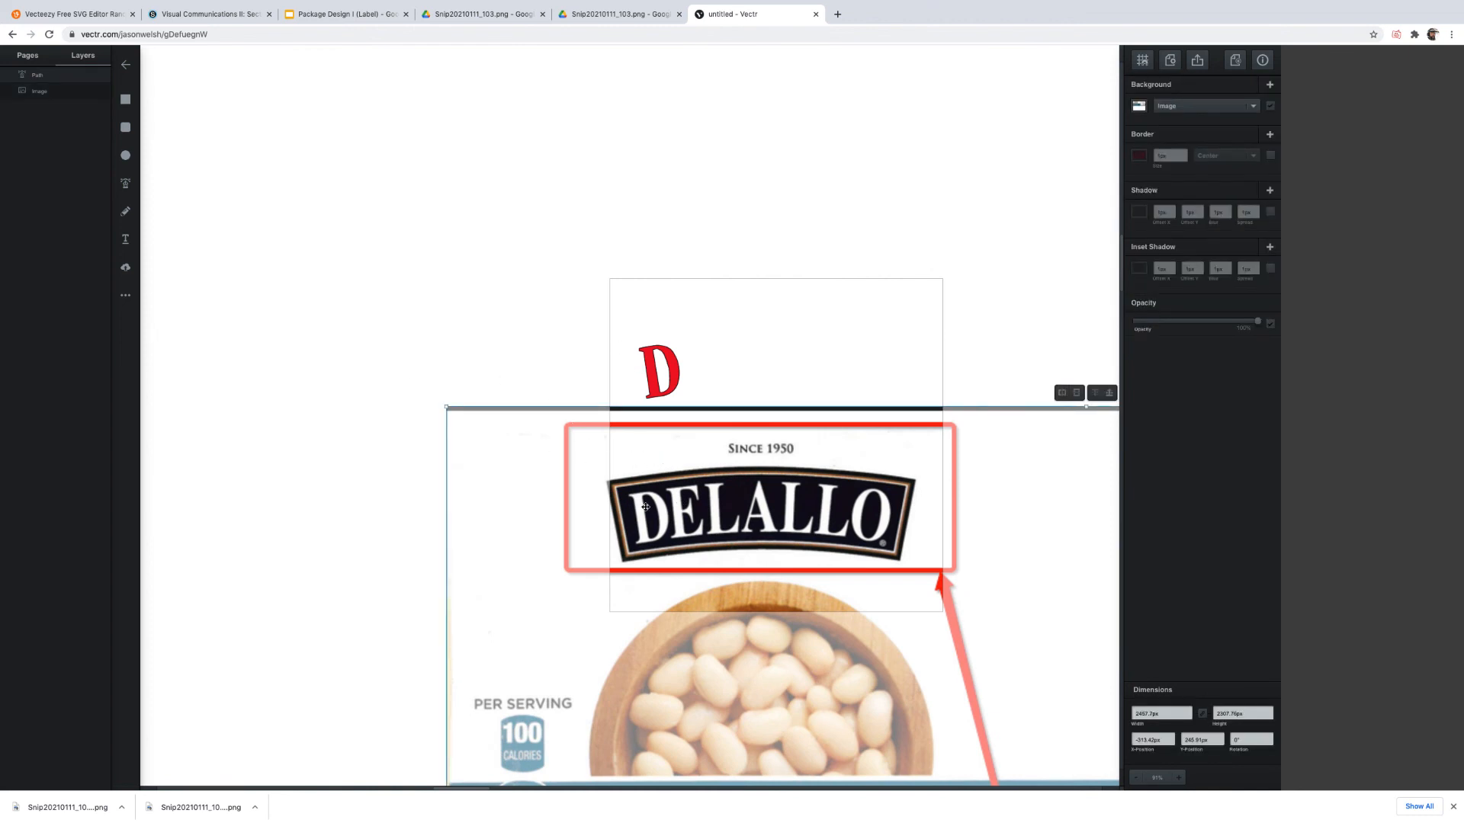
pyautogui.moveTo(730, 518); pyautogui.dragTo(726, 543)
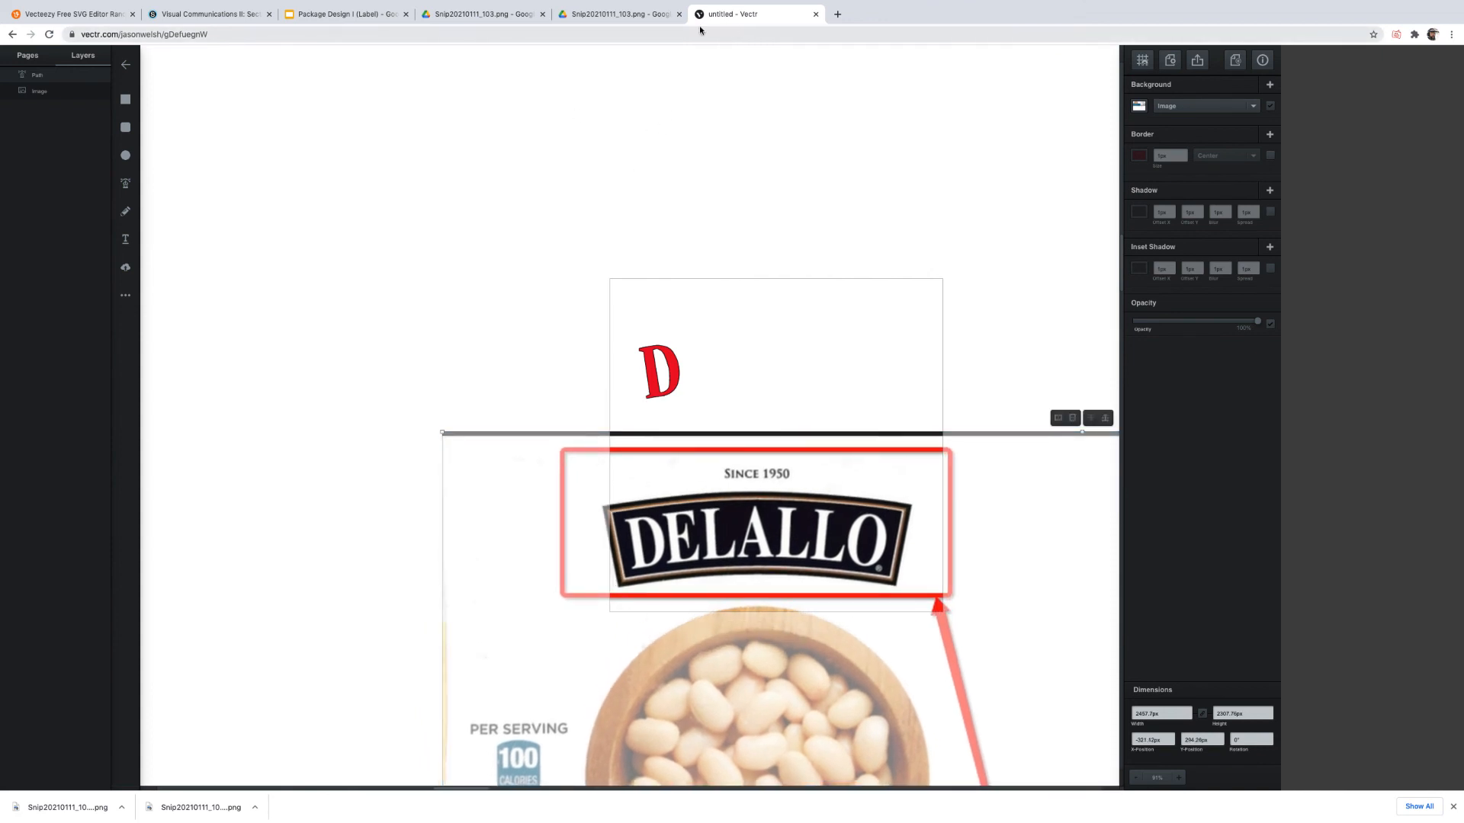